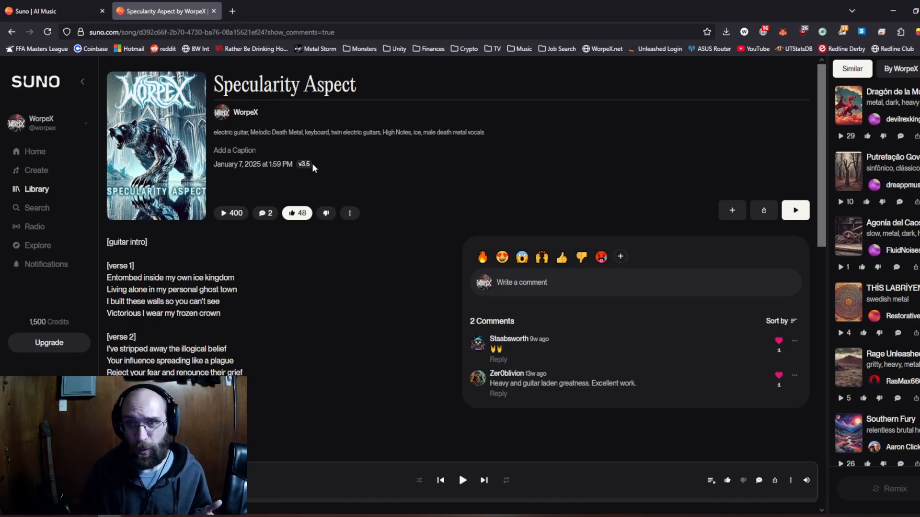
# Open the Extract Stems options for the first Specularity Aspect (Remastered) song in My Workspace.
pyautogui.click(93, 4)
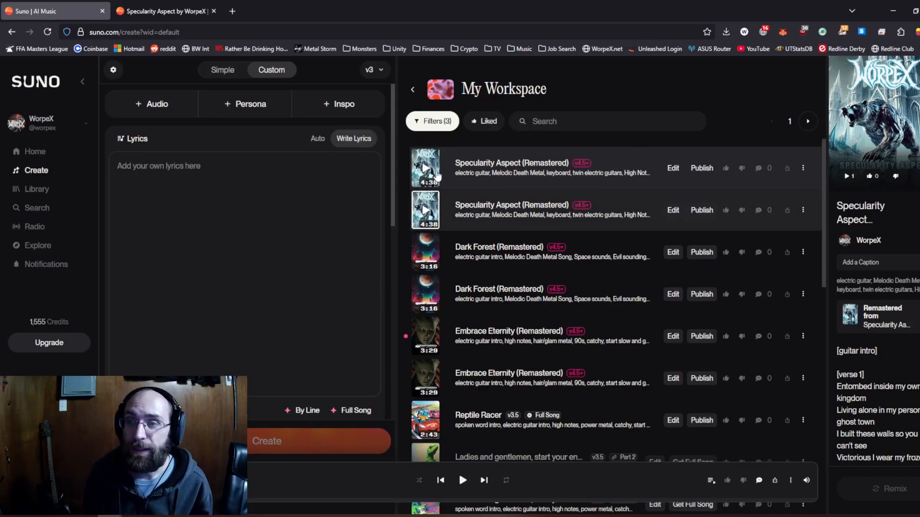
pyautogui.click(427, 172)
pyautogui.click(428, 172)
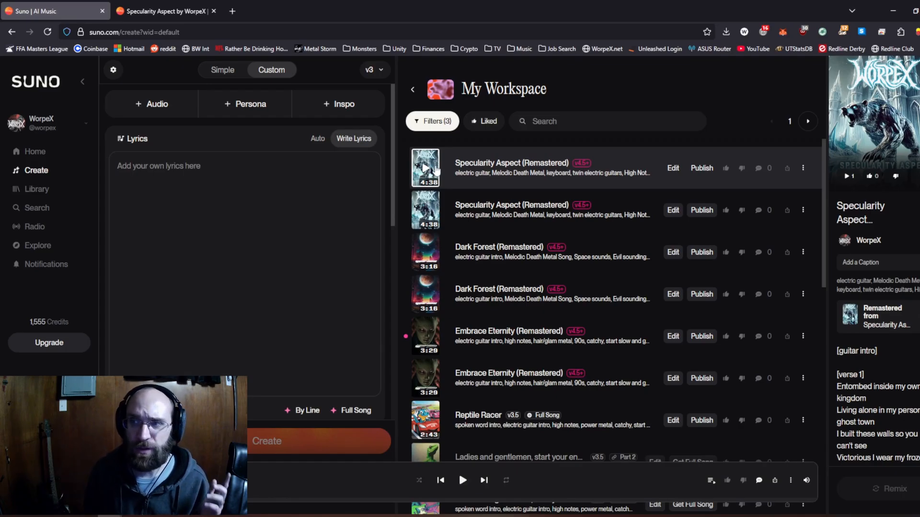
pyautogui.click(804, 169)
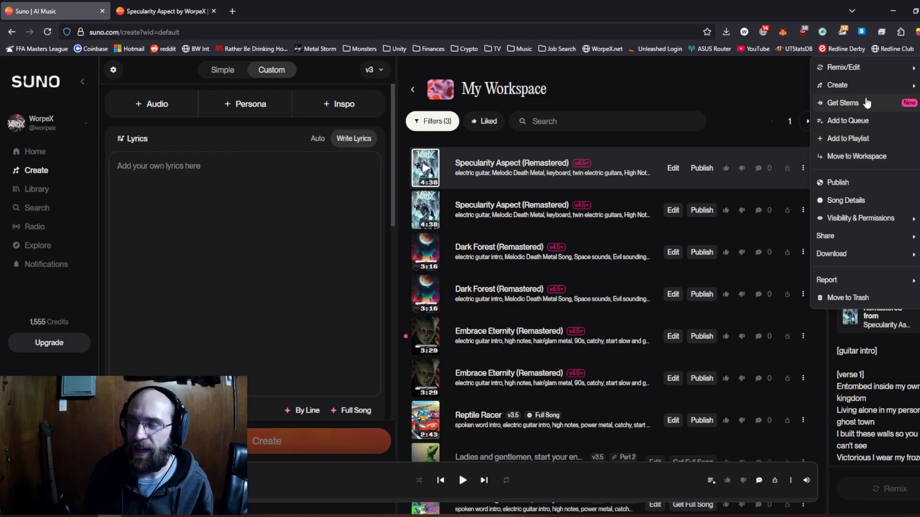
pyautogui.click(867, 102)
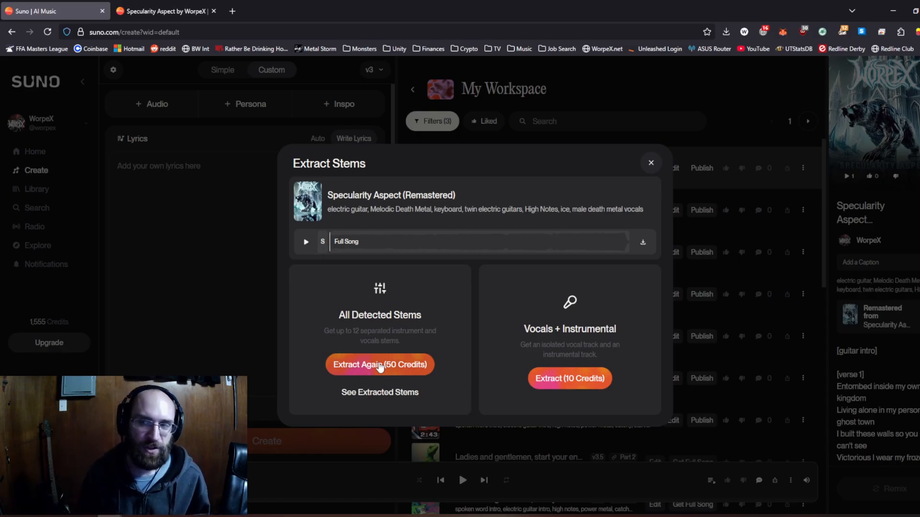
pyautogui.moveTo(567, 330); pyautogui.dragTo(615, 326)
pyautogui.click(615, 326)
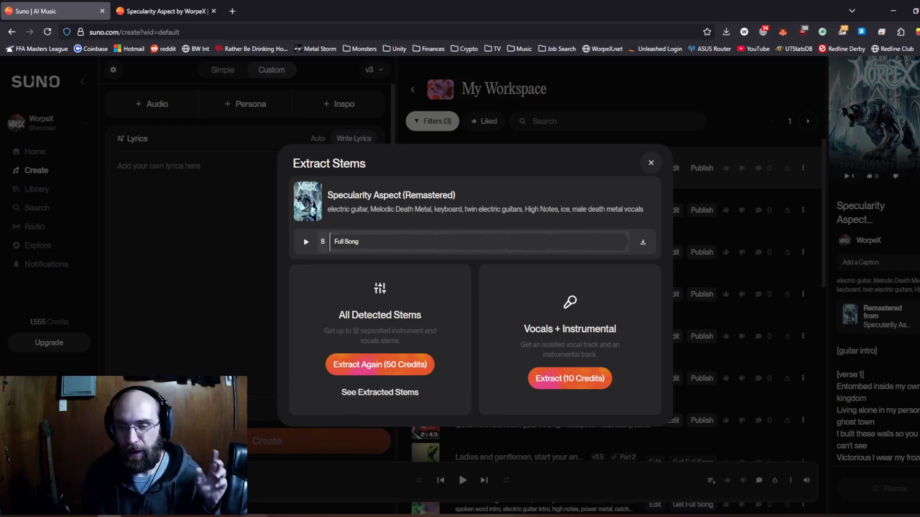
# Switch to File Explorer's specularity aspect folder and widen the Name column to show the full stem file names.
pyautogui.moveTo(257, 516)
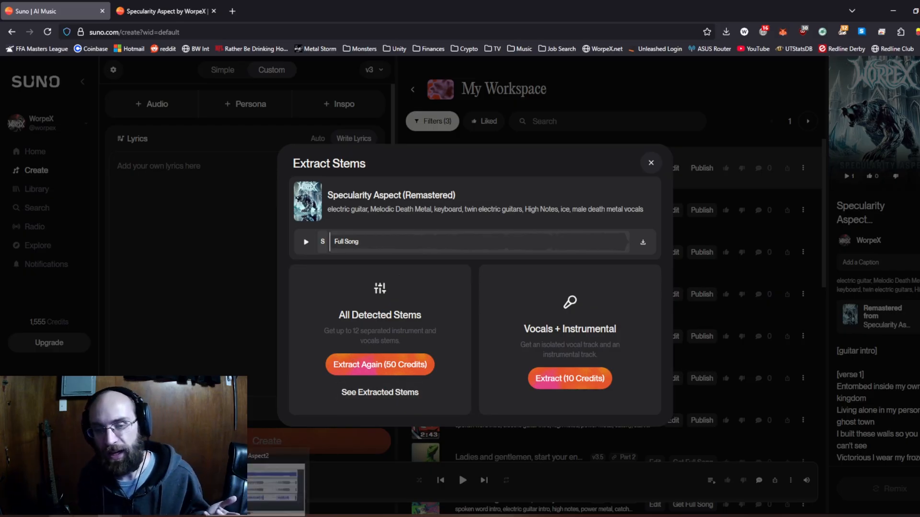
pyautogui.click(61, 516)
pyautogui.moveTo(308, 198); pyautogui.dragTo(102, 79)
pyautogui.click(269, 222)
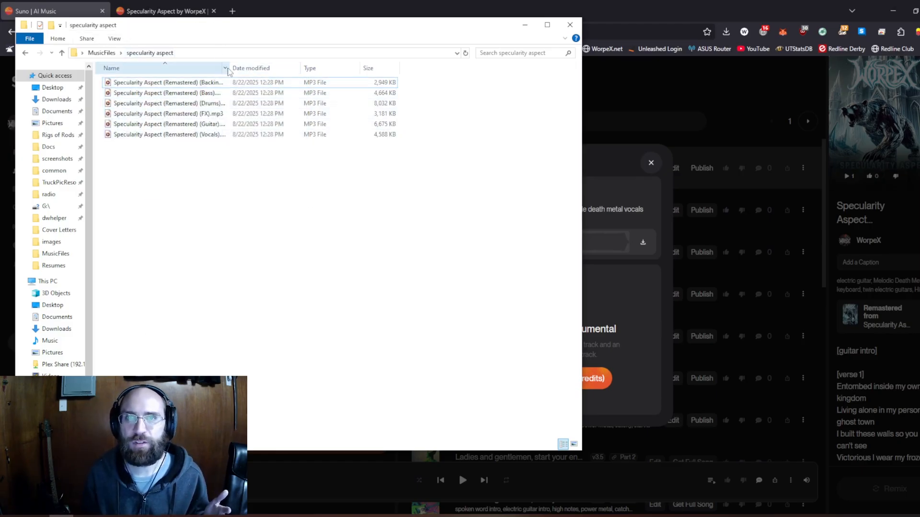
pyautogui.moveTo(229, 70); pyautogui.dragTo(299, 70)
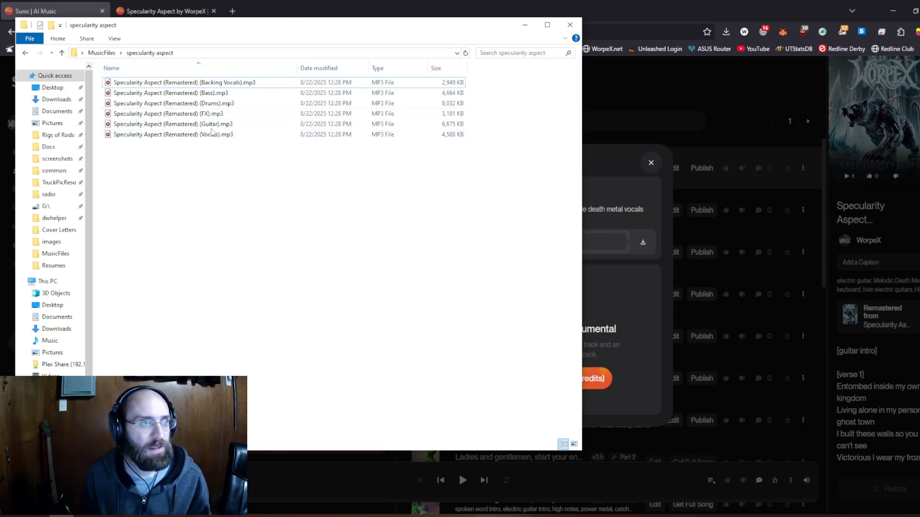
# Switch to the Specularity Aspect2 project in Audacity, select the entire Mix 2 clip, and clear the selection.
pyautogui.click(685, 5)
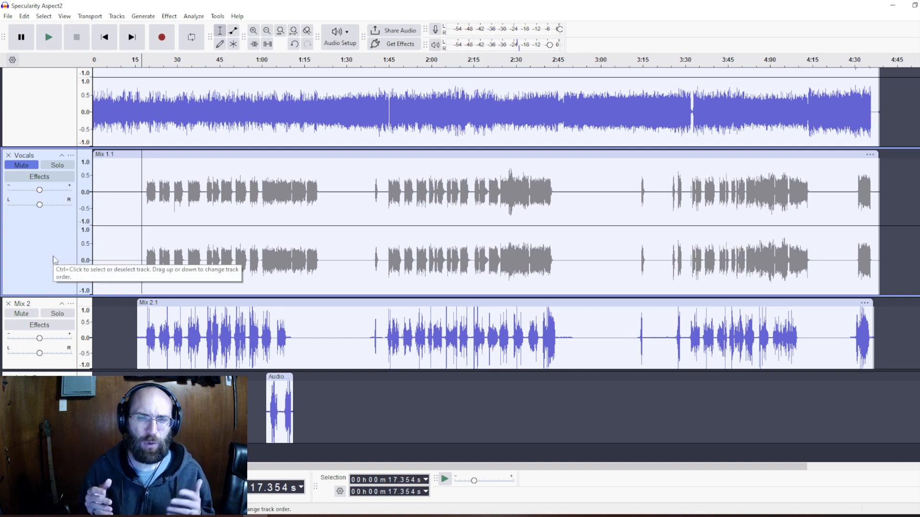
pyautogui.doubleClick(187, 319)
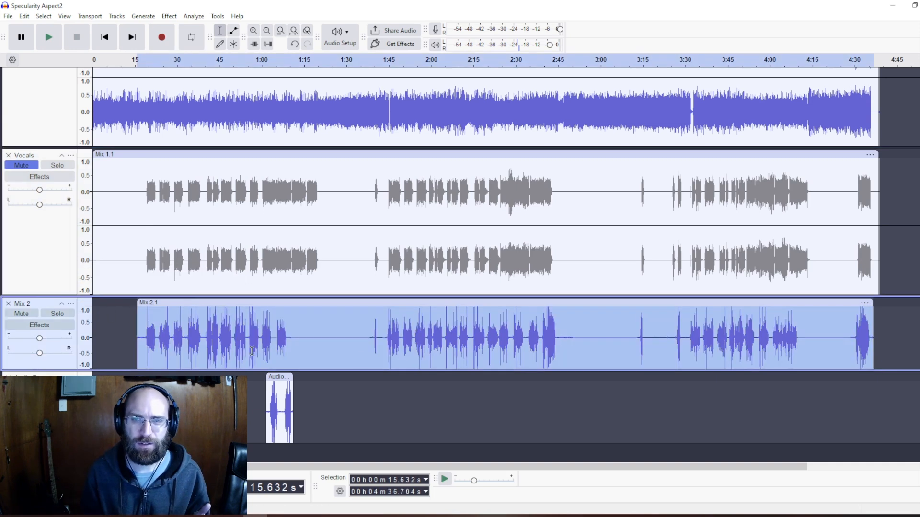
pyautogui.scroll(3, 288, 99)
pyautogui.scroll(-3, 288, 138)
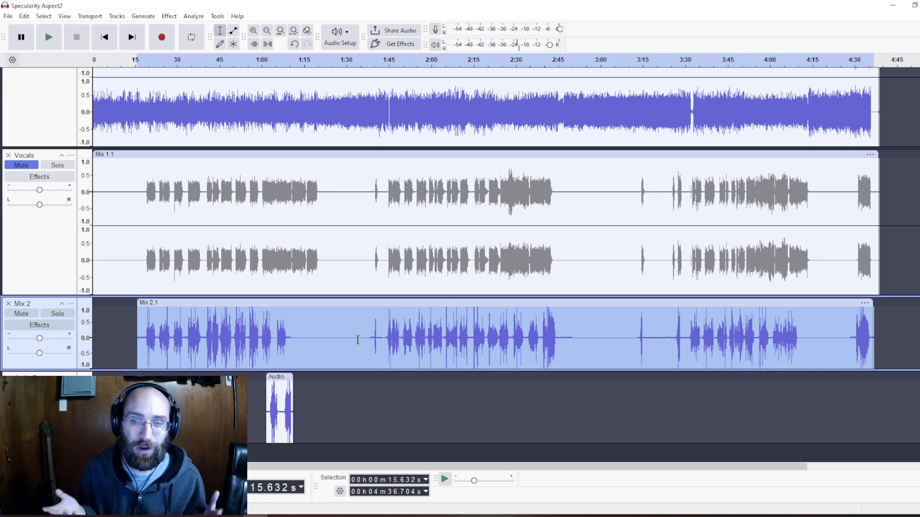
pyautogui.click(364, 391)
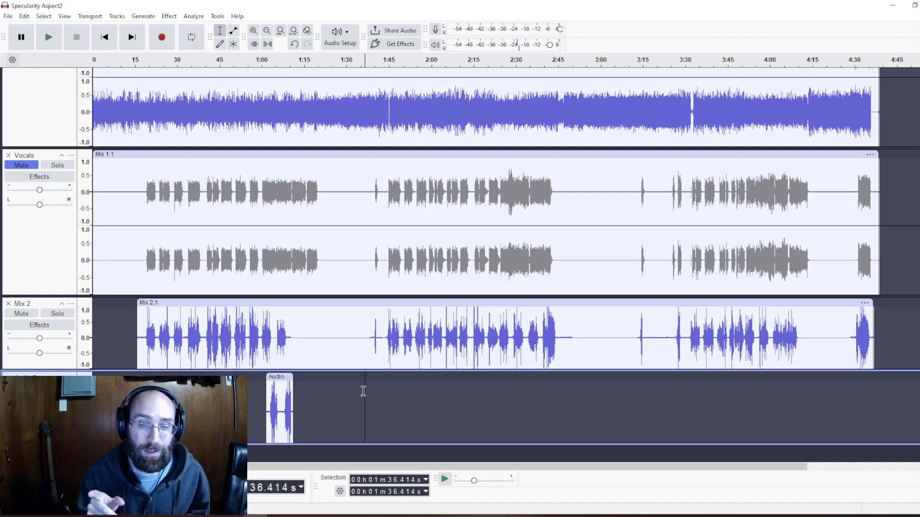
# Select the FX, Bass, Drums and Guitar stem tracks one after another to review the imported stems.
pyautogui.scroll(10, 345, 382)
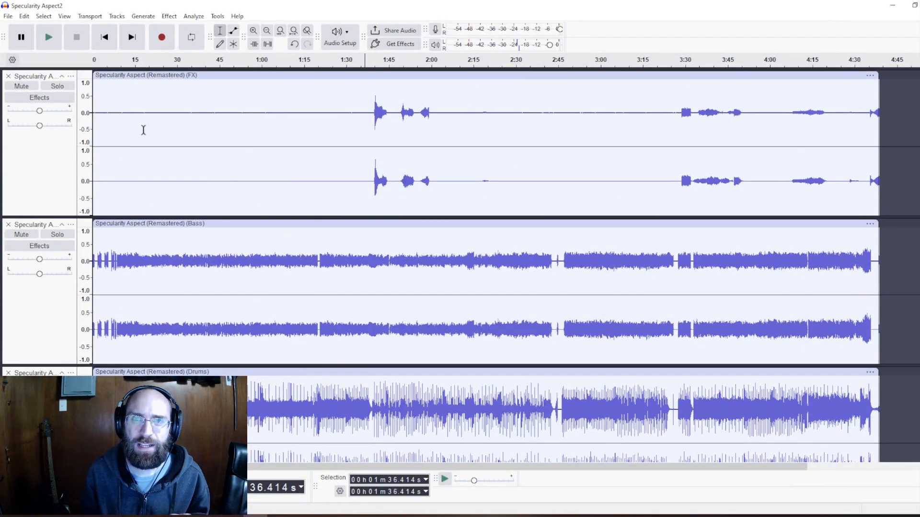
pyautogui.click(42, 197)
pyautogui.click(36, 307)
pyautogui.click(61, 171)
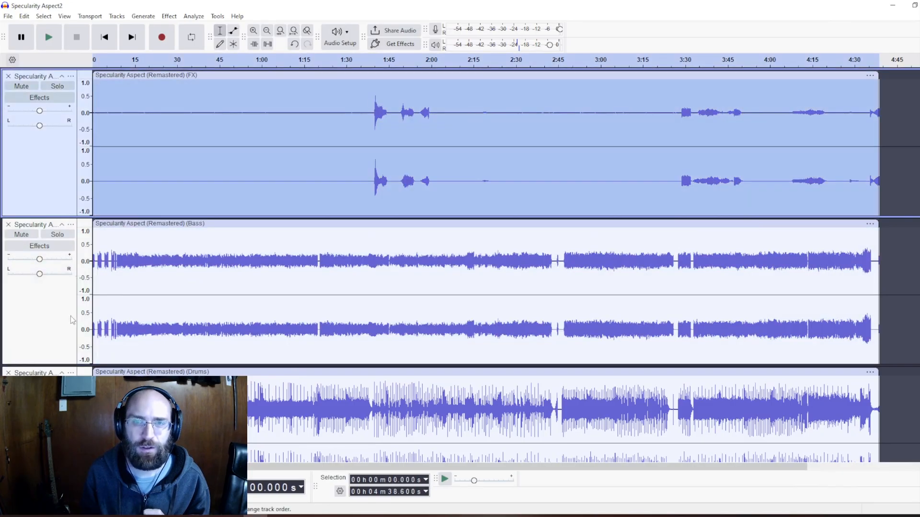
pyautogui.click(71, 302)
pyautogui.scroll(-4, 112, 316)
pyautogui.click(62, 297)
pyautogui.scroll(-6, 96, 186)
pyautogui.click(42, 301)
pyautogui.scroll(-3, 42, 300)
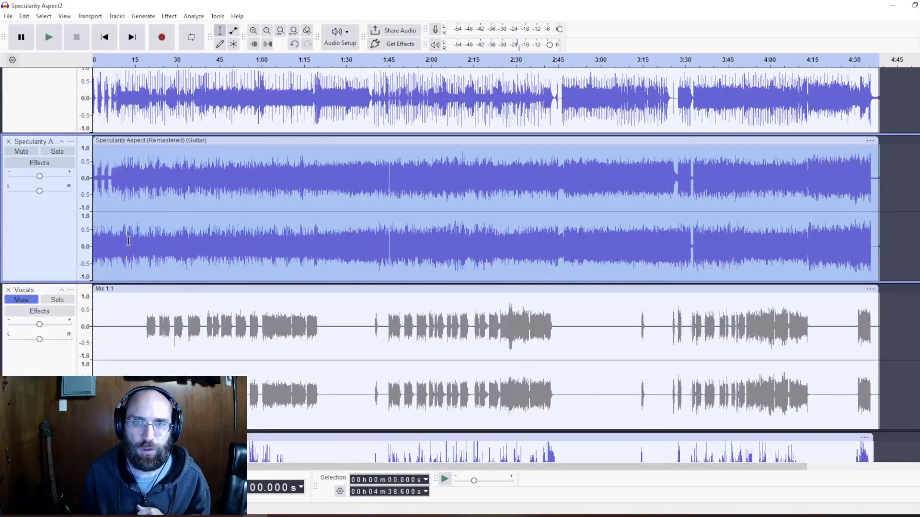
pyautogui.scroll(-6, 133, 243)
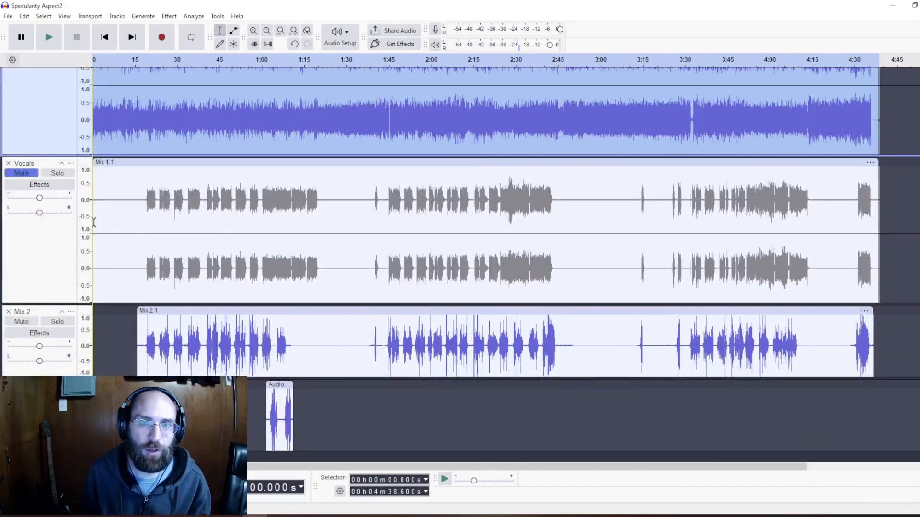
# Start playback at about 10 seconds on the Guitar track and mute the Mix 2 track.
pyautogui.scroll(3, 155, 275)
pyautogui.click(122, 194)
pyautogui.press('space')
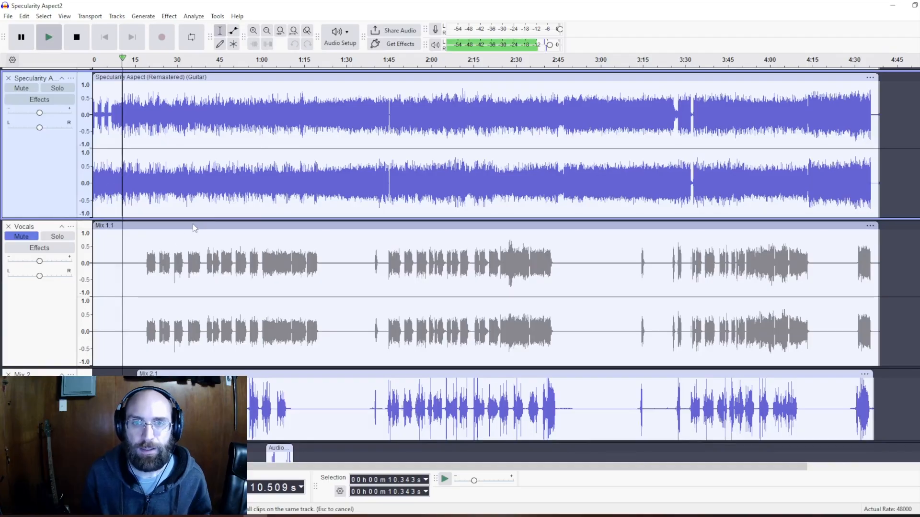
pyautogui.scroll(-3, 38, 302)
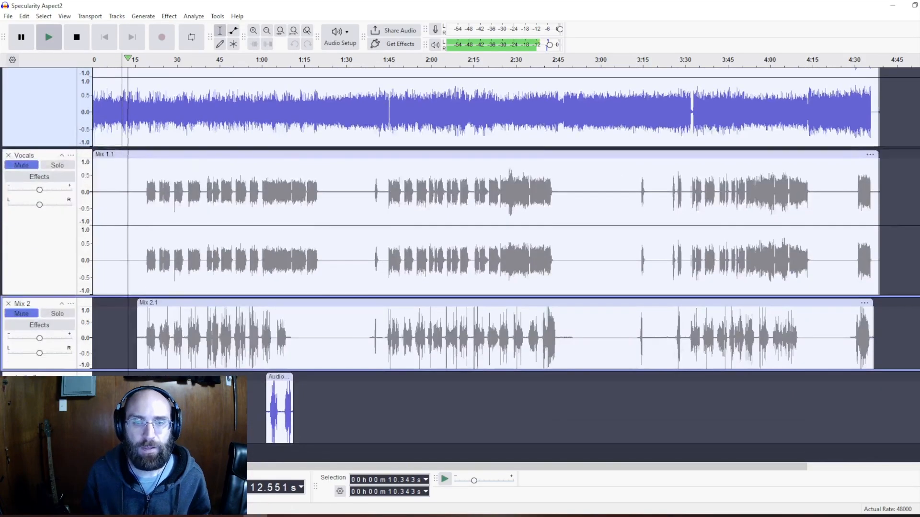
pyautogui.scroll(7, 206, 244)
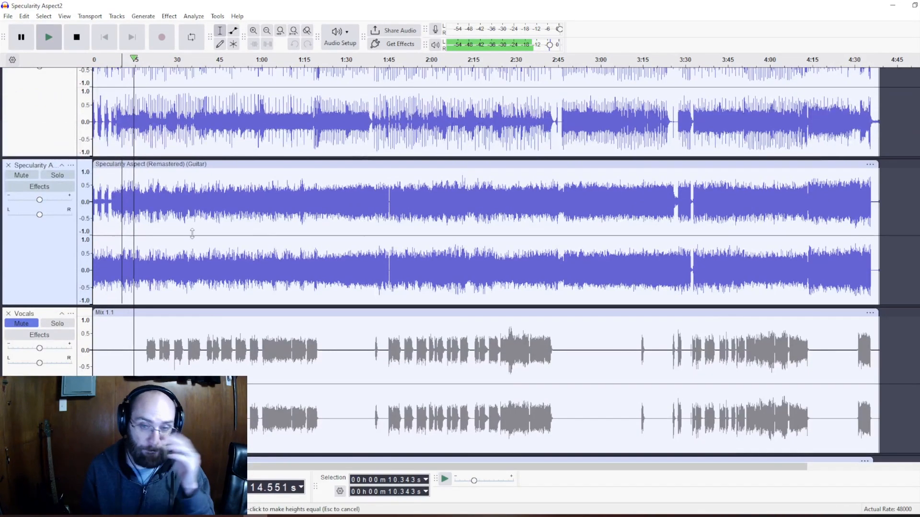
# Set the cursor at about 18 seconds, listen to the instrumental stems, mute the short Audio track below Mix 2, and stop playback.
pyautogui.click(145, 259)
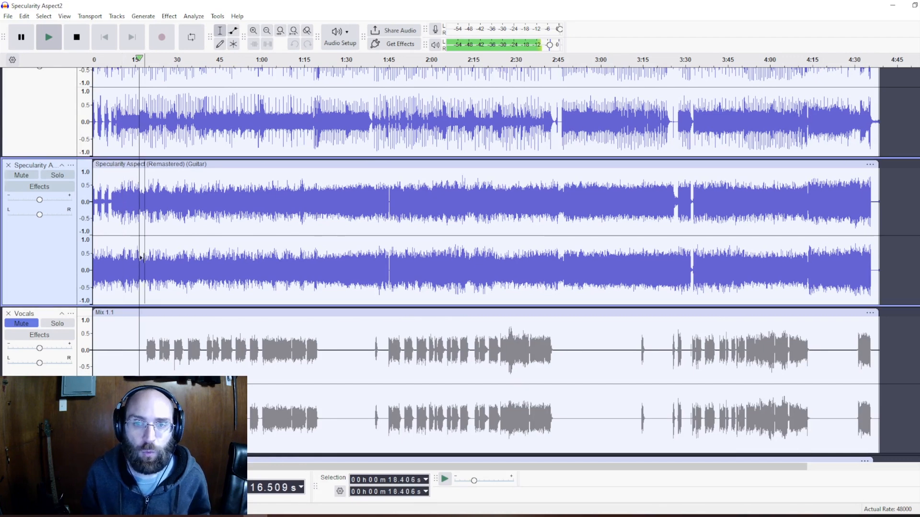
pyautogui.press('space')
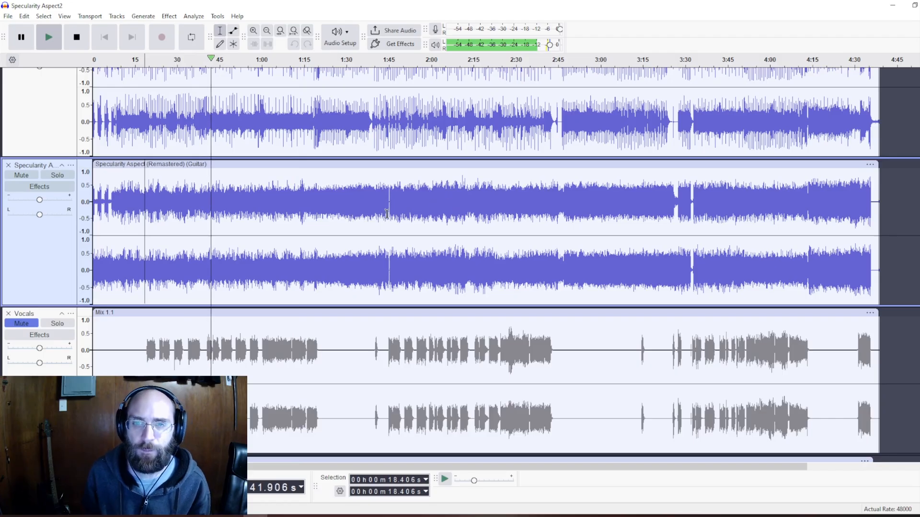
pyautogui.scroll(10, 324, 263)
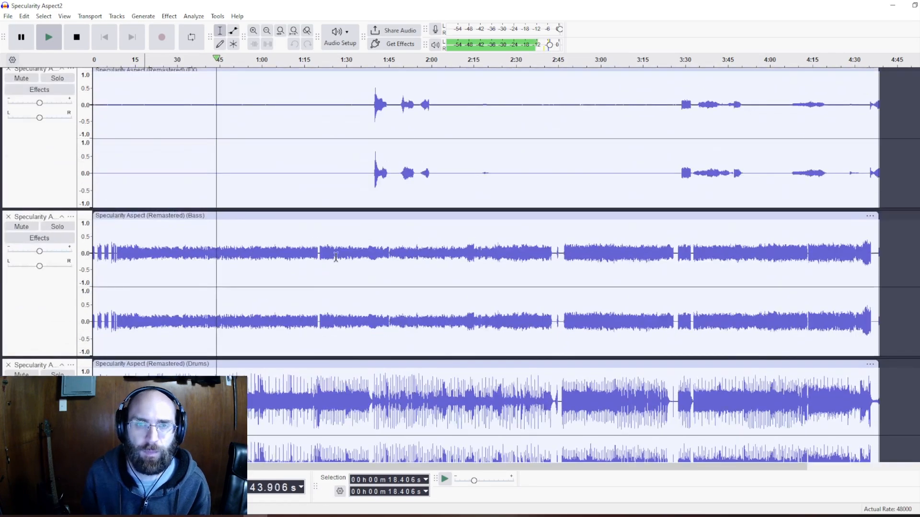
pyautogui.scroll(-12, 324, 263)
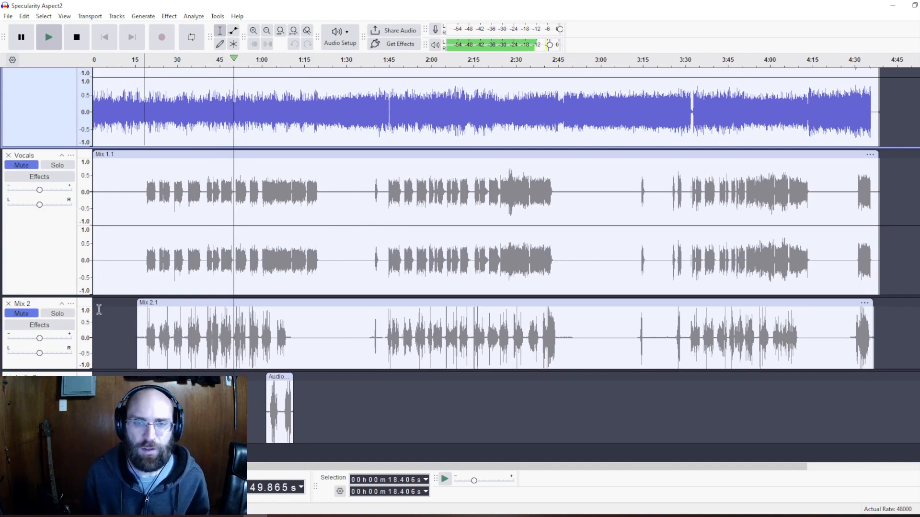
pyautogui.press('space')
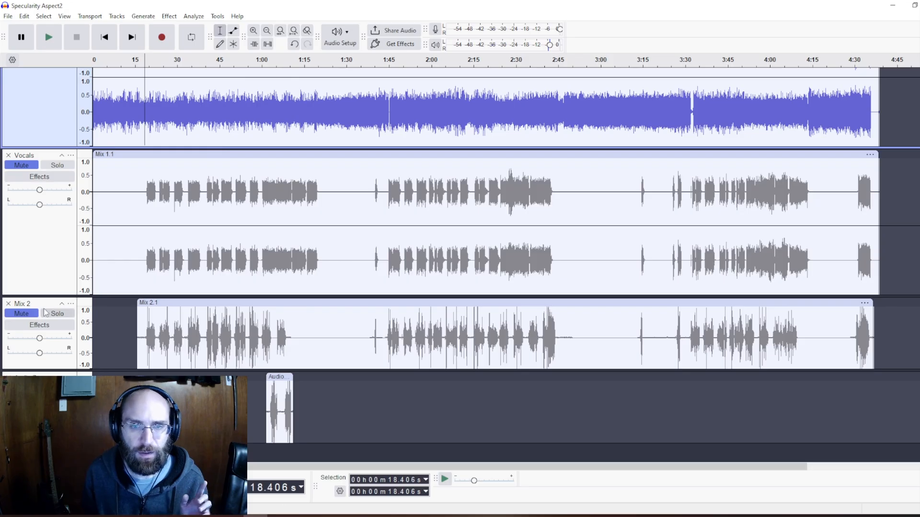
# Place the playback cursor at about 59 seconds in the Mix 2 track, just before the short Audio clip.
pyautogui.click(61, 318)
pyautogui.click(48, 435)
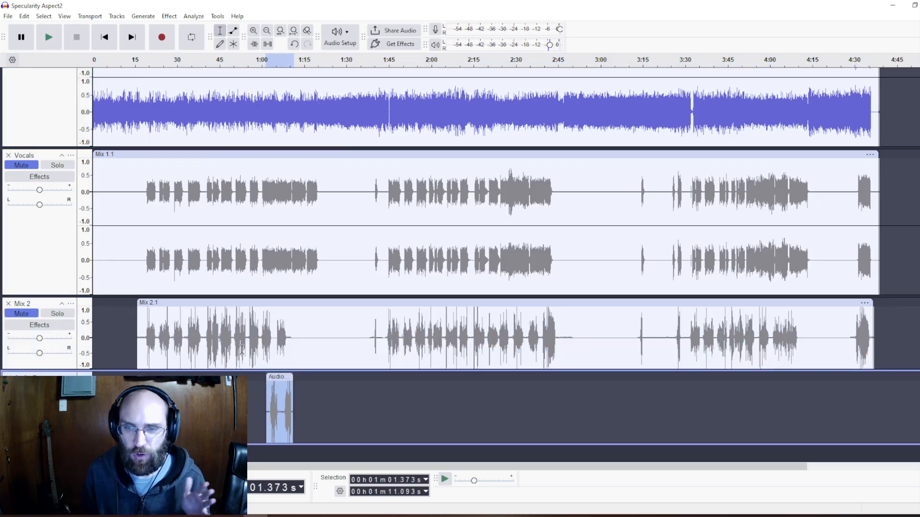
pyautogui.click(259, 343)
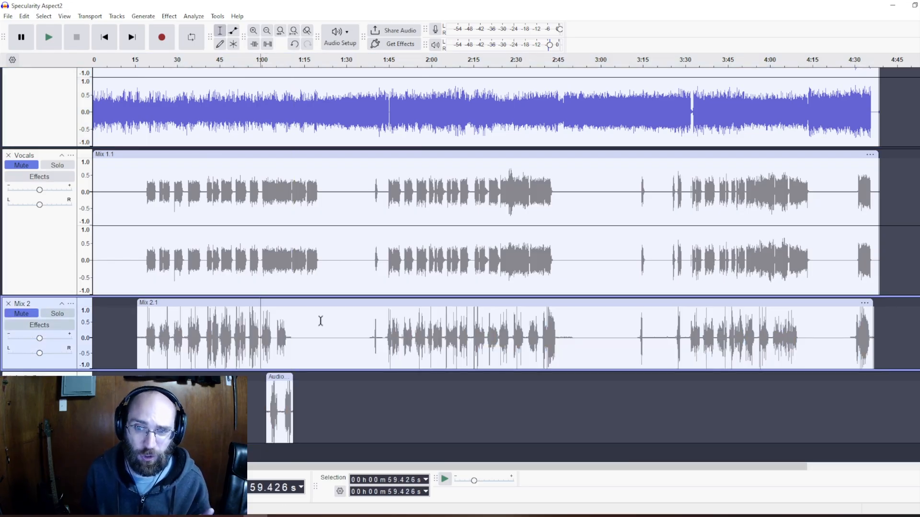
pyautogui.scroll(10, 321, 321)
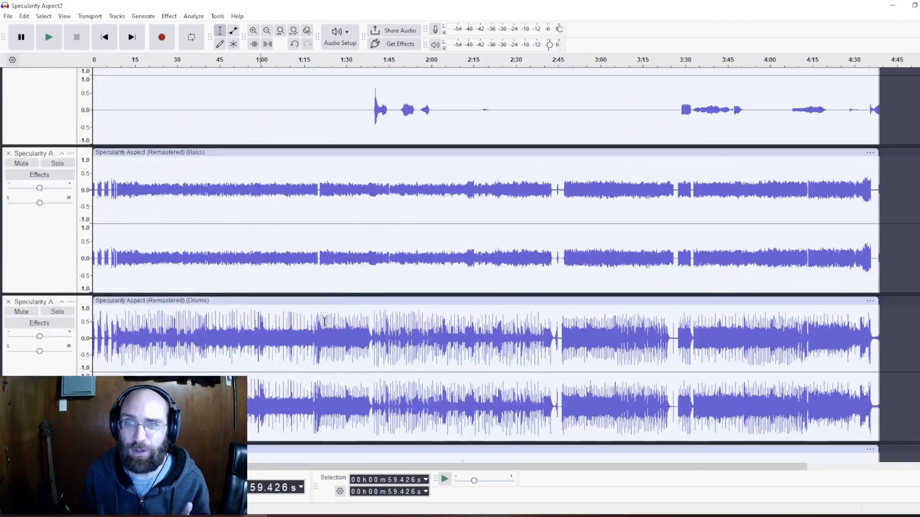
pyautogui.scroll(-8, 322, 317)
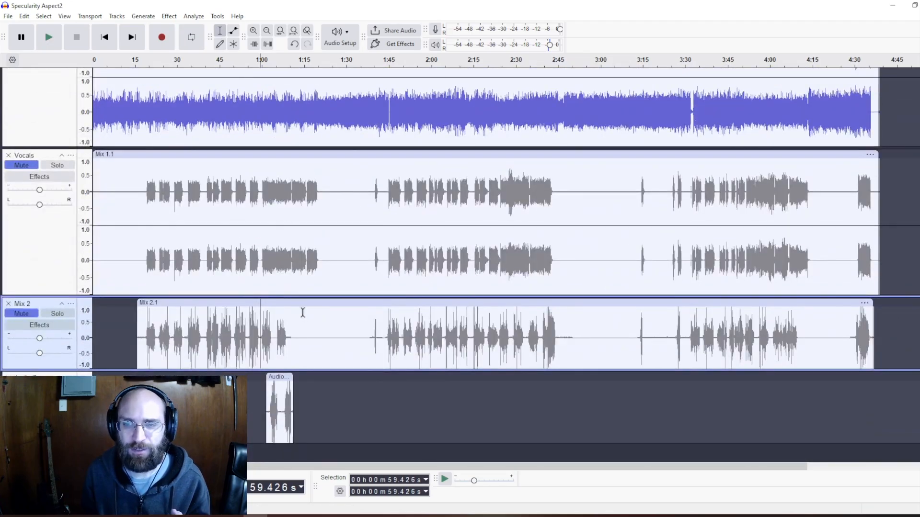
pyautogui.press('space')
pyautogui.press('space')
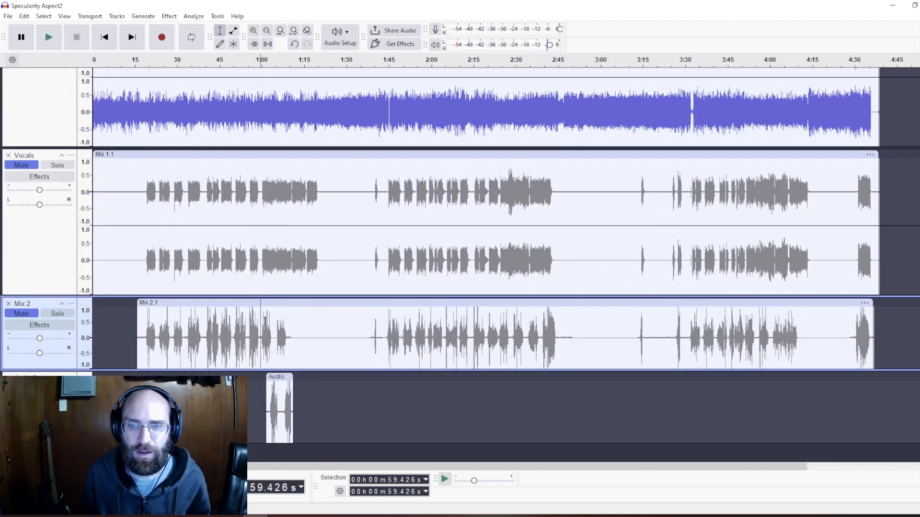
# Unmute Mix 2 and the short Audio track, play both with the stems from about 59 seconds, and mute both again.
pyautogui.click(26, 316)
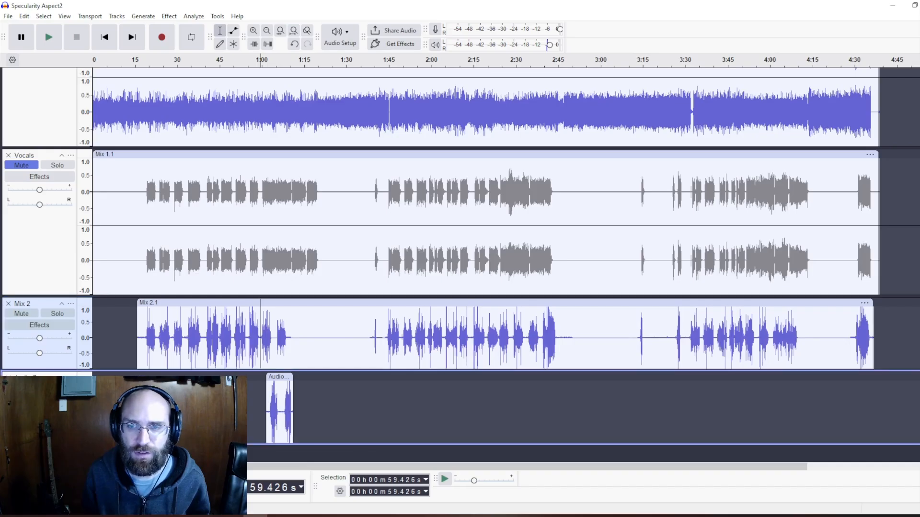
pyautogui.press('Down')
pyautogui.press('space')
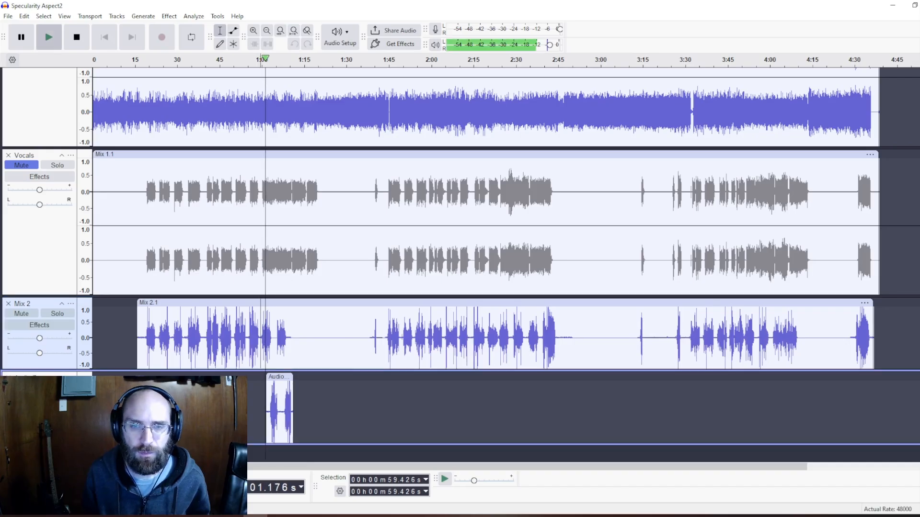
pyautogui.press('space')
pyautogui.click(29, 316)
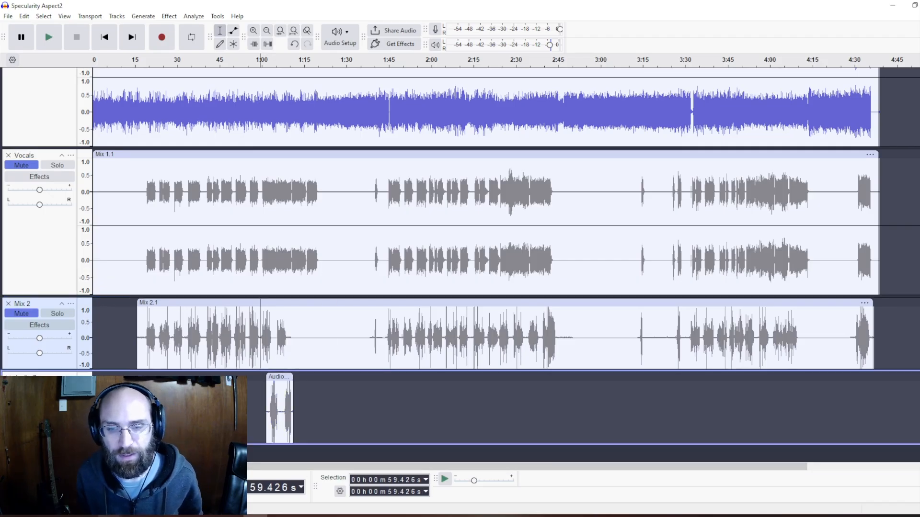
# Switch to the Suno song page in the browser and return to the Guitar and Vocals tracks in Audacity.
pyautogui.click(110, 516)
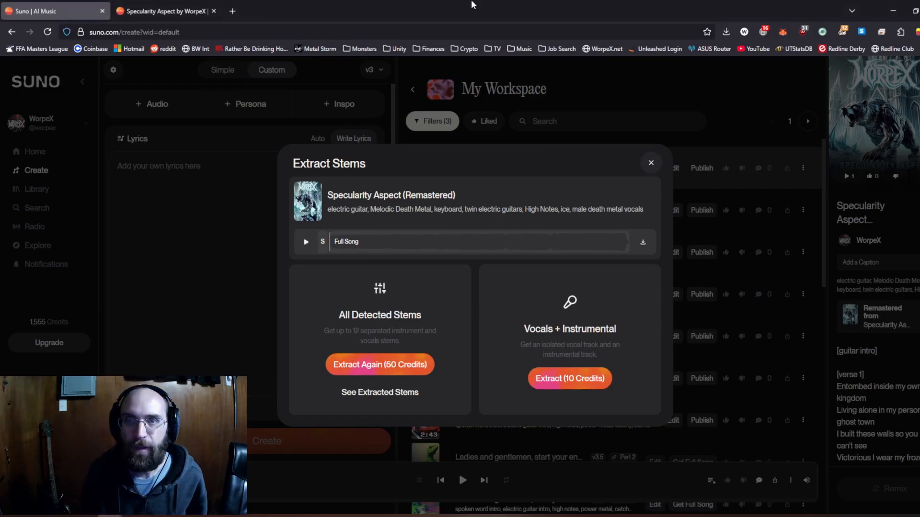
pyautogui.click(187, 3)
pyautogui.moveTo(393, 5)
pyautogui.mouseDown()
pyautogui.moveTo(412, 49)
pyautogui.moveTo(407, 0)
pyautogui.mouseUp()
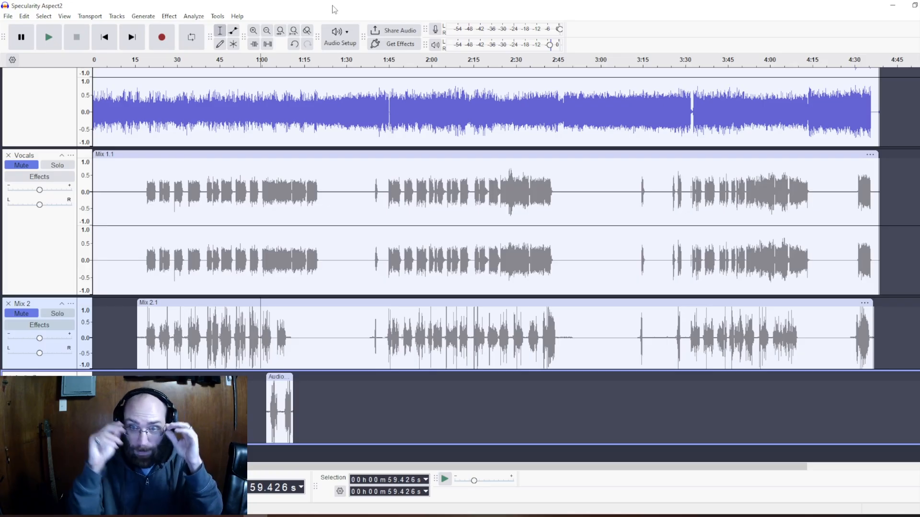
pyautogui.scroll(3, 329, 188)
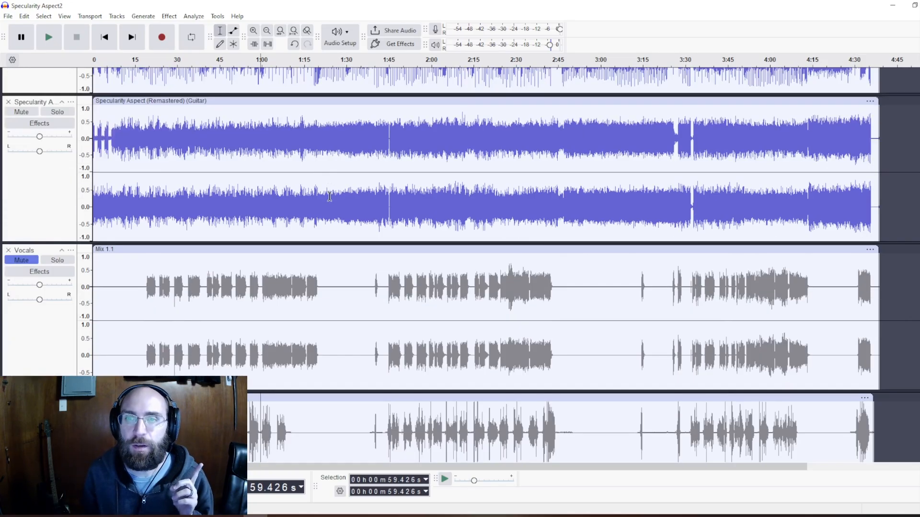
# Unmute the Vocals track, place the cursor at about 59 seconds, and listen to the vocals with the instrumental stems.
pyautogui.click(47, 348)
pyautogui.click(14, 261)
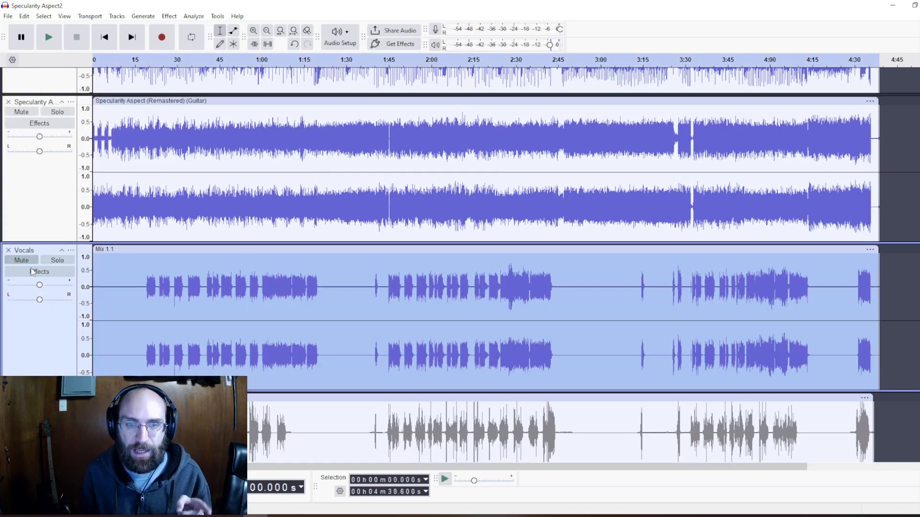
pyautogui.scroll(5, 63, 297)
pyautogui.scroll(6, 62, 297)
pyautogui.scroll(-14, 62, 297)
pyautogui.press('space')
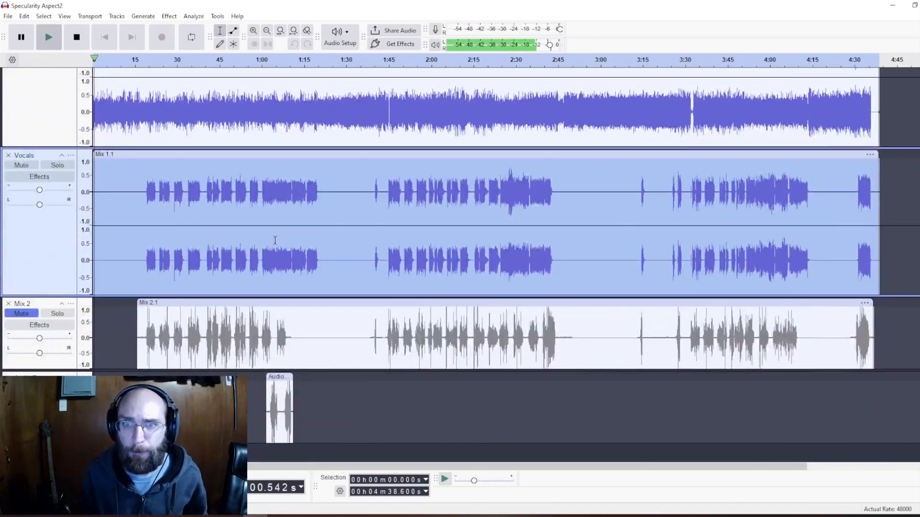
pyautogui.press('space')
pyautogui.click(260, 261)
pyautogui.press('space')
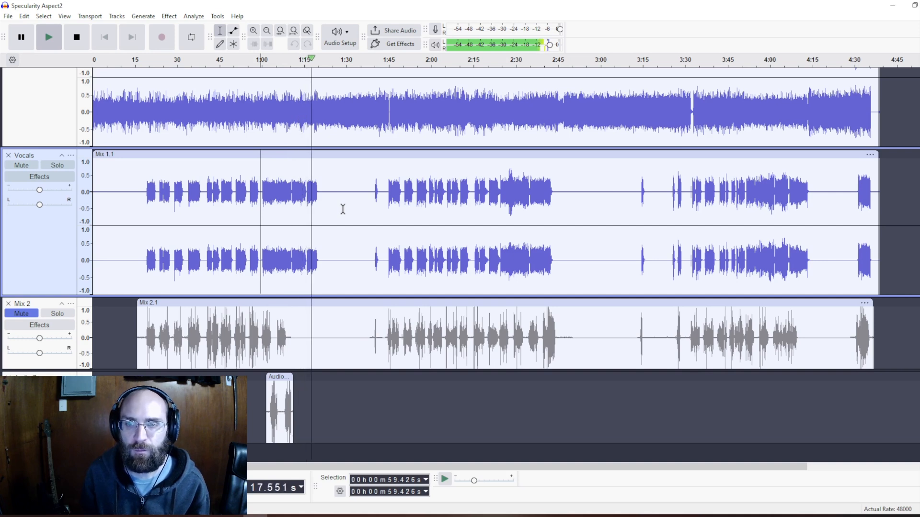
pyautogui.press('space')
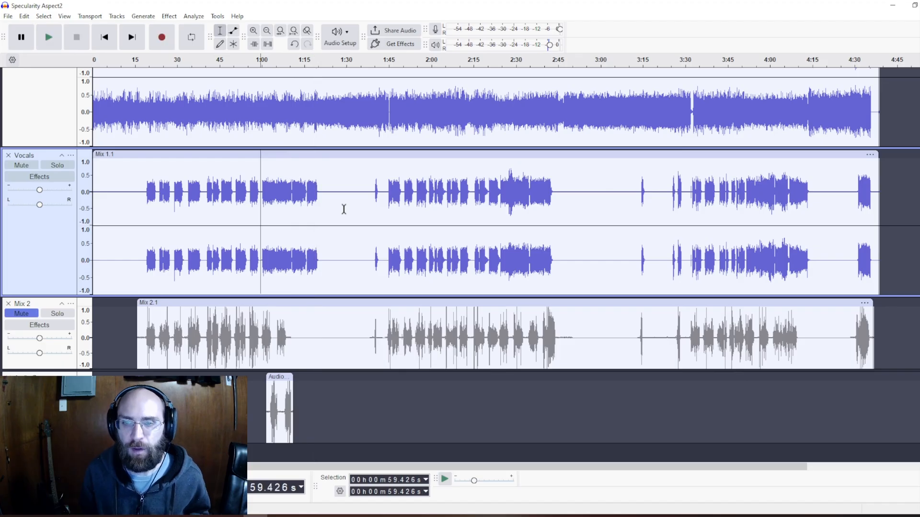
pyautogui.click(47, 309)
pyautogui.click(57, 388)
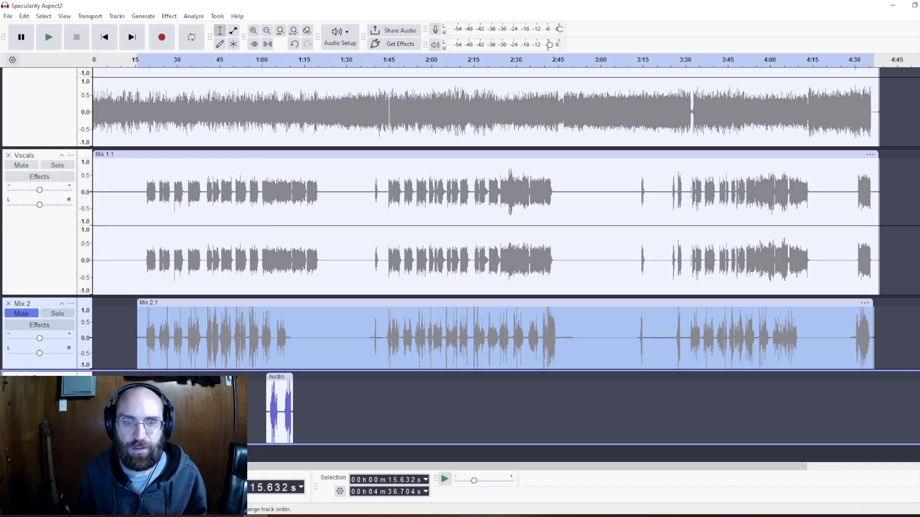
pyautogui.click(57, 388)
pyautogui.click(43, 305)
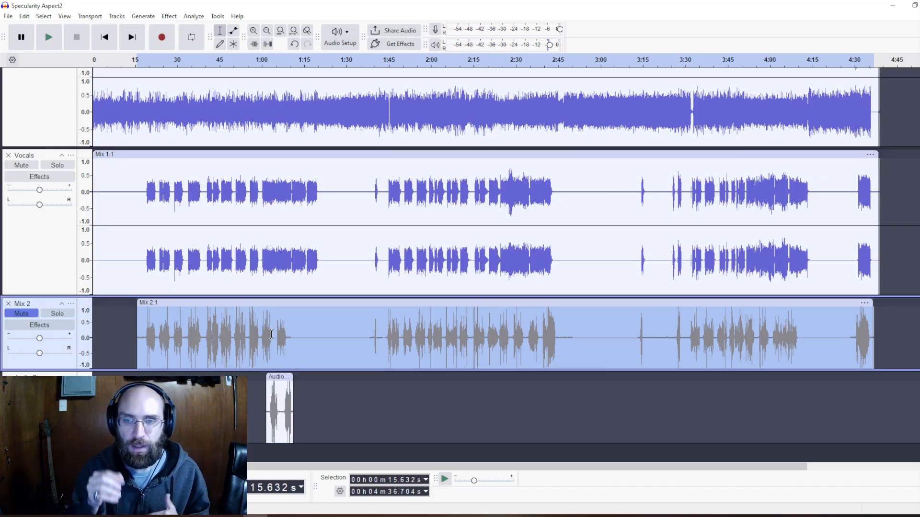
# Set the cursor at about 59 seconds and record a vocal take about 21 seconds long onto a new track.
pyautogui.click(261, 185)
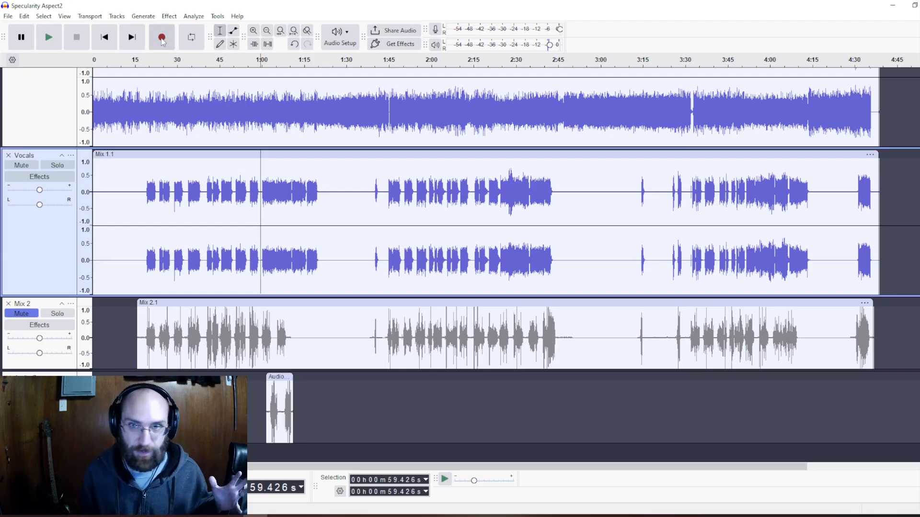
pyautogui.click(162, 38)
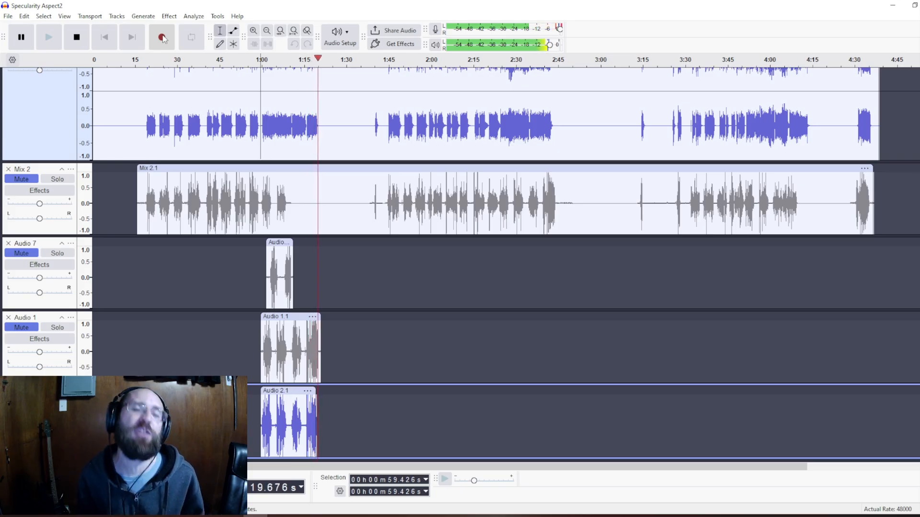
pyautogui.press('space')
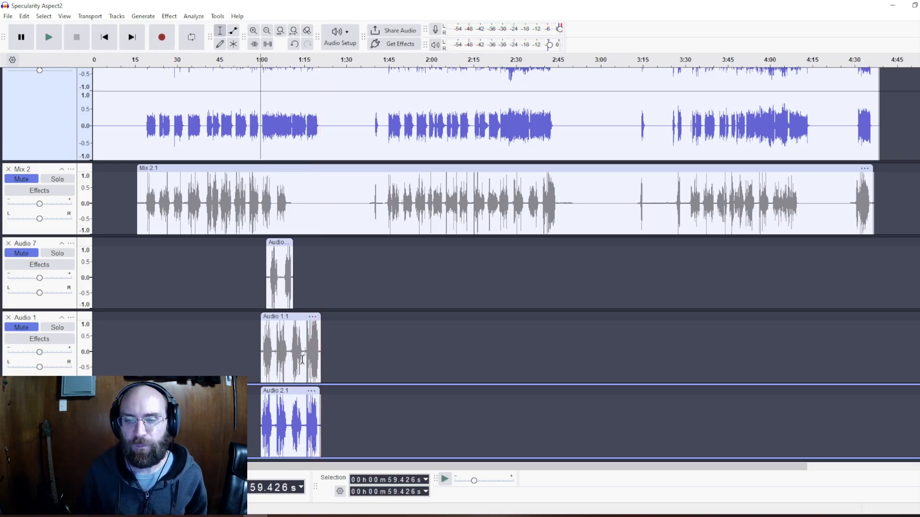
# Play the new Audio 2 take with the stems from about 59 seconds, muting the Vocals track during playback.
pyautogui.press('space')
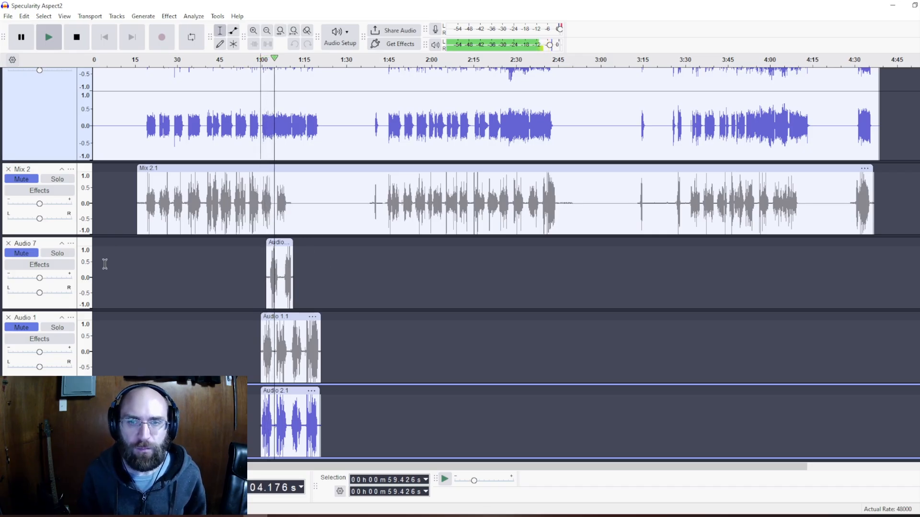
pyautogui.scroll(2, 102, 171)
pyautogui.scroll(3, 102, 171)
pyautogui.click(21, 157)
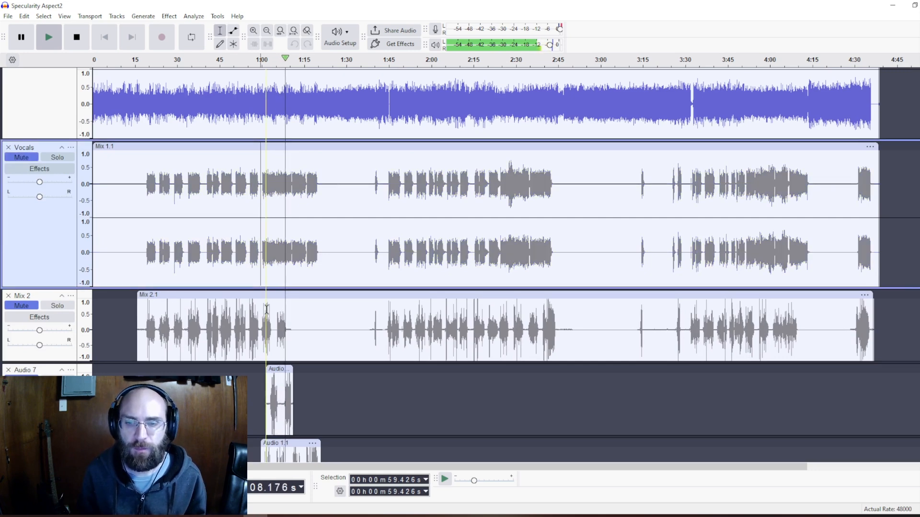
pyautogui.scroll(-5, 280, 303)
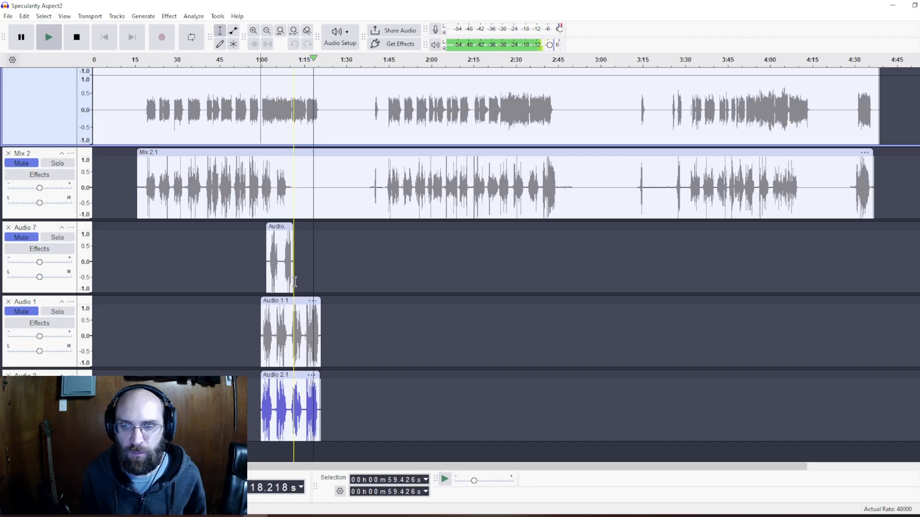
pyautogui.press('space')
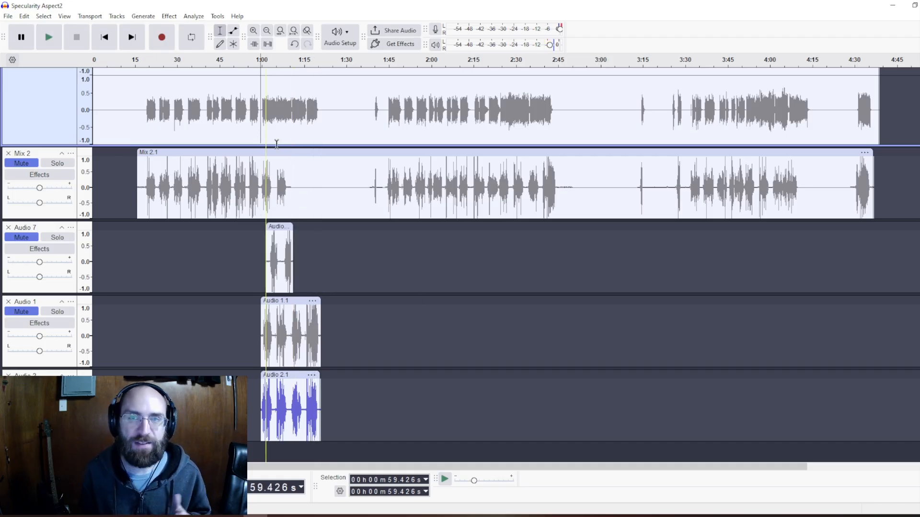
# Mute the Audio 2 take, toggle the mute on Mix 2 off and back on, and unmute the Vocals track.
pyautogui.click(21, 386)
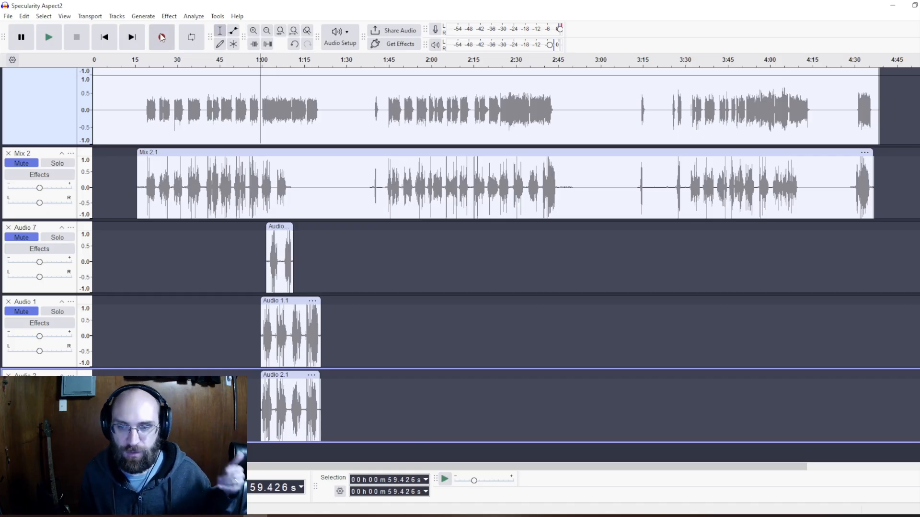
pyautogui.scroll(3, 170, 200)
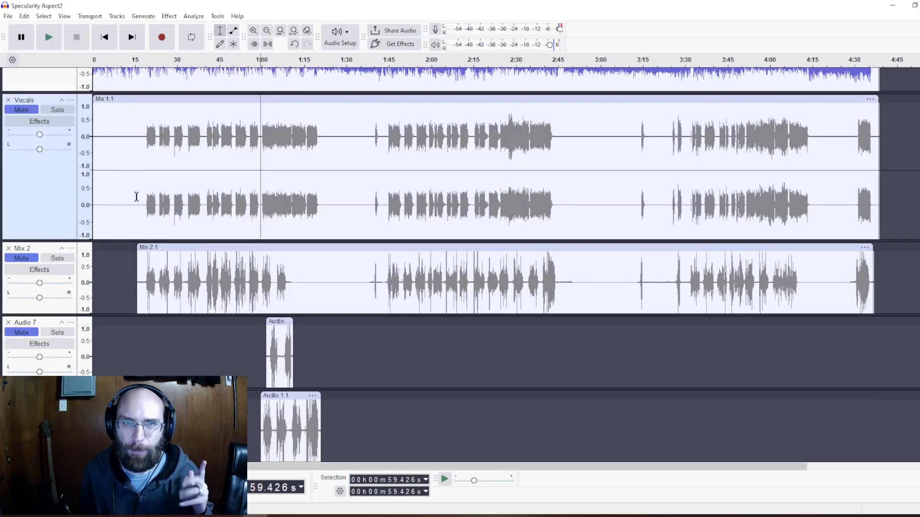
pyautogui.click(28, 259)
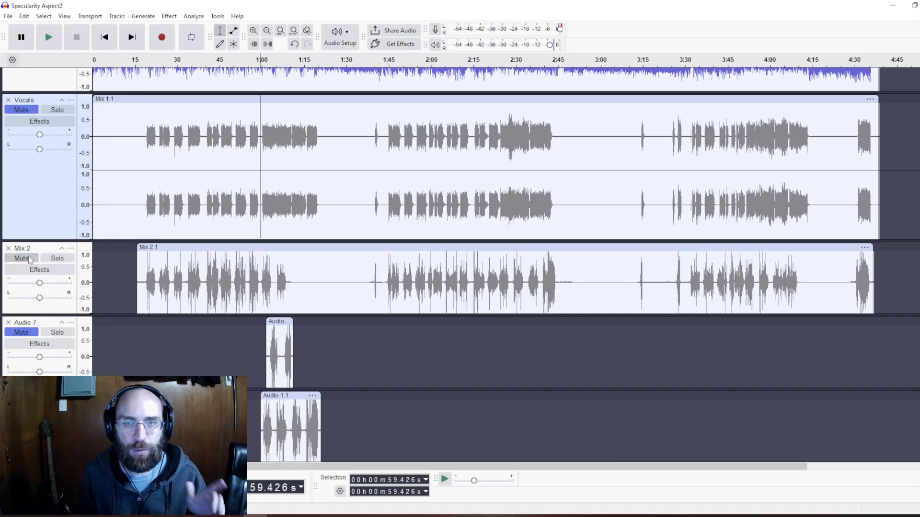
pyautogui.click(29, 259)
pyautogui.click(22, 110)
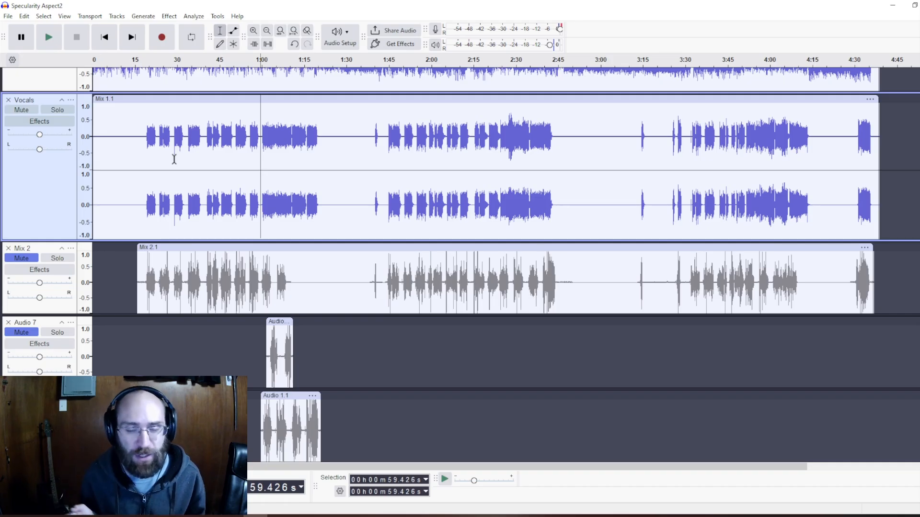
# Record another vocal take about 21 seconds long onto a new track from about 59 seconds, with Audio 3 muted.
pyautogui.scroll(-3, 298, 311)
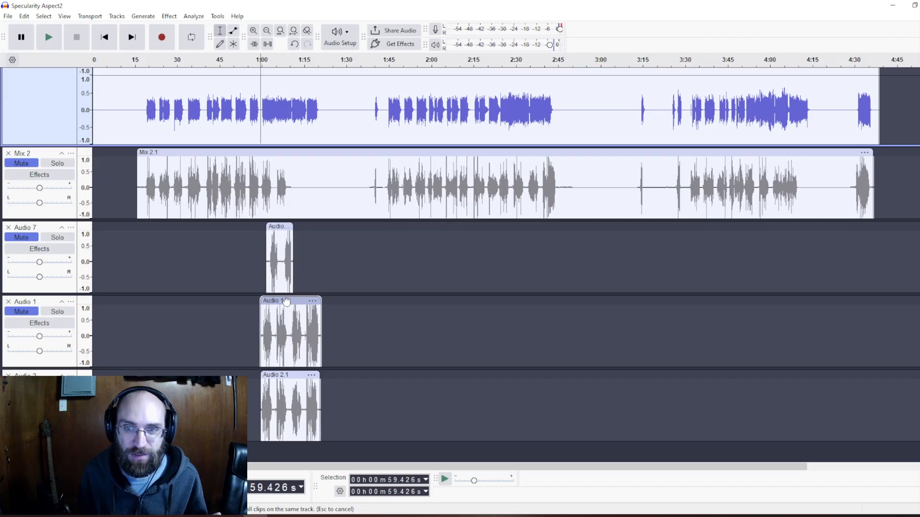
pyautogui.click(286, 301)
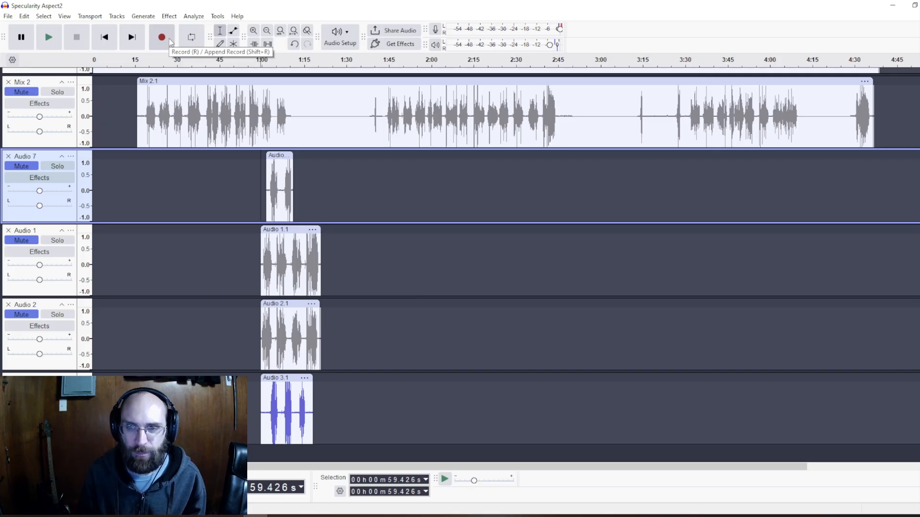
pyautogui.click(170, 41)
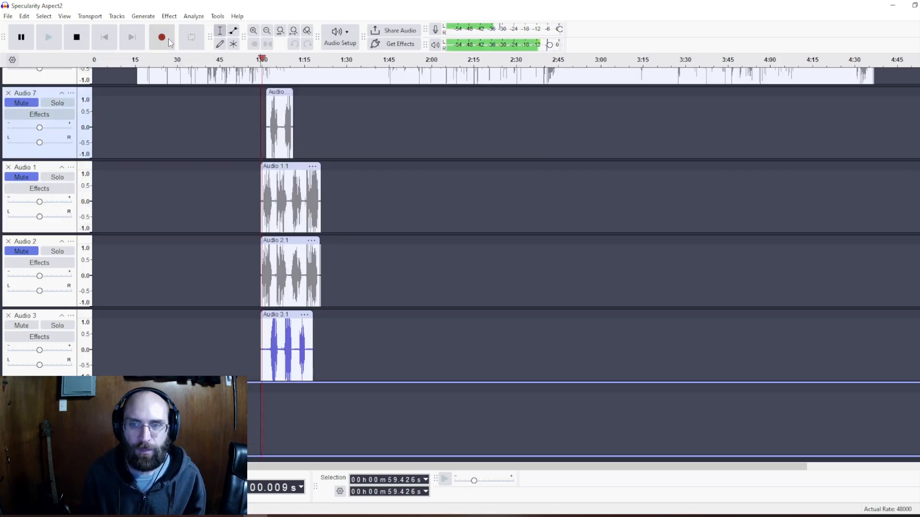
pyautogui.click(21, 325)
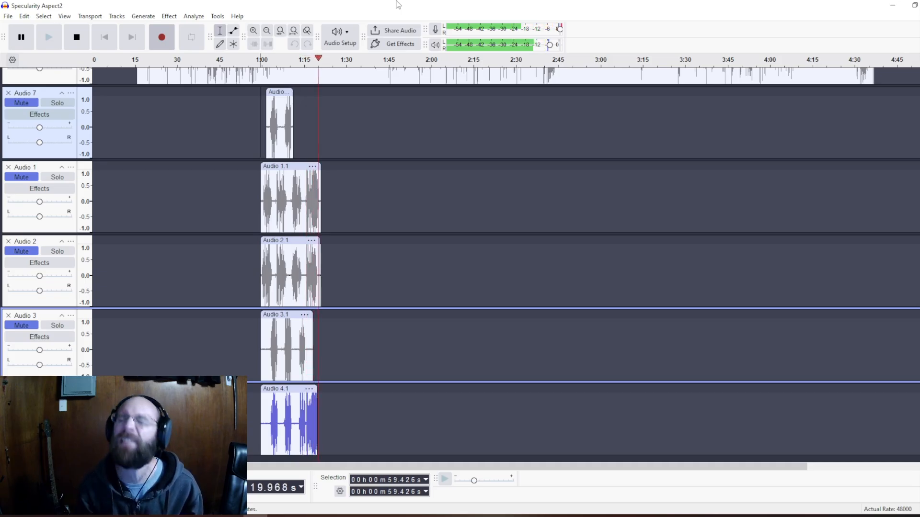
pyautogui.press('space')
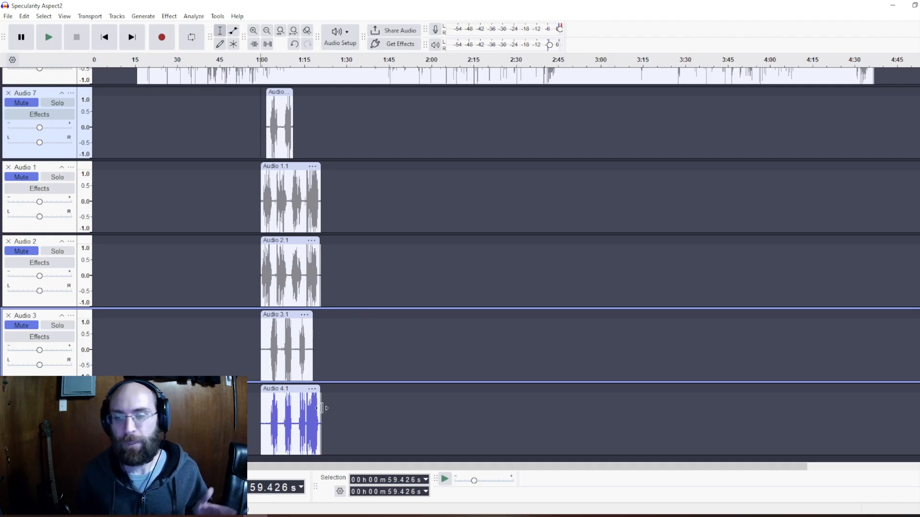
# Listen to the Audio 4 take from about 1 minute 11 seconds and stop playback.
pyautogui.click(293, 406)
pyautogui.press('space')
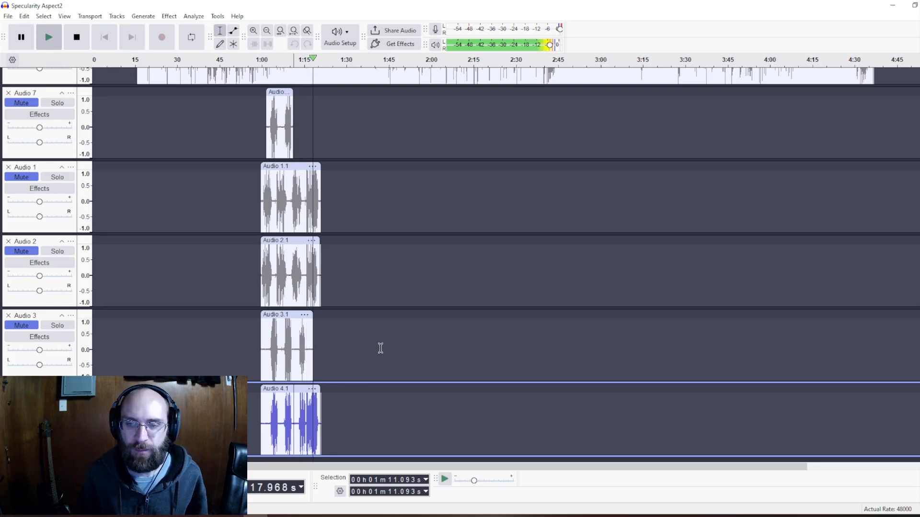
pyautogui.press('space')
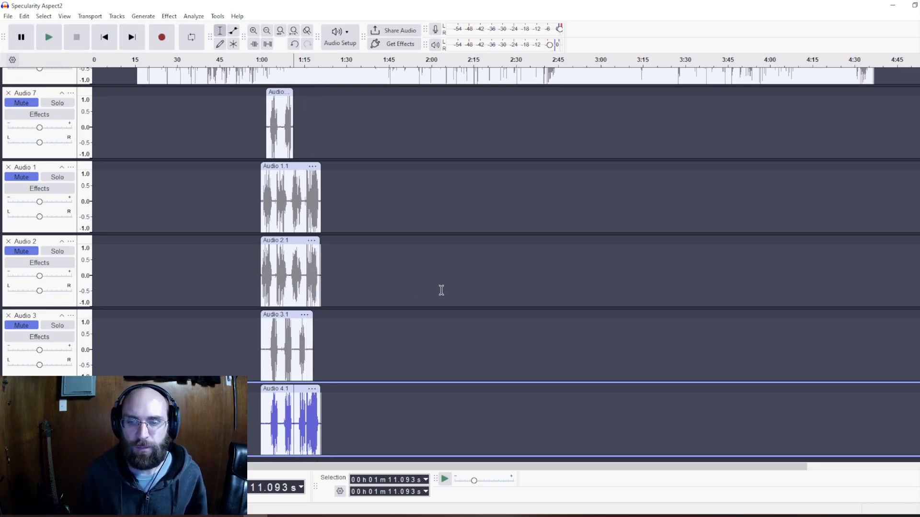
# Unmute Audio 2 and play it together with Audio 4 from about 1 minute 15 seconds.
pyautogui.click(32, 252)
pyautogui.click(305, 261)
pyautogui.press('space')
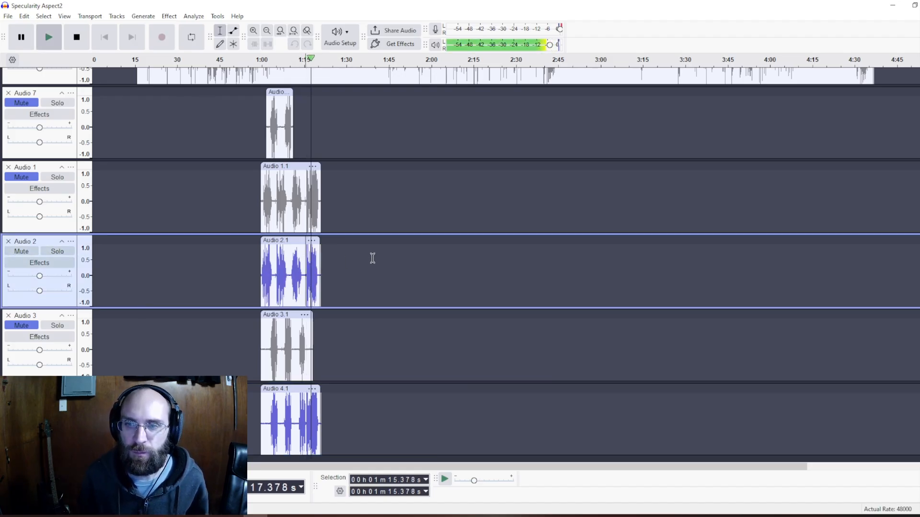
pyautogui.press('space')
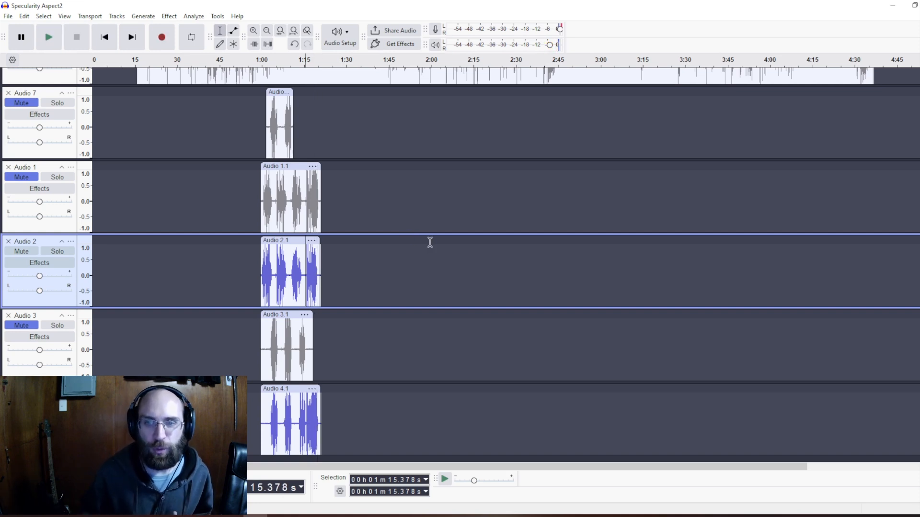
# Delete the Audio 3 and Audio 1 tracks from the project.
pyautogui.scroll(3, 430, 242)
pyautogui.scroll(-3, 395, 272)
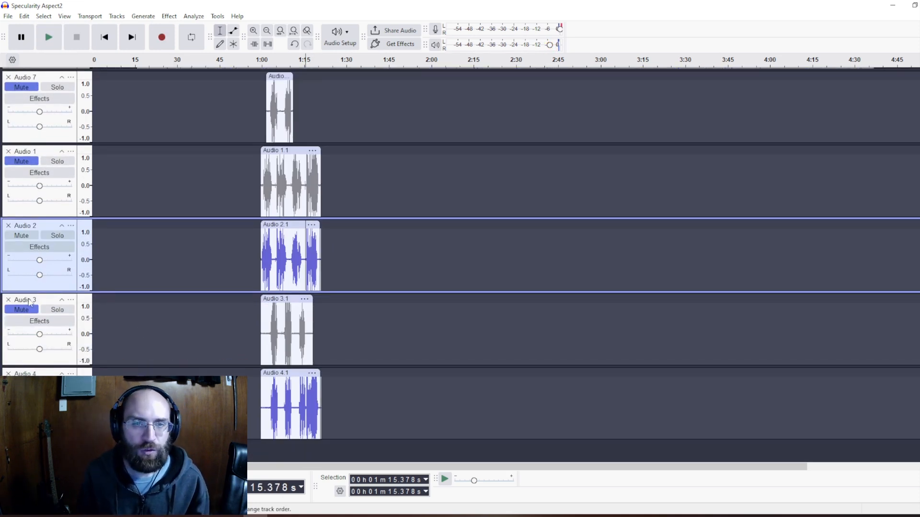
pyautogui.scroll(3, 8, 299)
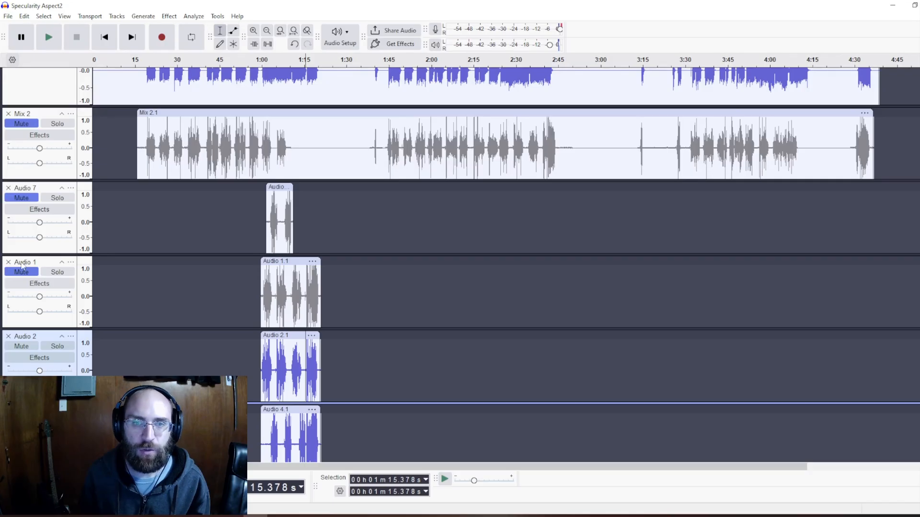
pyautogui.scroll(1, 178, 320)
pyautogui.scroll(-2, 175, 302)
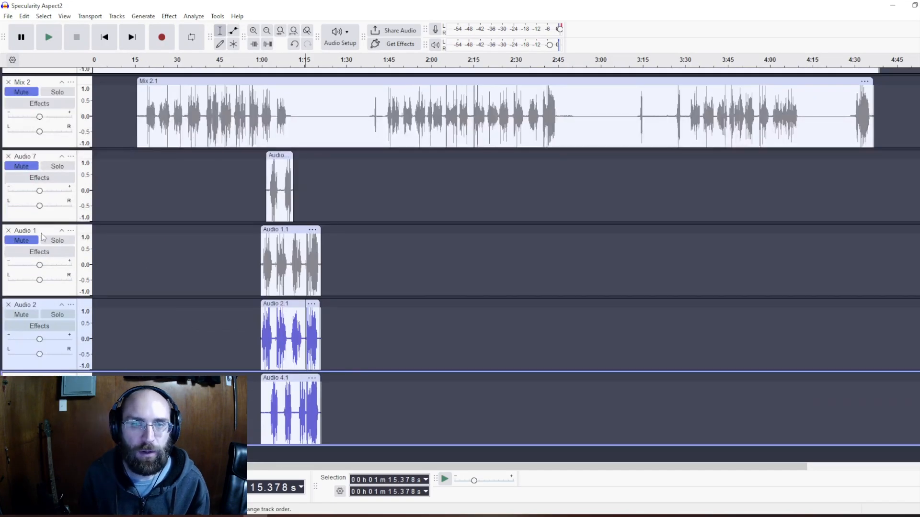
pyautogui.click(9, 231)
# Play the Audio 2 and Audio 4 takes from about 58 seconds, muting the Vocals track during playback.
pyautogui.click(257, 327)
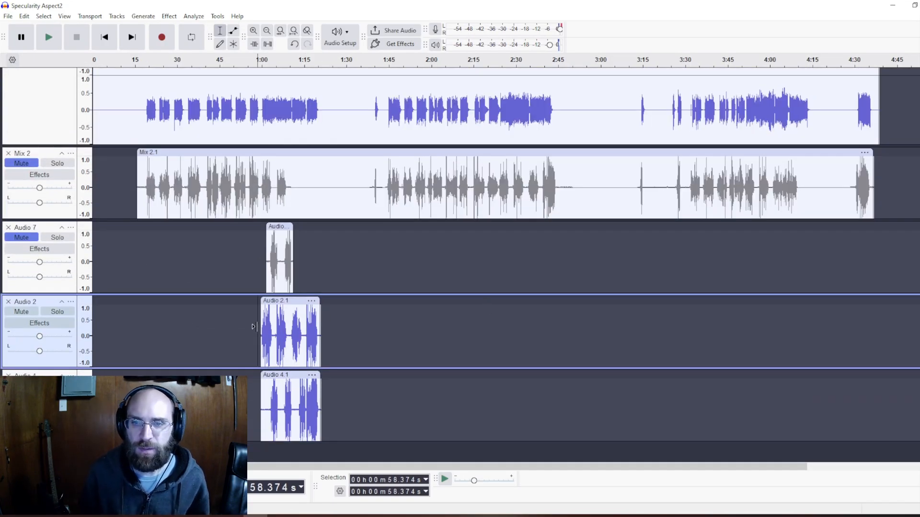
pyautogui.press('space')
pyautogui.scroll(3, 341, 320)
pyautogui.click(33, 143)
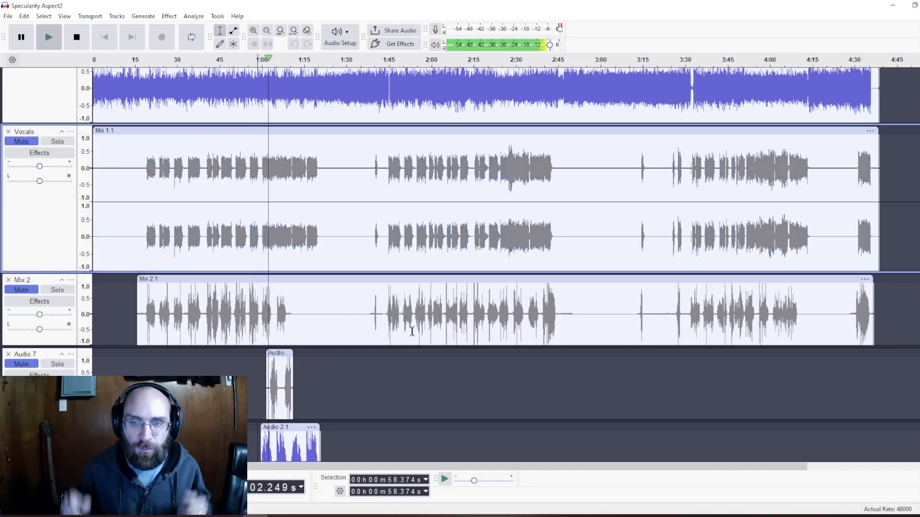
pyautogui.scroll(-3, 411, 344)
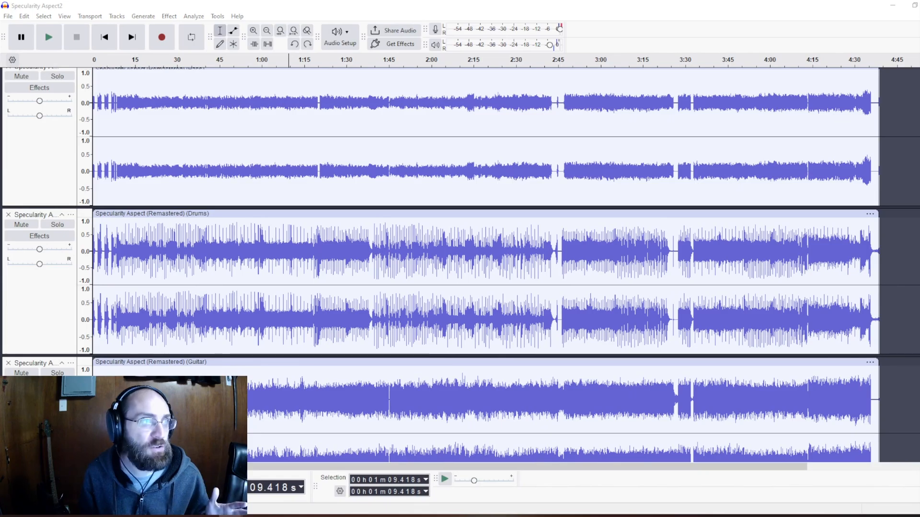
# Show MasterSettings.txt in Notepad, look over the saved vocal effect settings, and return to the takes in Audacity.
pyautogui.moveTo(0, 126); pyautogui.dragTo(466, 52)
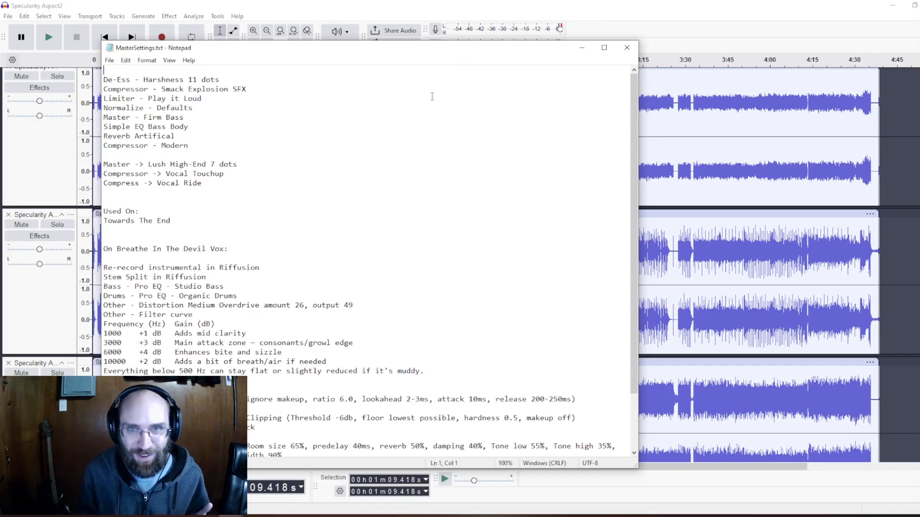
pyautogui.scroll(-2, 402, 188)
pyautogui.scroll(3, 384, 195)
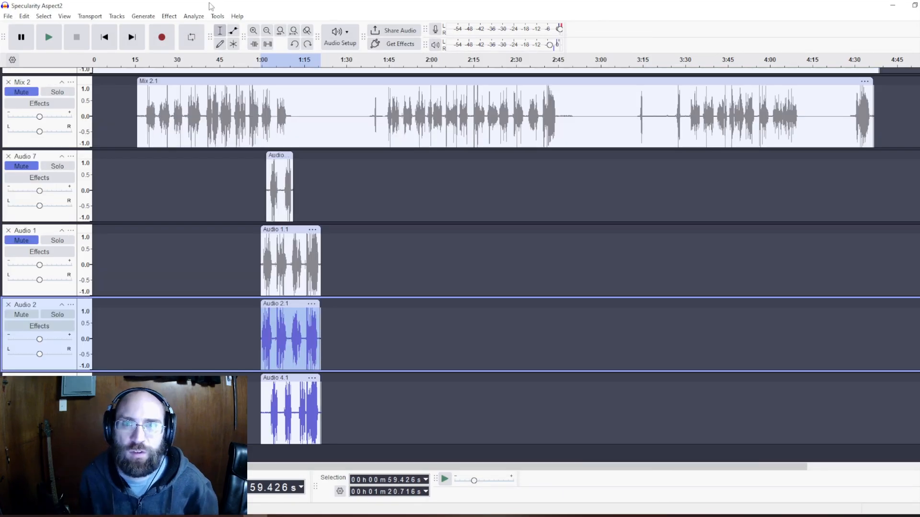
# Apply the MuseFX De-Ess effect to the Audio 2 clip in Harshness mode, turning the amount down slightly.
pyautogui.click(170, 16)
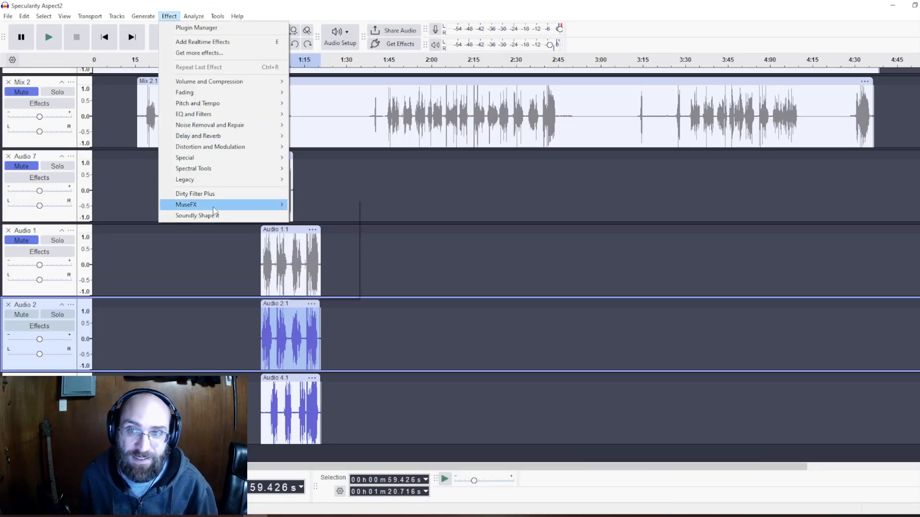
pyautogui.moveTo(259, 204)
pyautogui.click(312, 227)
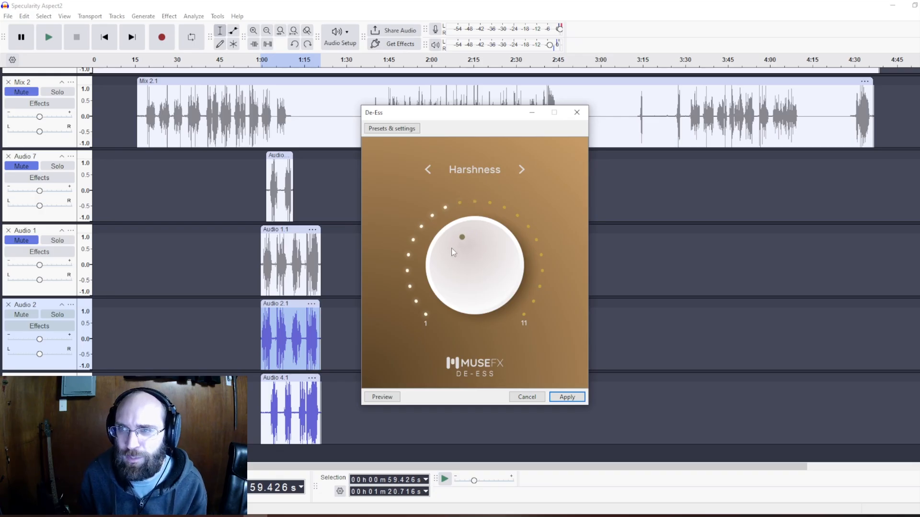
pyautogui.moveTo(451, 254); pyautogui.dragTo(449, 259)
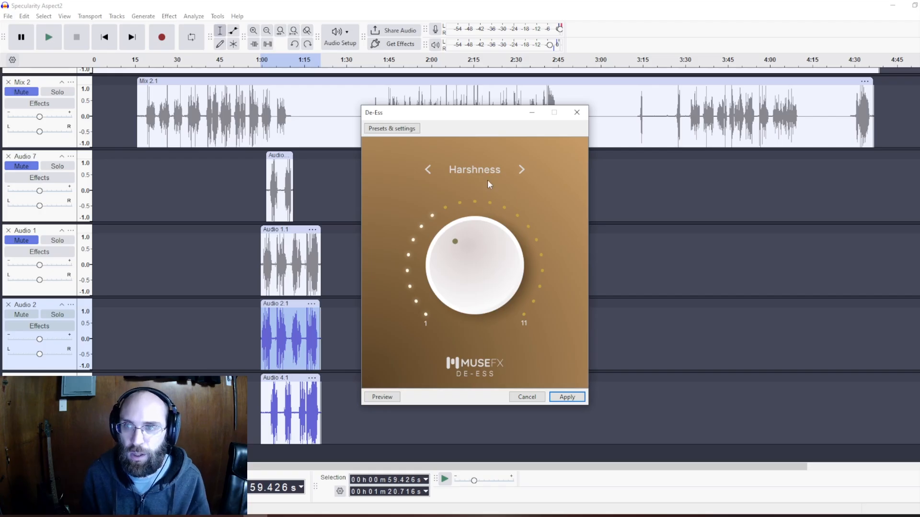
pyautogui.click(570, 397)
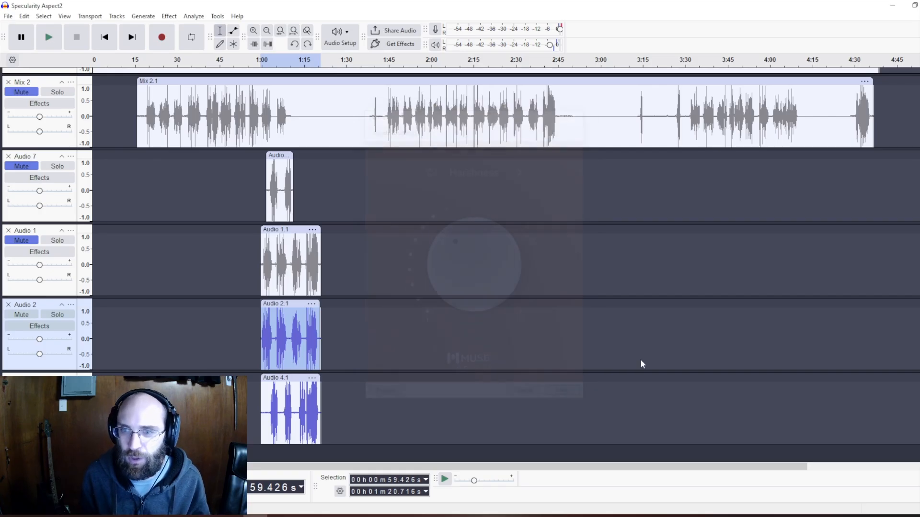
# Repeat the De-Ess effect with the same settings on the Audio 4 clip.
pyautogui.click(214, 393)
pyautogui.click(170, 17)
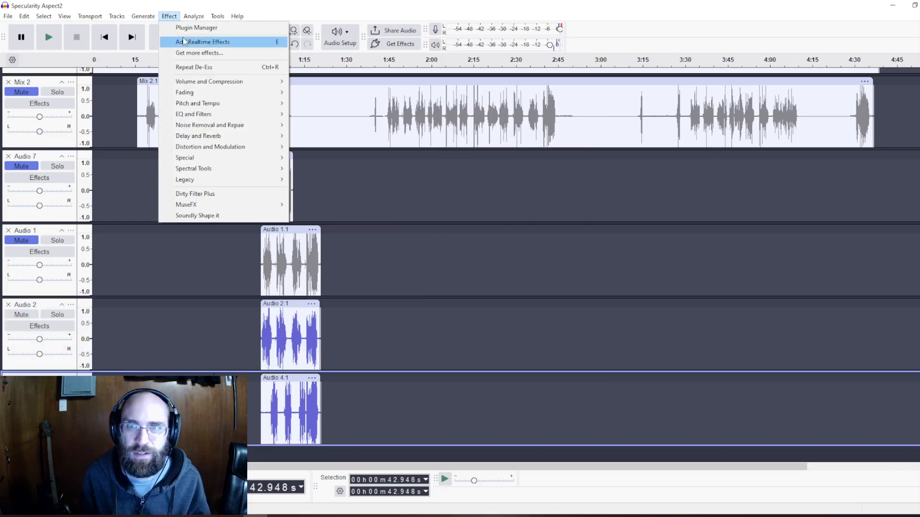
pyautogui.click(206, 67)
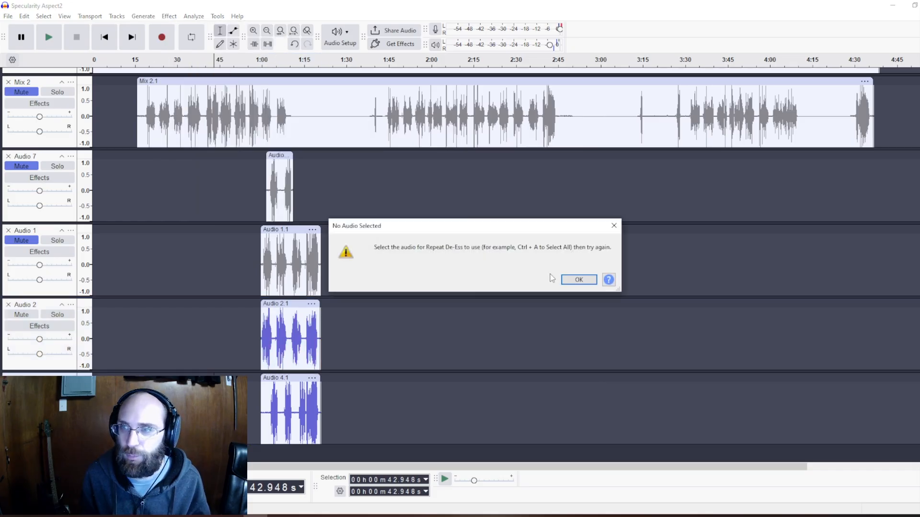
pyautogui.click(578, 280)
pyautogui.click(287, 378)
pyautogui.click(169, 16)
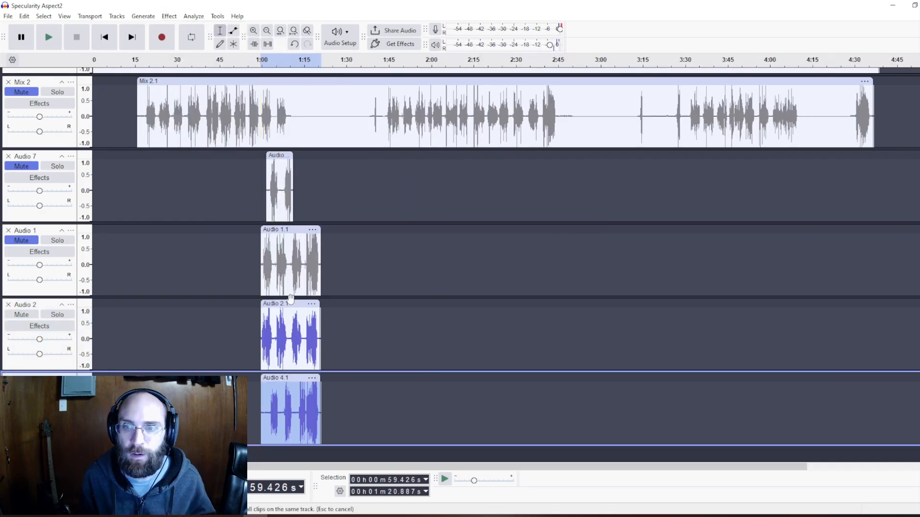
# Play the Audio 2 and Audio 4 takes from about 1 minute 1 second, muting the track above Mix 2 during playback.
pyautogui.click(267, 331)
pyautogui.press('space')
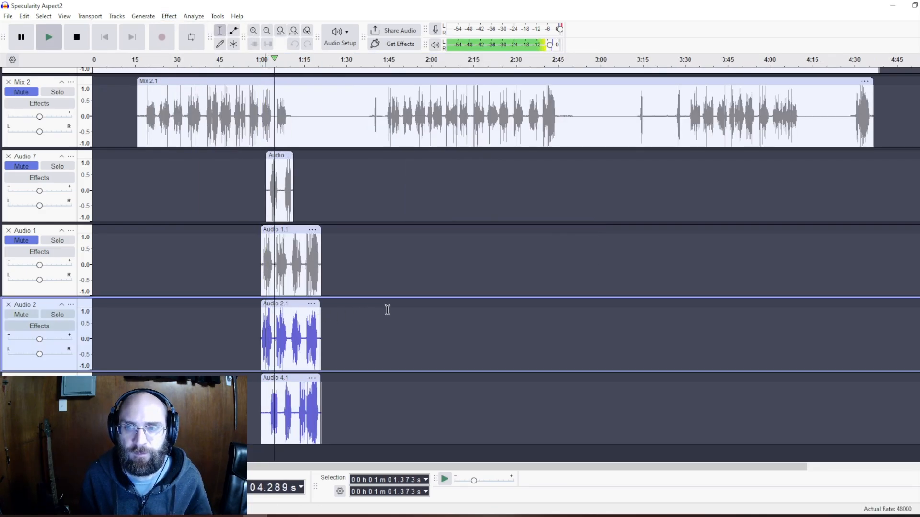
pyautogui.scroll(3, 381, 311)
pyautogui.scroll(2, 381, 310)
pyautogui.click(21, 133)
pyautogui.scroll(-4, 287, 302)
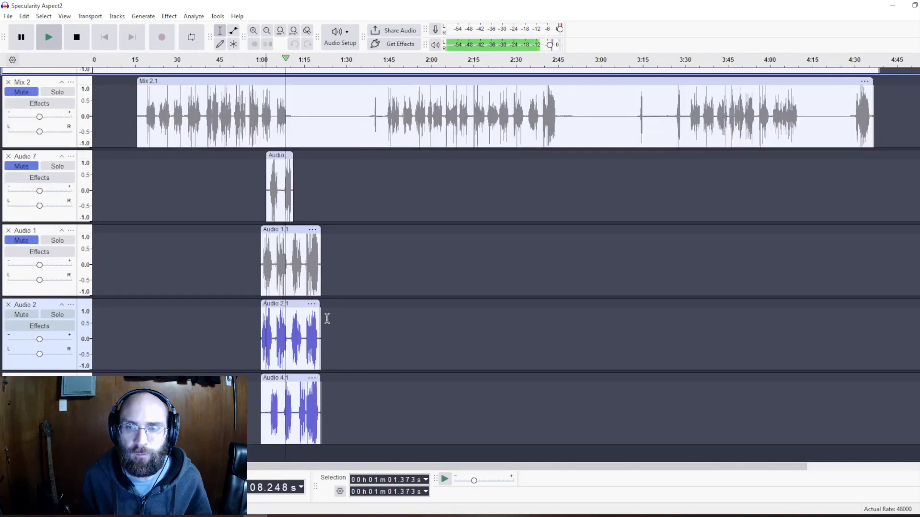
pyautogui.scroll(1, 323, 319)
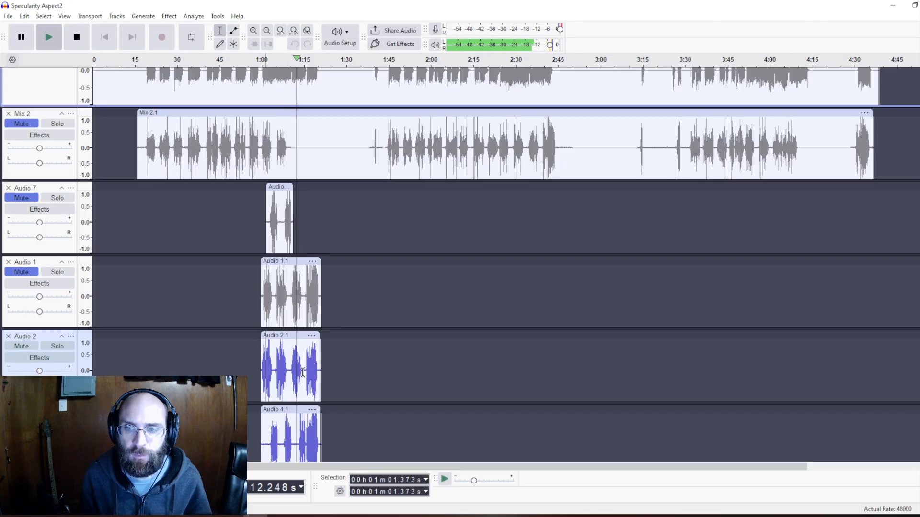
pyautogui.press('space')
# Amplify the third phrase of Audio 2, from about 1:10.5 to 1:13.9, keeping the effect's suggested settings.
pyautogui.moveTo(302, 373); pyautogui.dragTo(291, 389)
pyautogui.scroll(3, 294, 389)
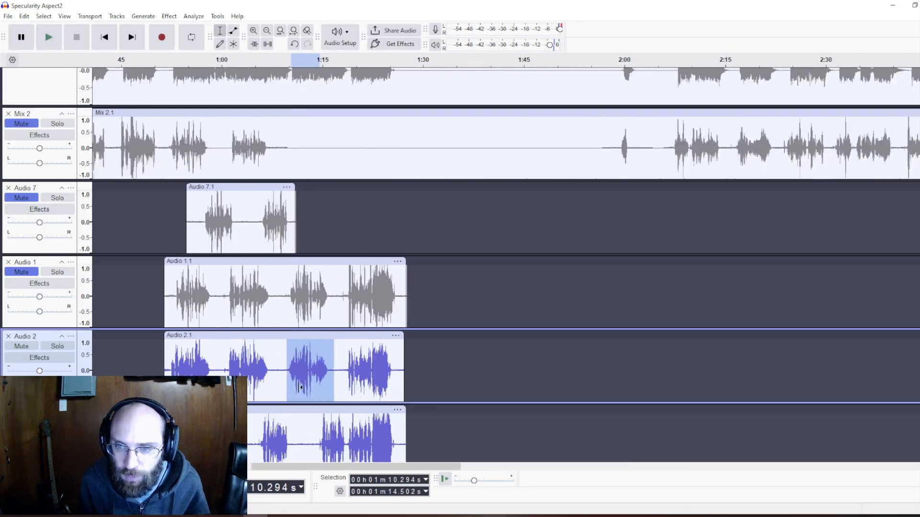
pyautogui.scroll(-1, 294, 383)
pyautogui.click(287, 352)
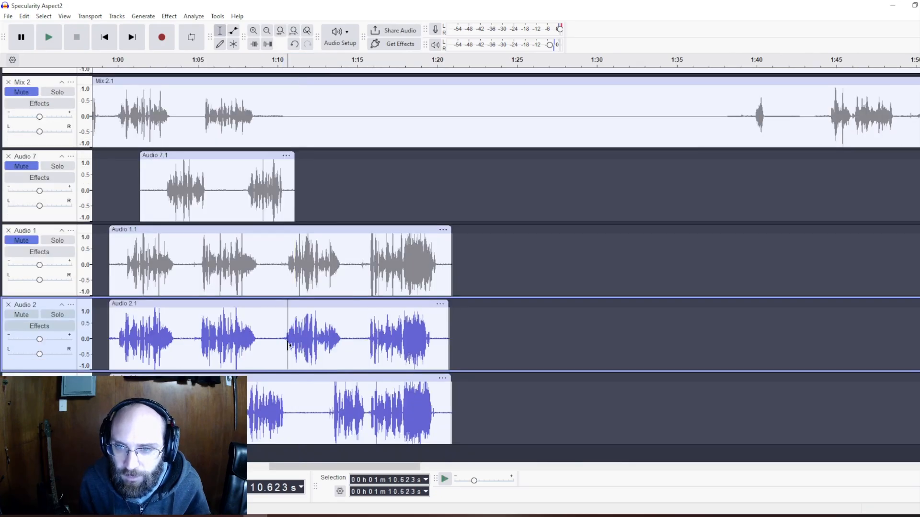
pyautogui.moveTo(286, 343); pyautogui.dragTo(338, 371)
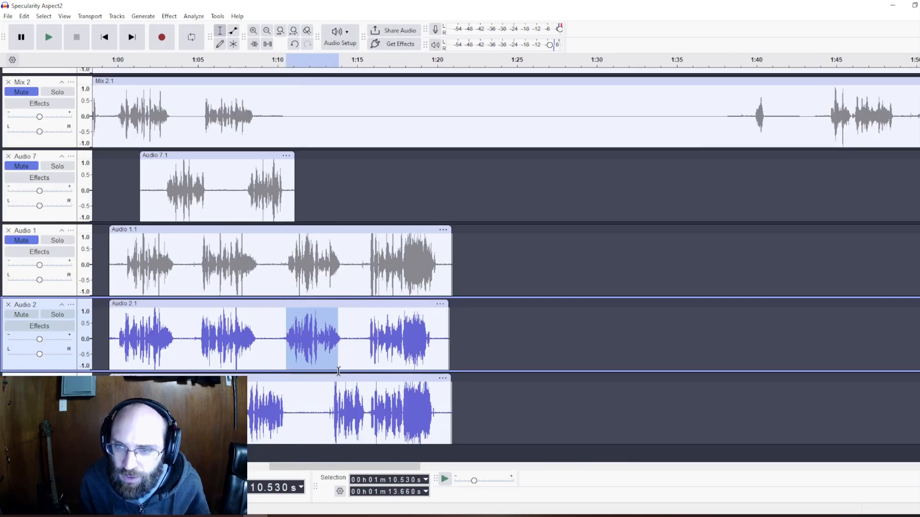
pyautogui.click(169, 16)
pyautogui.moveTo(194, 82)
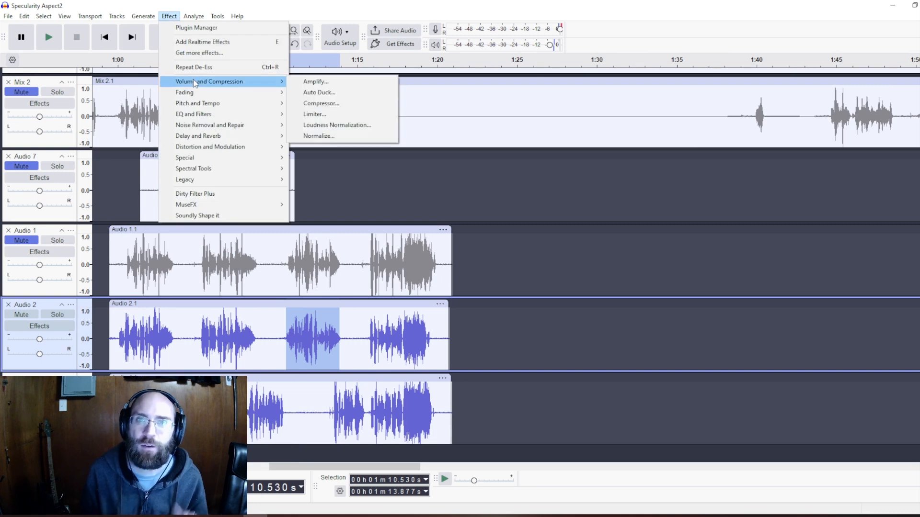
pyautogui.click(325, 81)
pyautogui.press('Return')
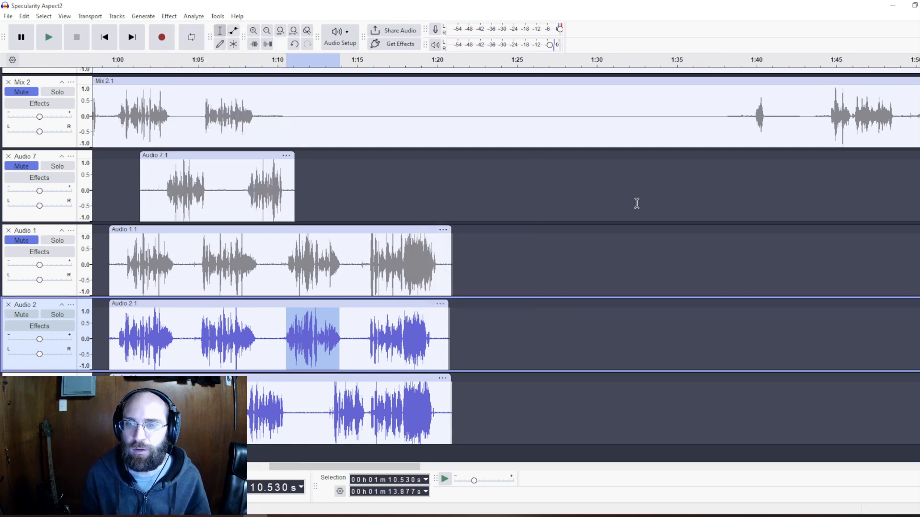
# Play the takes from about 1:10 to check the amplified phrase, and again from about 1:02.
pyautogui.click(283, 345)
pyautogui.press('space')
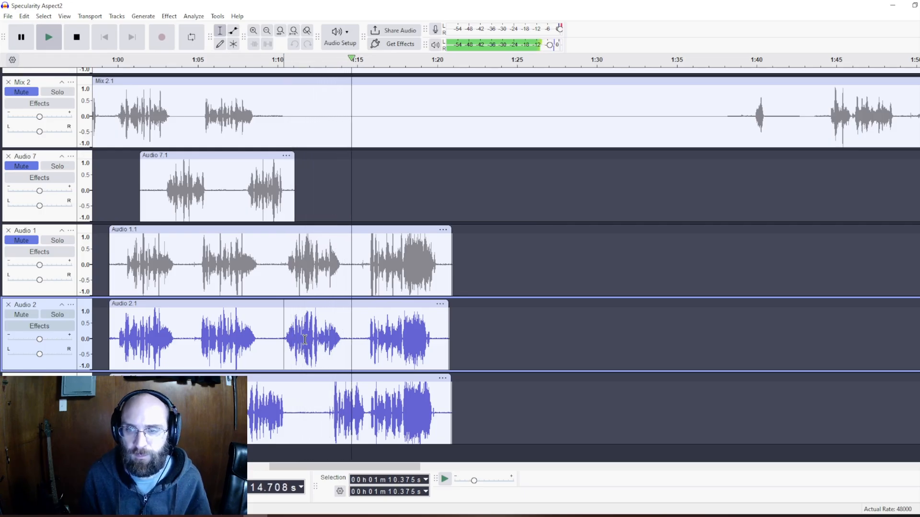
pyautogui.press('space')
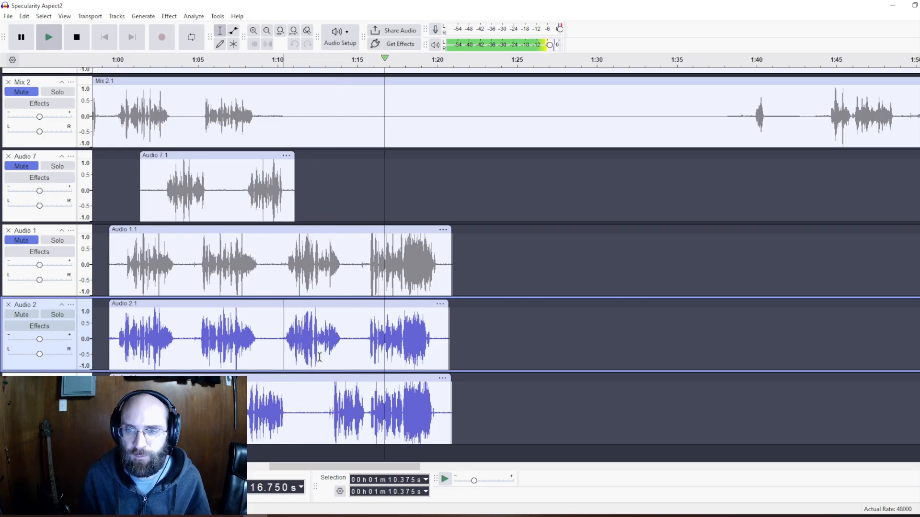
pyautogui.click(304, 377)
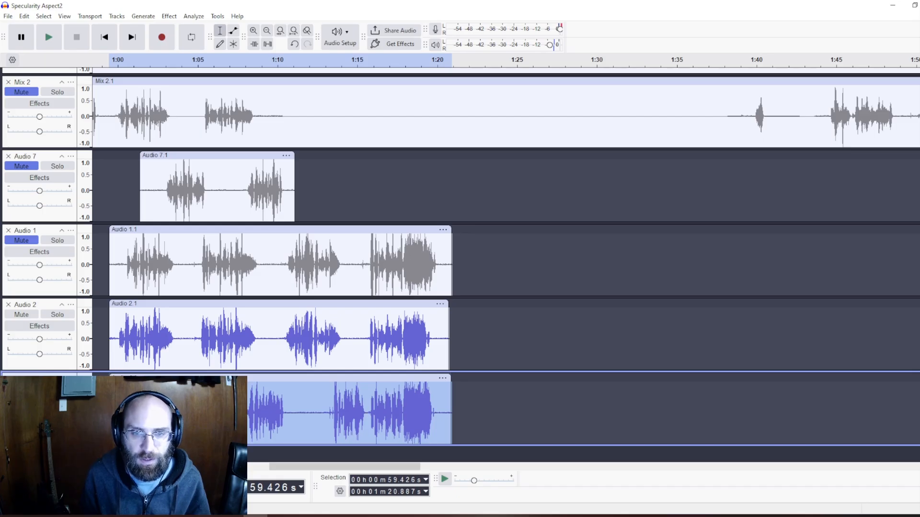
pyautogui.click(157, 347)
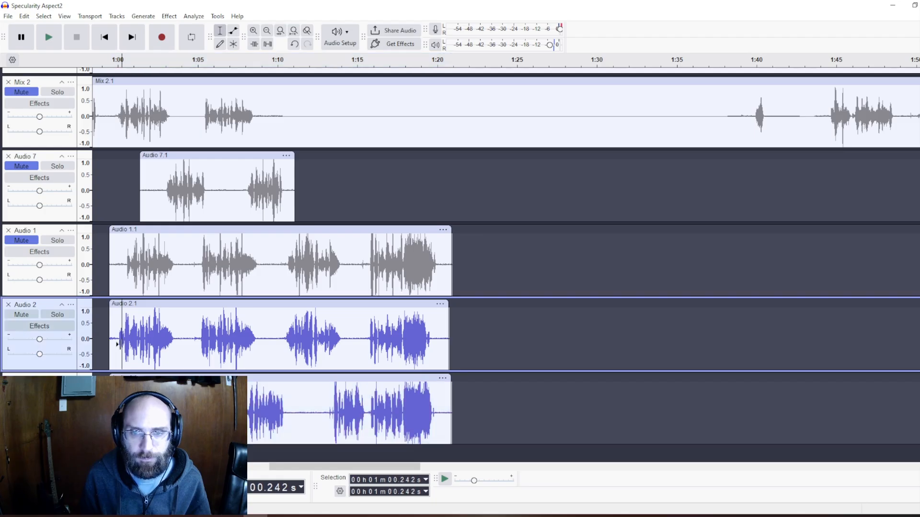
pyautogui.press('space')
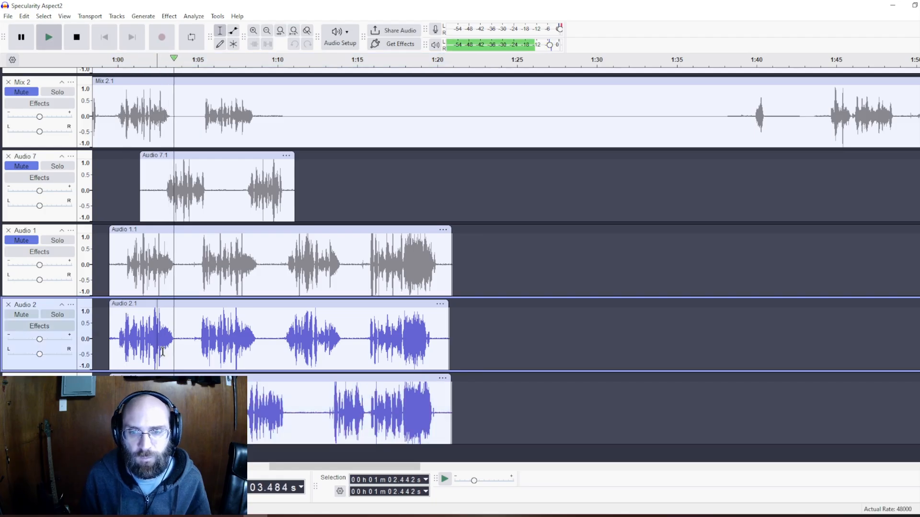
pyautogui.press('Down')
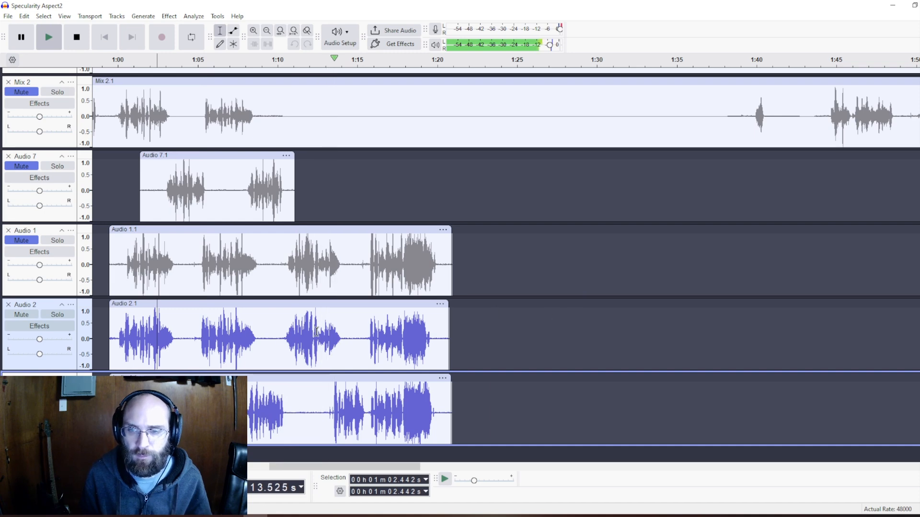
# Apply the Compressor to the Audio 2 clip using the factory preset with threshold -32.5 dB, make-up gain 7.1 dB, knee 24.4 dB and ratio 5.9.
pyautogui.keyDown('ctrl'); pyautogui.scroll(-1, 353, 324); pyautogui.keyUp('ctrl')
pyautogui.moveTo(399, 467); pyautogui.dragTo(352, 467)
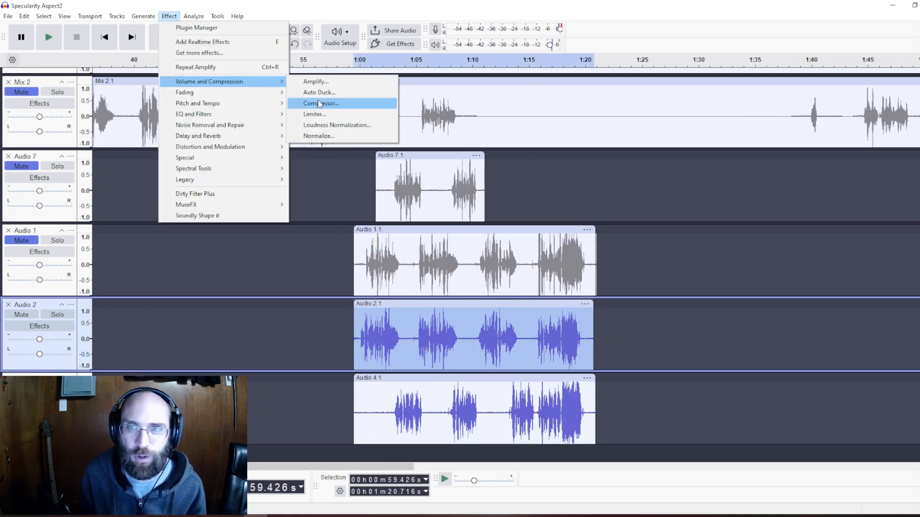
pyautogui.click(320, 103)
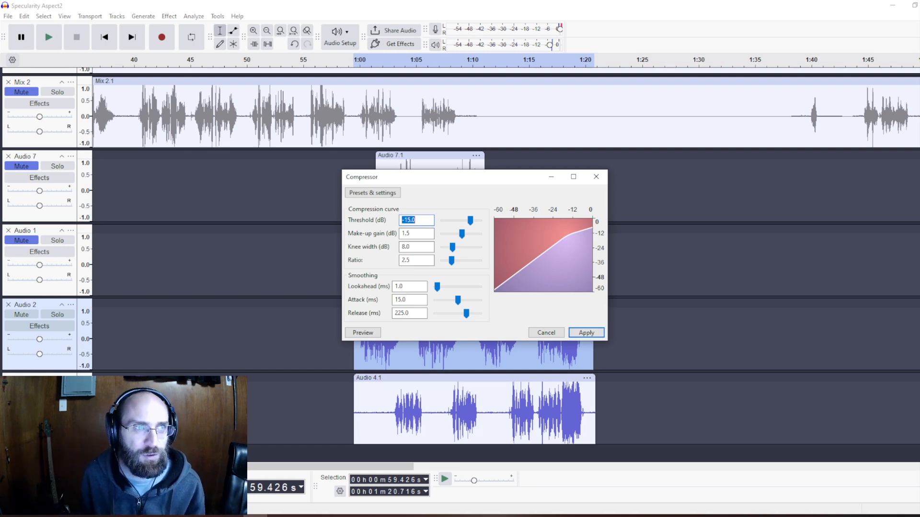
pyautogui.click(382, 193)
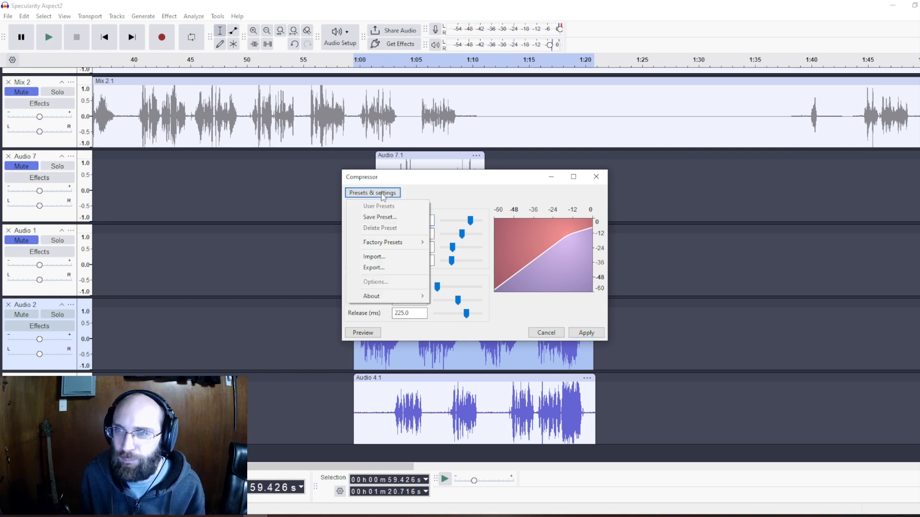
pyautogui.moveTo(390, 243)
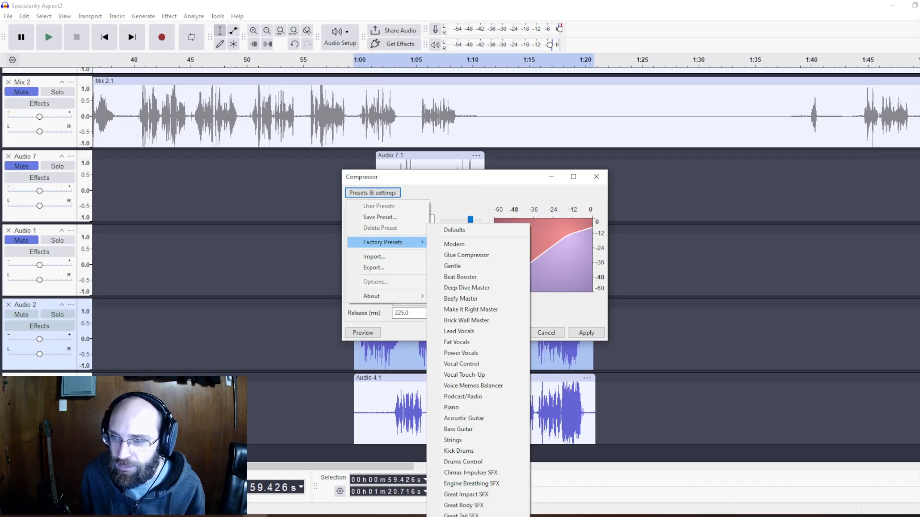
pyautogui.click(479, 506)
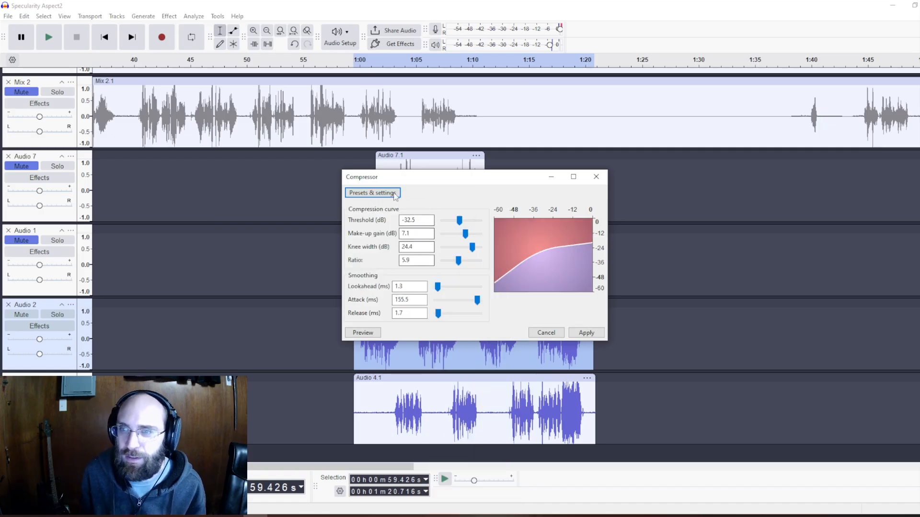
pyautogui.click(585, 332)
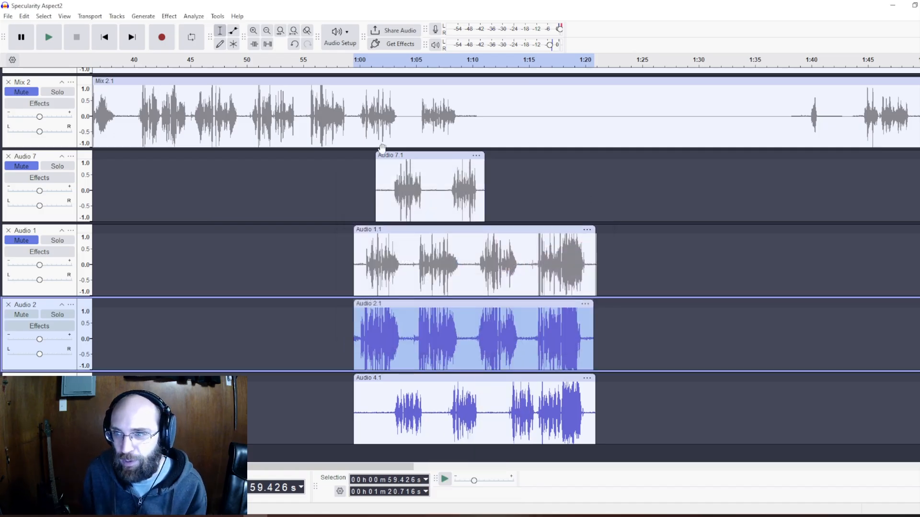
# Play the compressed Audio 2 take briefly from about 1 minute.
pyautogui.click(367, 325)
pyautogui.press('space')
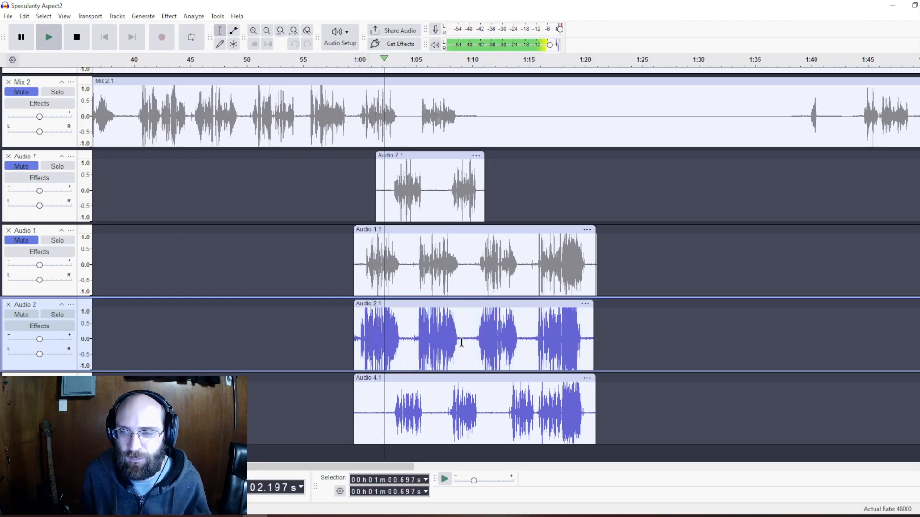
pyautogui.press('space')
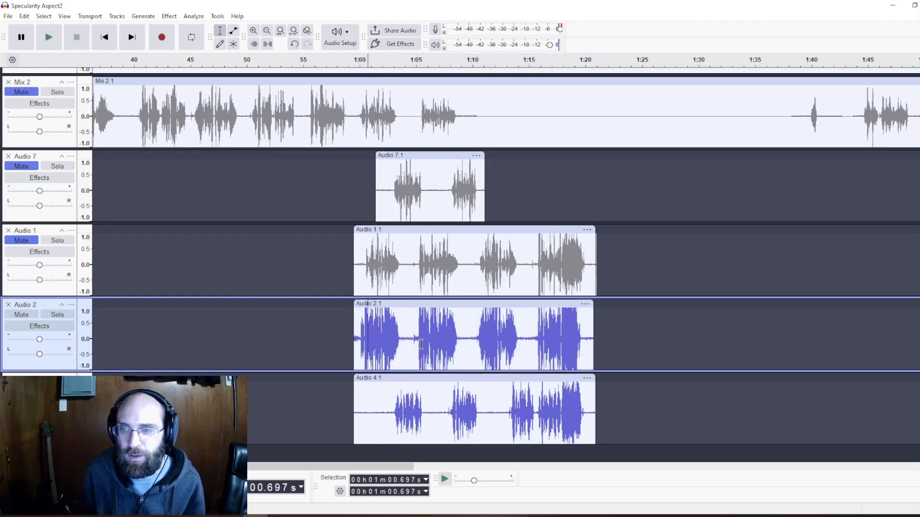
# Apply the Compressor to the Audio 4 clip with the same settings: threshold -32.5 dB, make-up gain 7.1 dB and ratio 5.9.
pyautogui.click(411, 384)
pyautogui.click(170, 16)
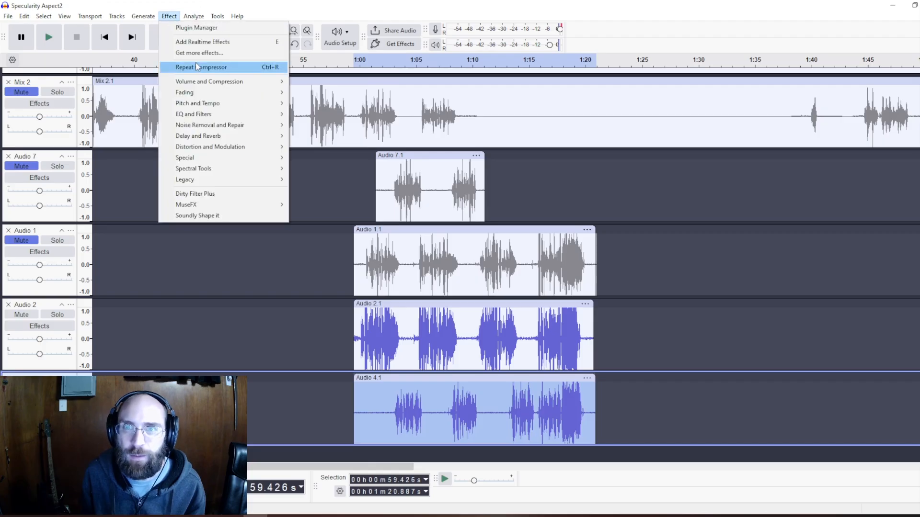
pyautogui.moveTo(214, 82)
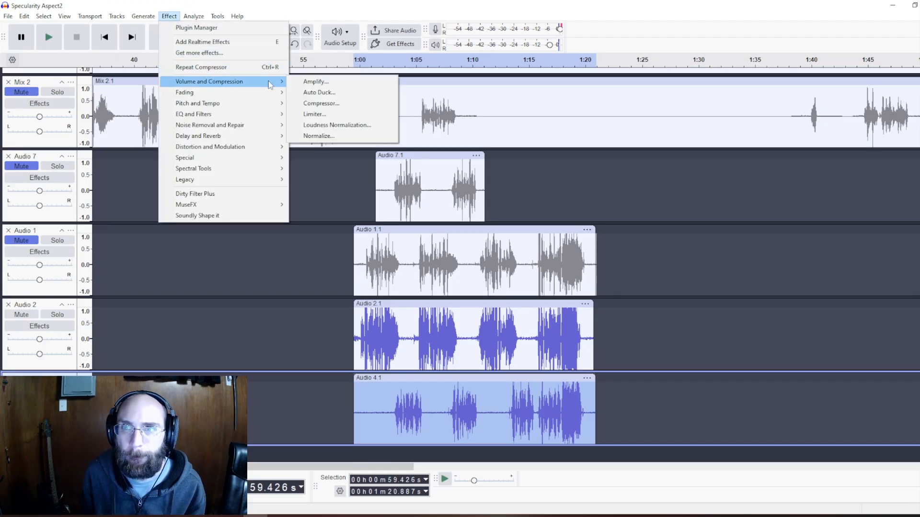
pyautogui.click(321, 104)
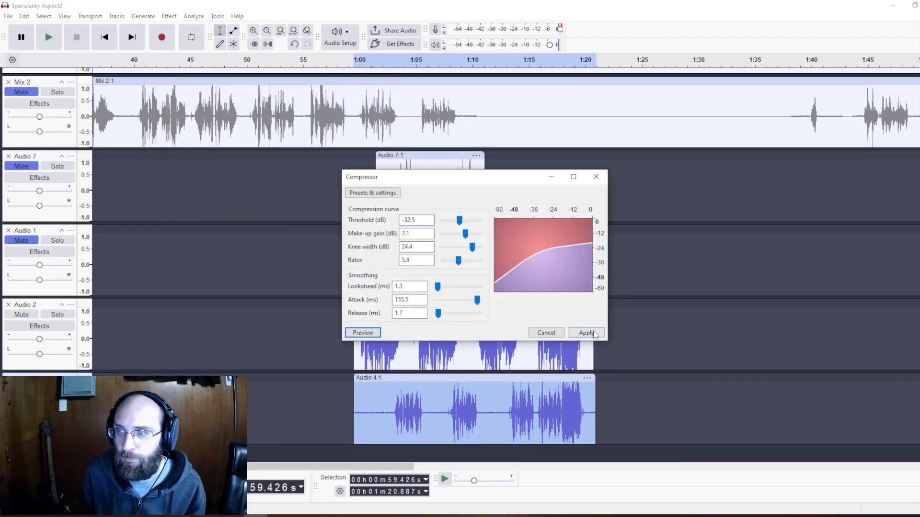
pyautogui.click(586, 333)
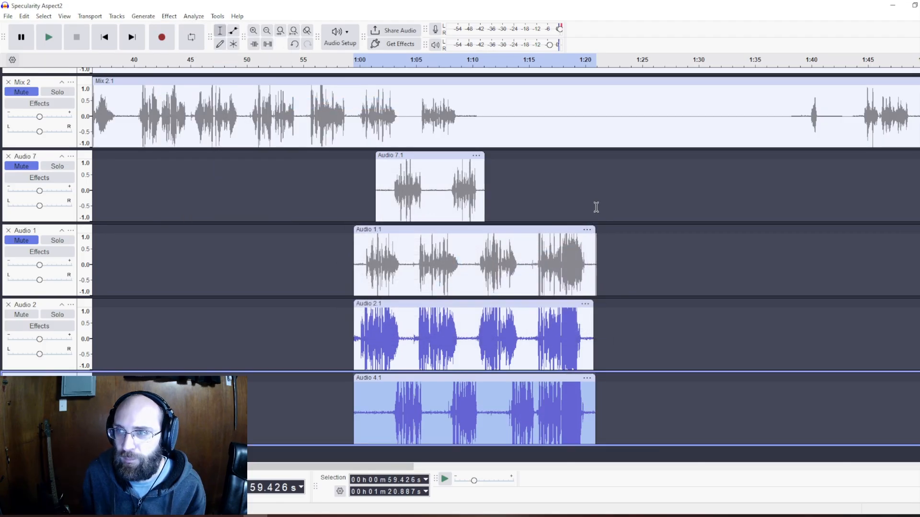
# Play the compressed takes briefly from about 1 minute 18 seconds and select the whole Audio 2 clip.
pyautogui.click(564, 392)
pyautogui.press('space')
pyautogui.press('space')
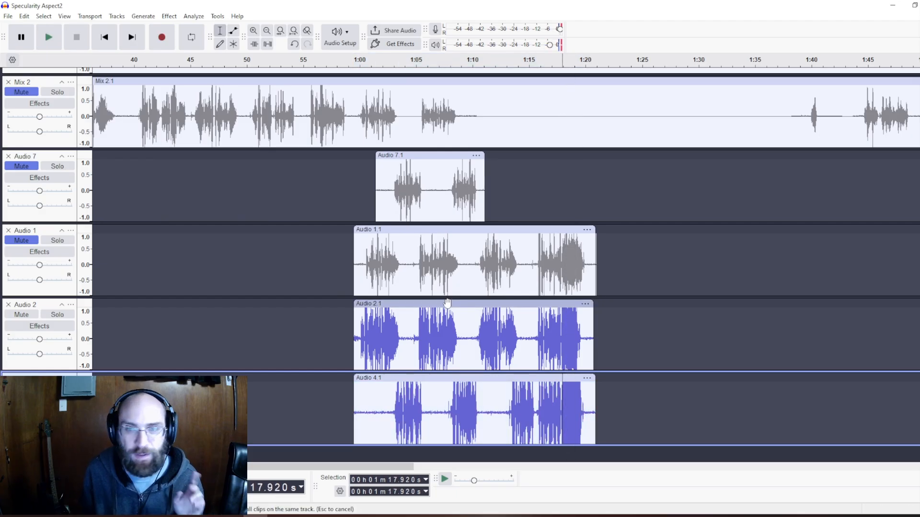
pyautogui.click(439, 302)
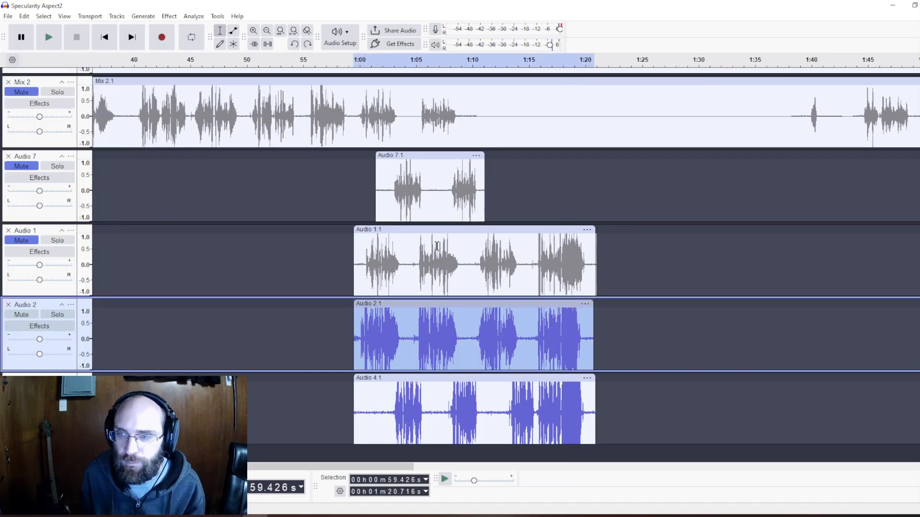
# Apply the MuseFX Master effect with the Firm Bass preset to the Audio 2 clip.
pyautogui.click(169, 16)
pyautogui.moveTo(198, 85)
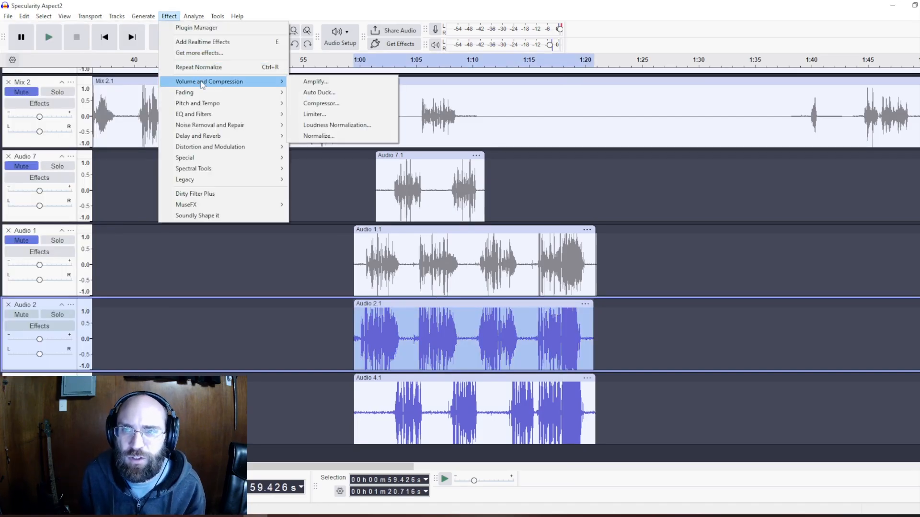
pyautogui.moveTo(206, 210)
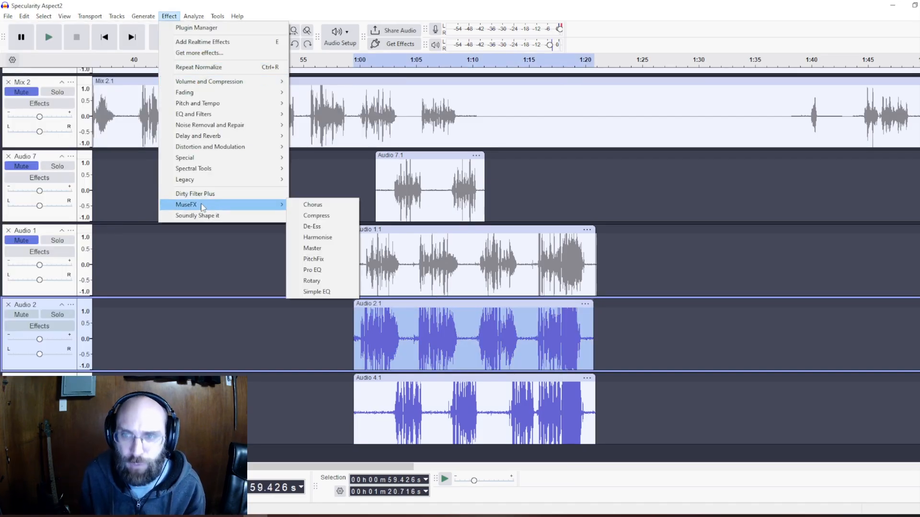
pyautogui.click(330, 247)
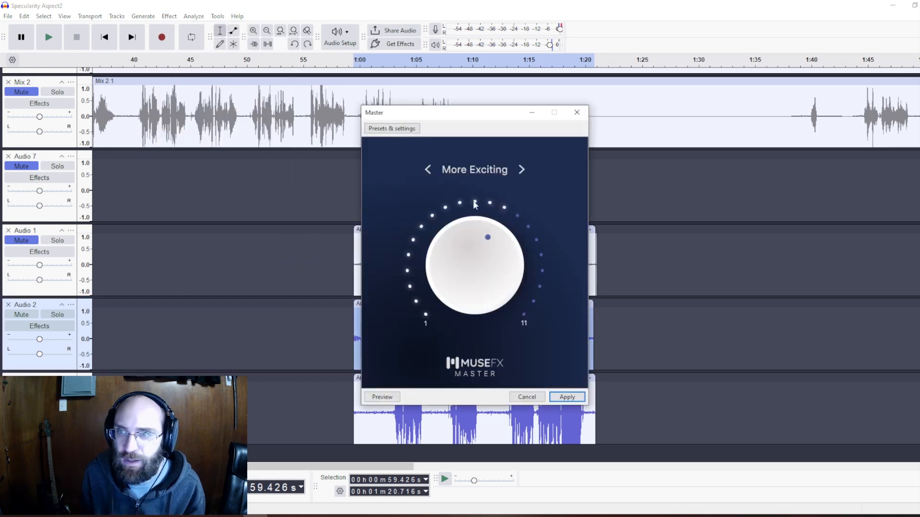
pyautogui.click(465, 169)
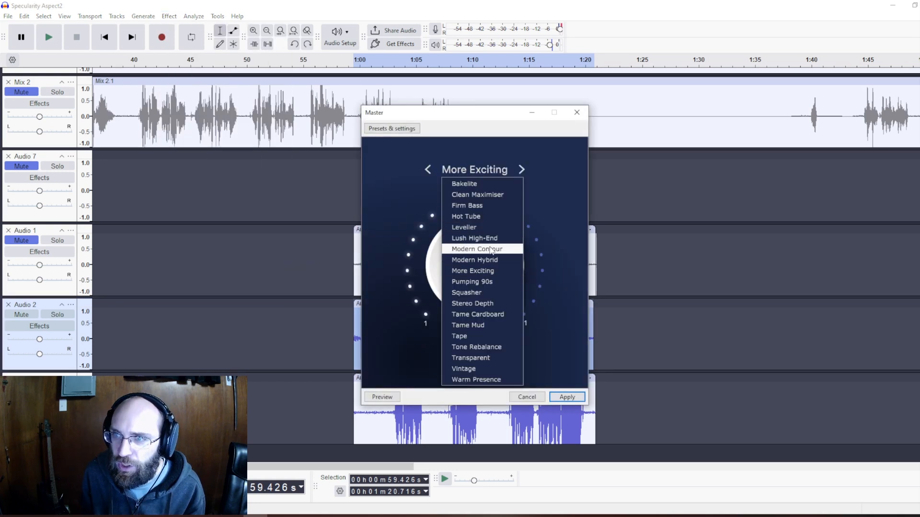
pyautogui.click(467, 206)
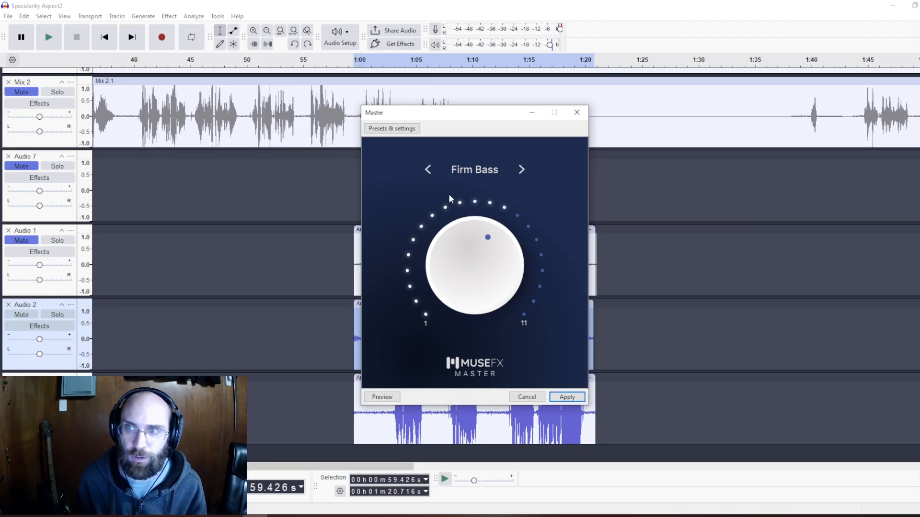
pyautogui.click(567, 396)
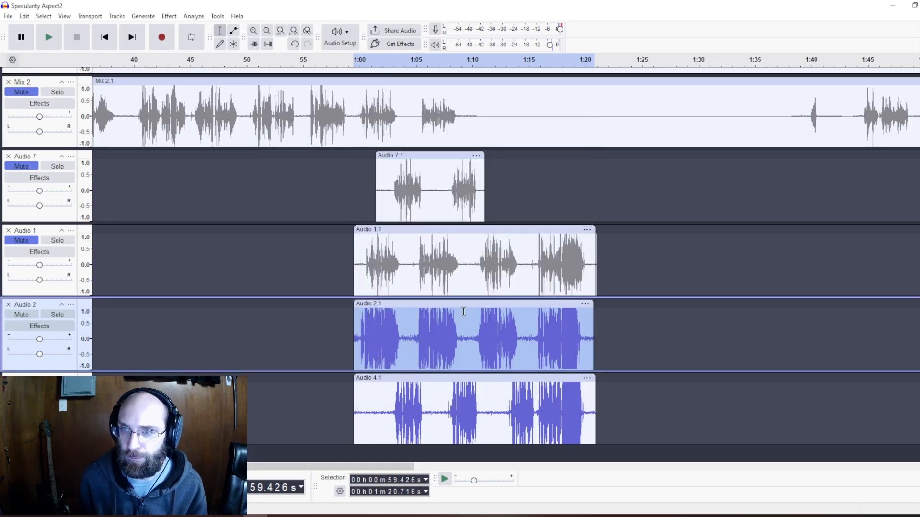
# Repeat the Master effect on the whole Audio 4 clip.
pyautogui.doubleClick(436, 385)
pyautogui.click(169, 16)
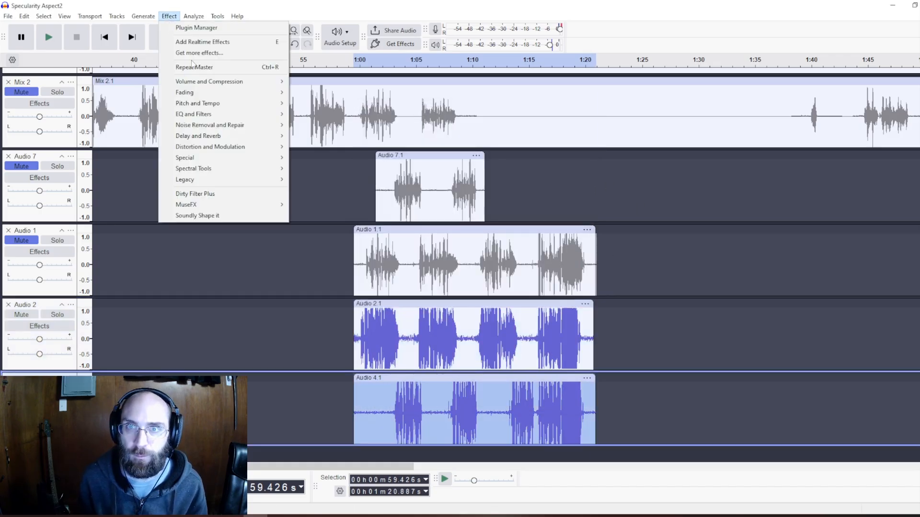
pyautogui.click(196, 68)
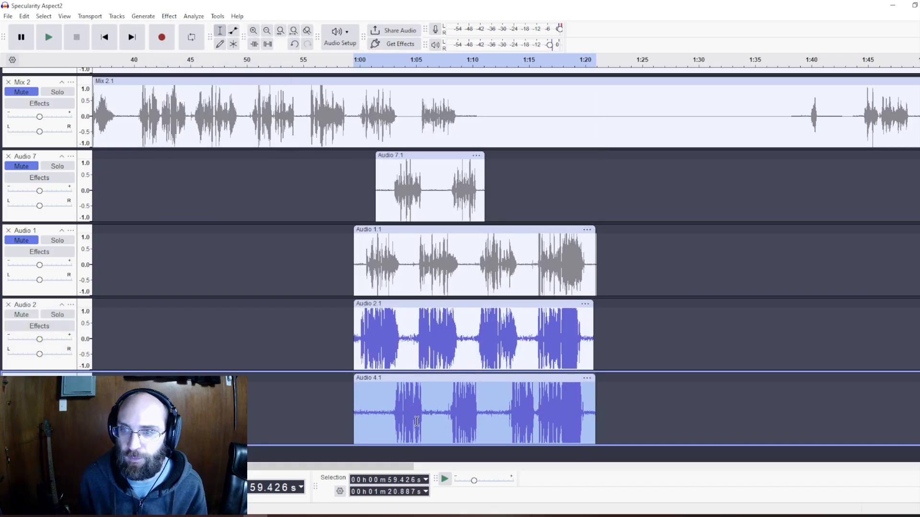
# Silence the noise at the start of the Audio 2 clip, up to about 1:00.1, before the first phrase.
pyautogui.click(375, 335)
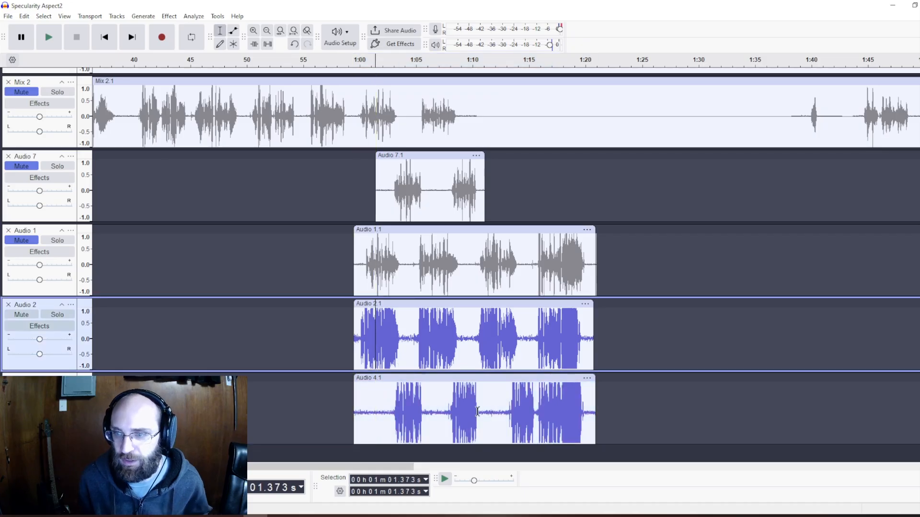
pyautogui.keyDown('ctrl'); pyautogui.scroll(2, 475, 411); pyautogui.keyUp('ctrl')
pyautogui.click(265, 357)
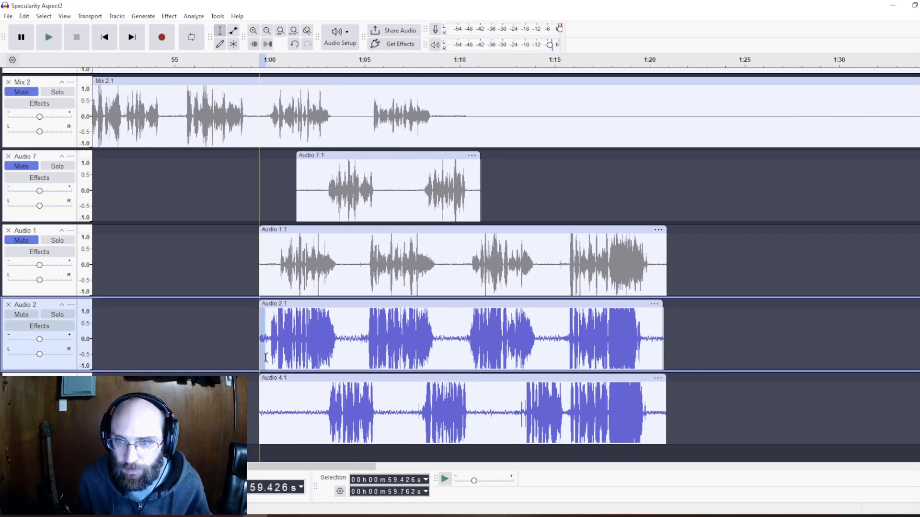
pyautogui.moveTo(268, 360); pyautogui.dragTo(270, 360)
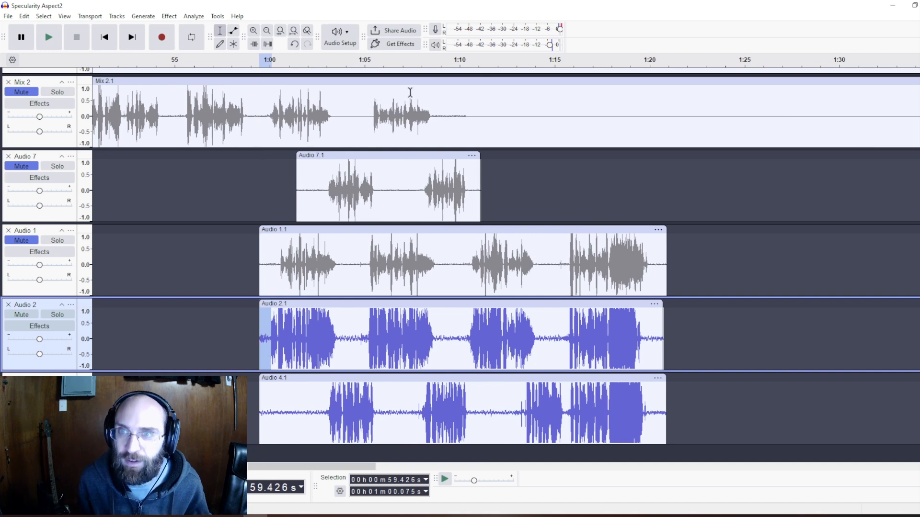
pyautogui.click(266, 47)
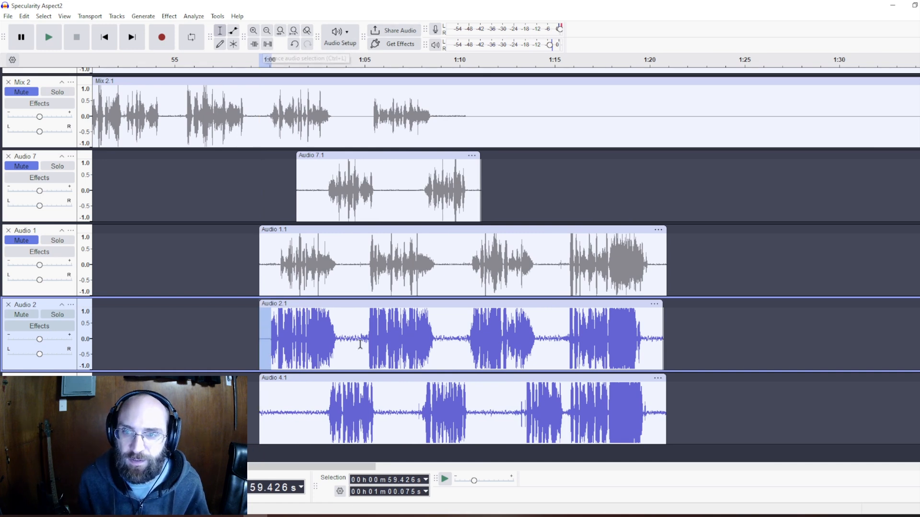
# Silence the three gaps between phrases in the Audio 2 clip, from about 1:03.5, 1:08.7 and 1:14.1, plus the tail after the last phrase.
pyautogui.moveTo(335, 342); pyautogui.dragTo(370, 353)
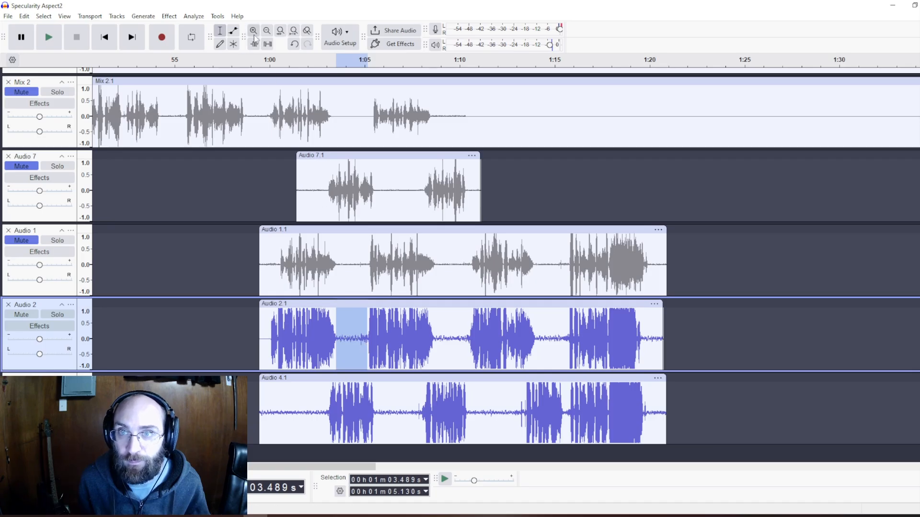
pyautogui.click(267, 44)
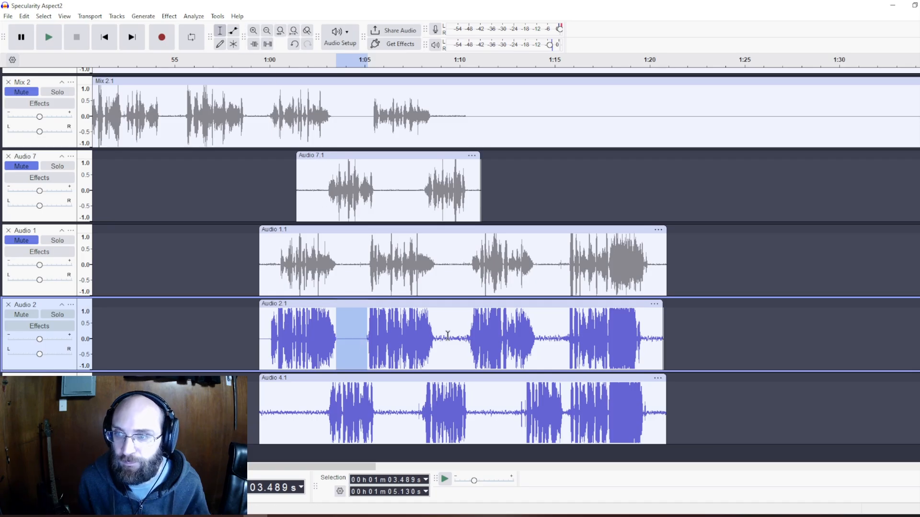
pyautogui.moveTo(434, 341); pyautogui.dragTo(469, 354)
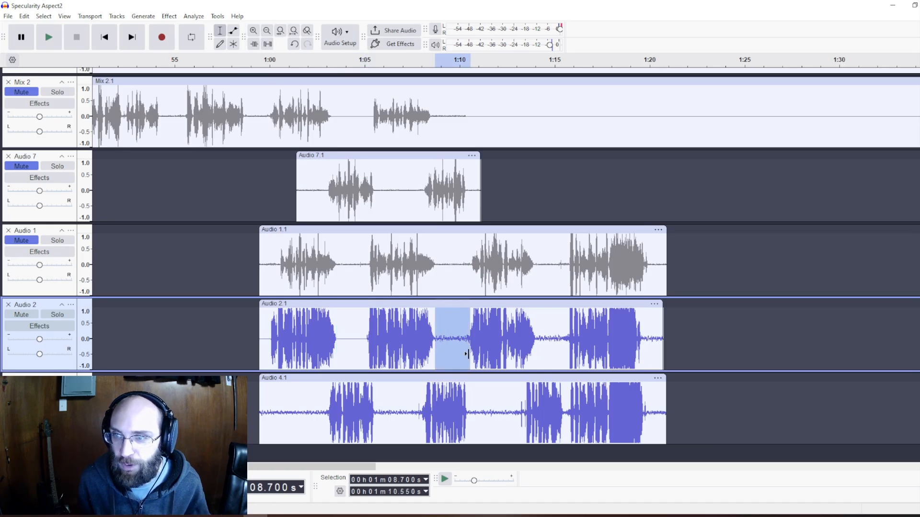
pyautogui.click(267, 44)
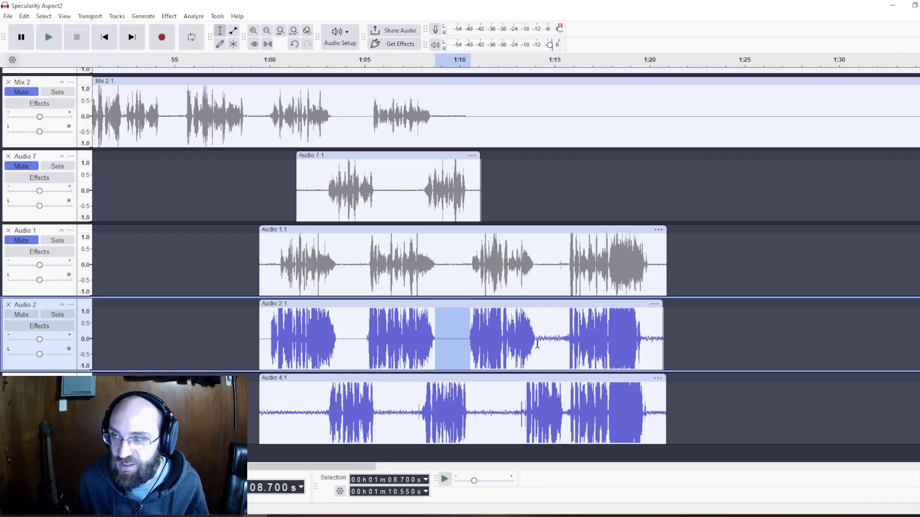
pyautogui.moveTo(537, 345); pyautogui.dragTo(570, 352)
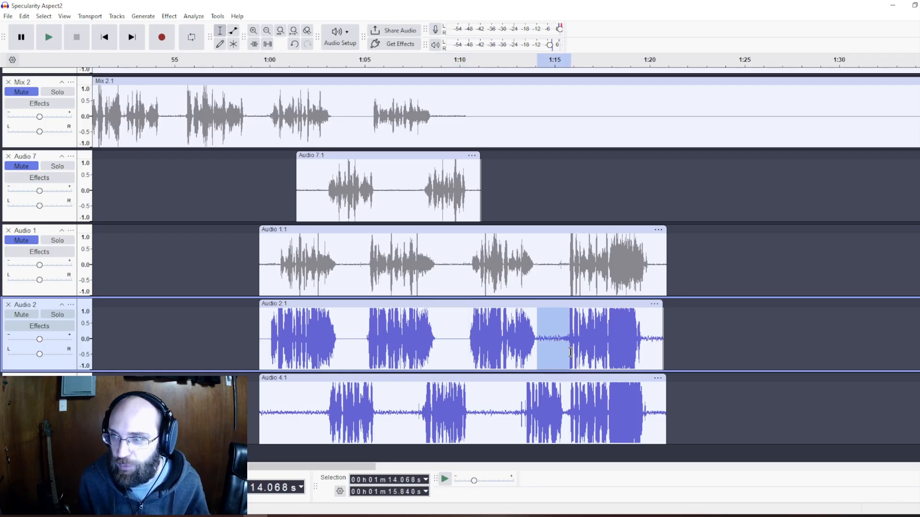
pyautogui.click(267, 45)
pyautogui.moveTo(673, 348); pyautogui.dragTo(641, 355)
pyautogui.click(267, 45)
# Silence the start of the Audio 4 clip up to about 1:03.1 without shifting the remaining audio.
pyautogui.moveTo(249, 417); pyautogui.dragTo(329, 419)
pyautogui.press('Delete')
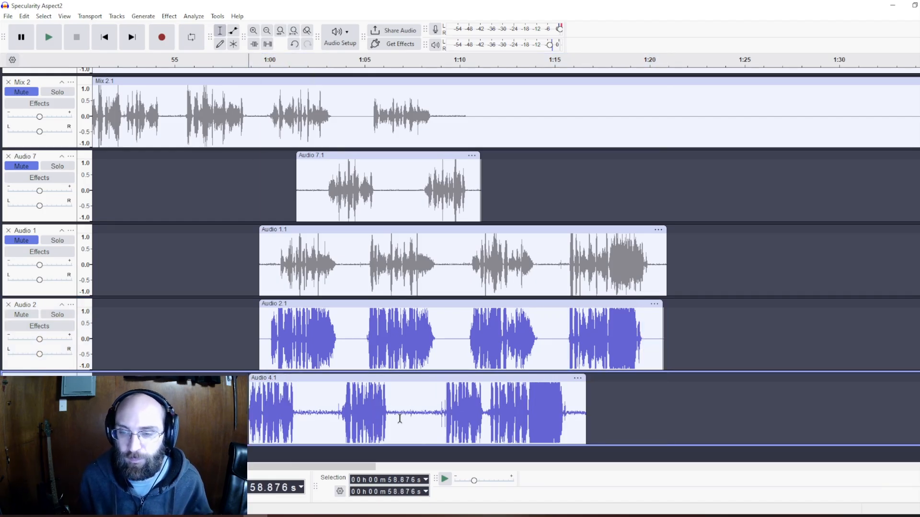
pyautogui.hotkey('ctrl', 'z')
pyautogui.click(267, 44)
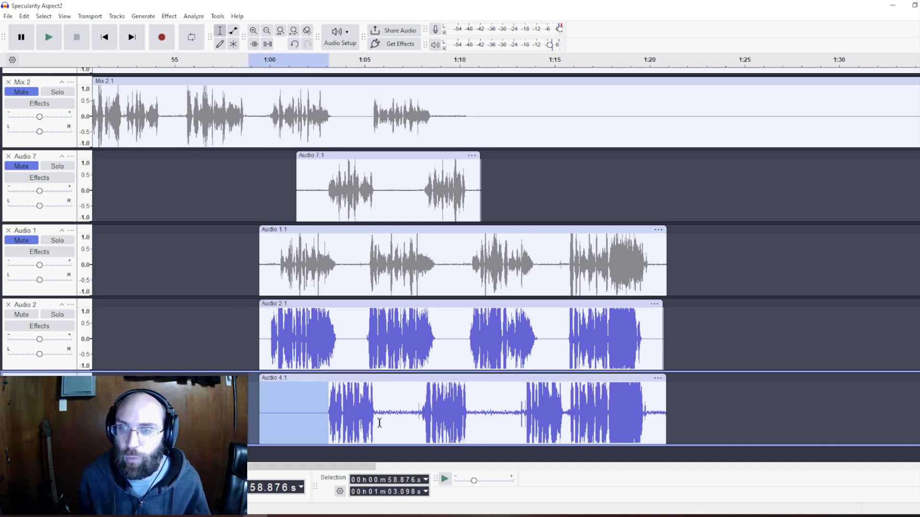
# Silence the Audio 4 gaps at about 1:05.6–1:08.0 and 1:10.3–1:13.4, plus the tail from about 1:19.7.
pyautogui.moveTo(376, 421); pyautogui.dragTo(422, 431)
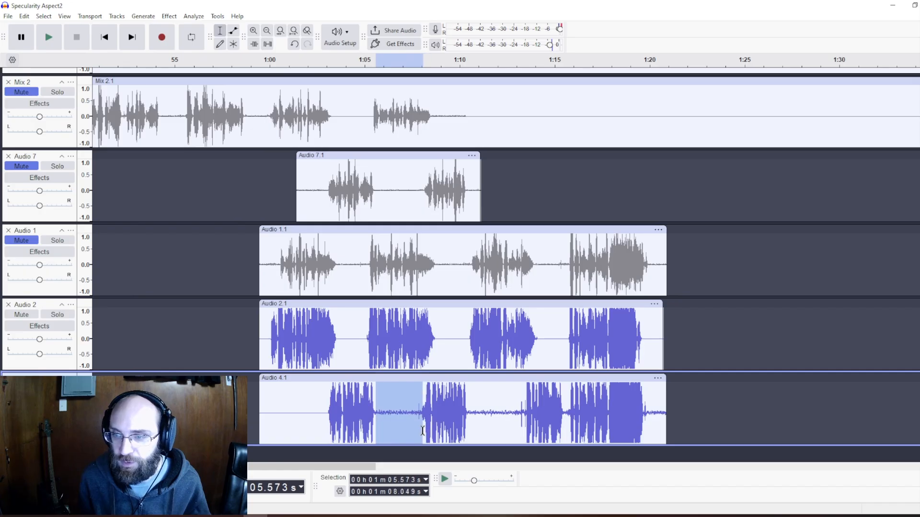
pyautogui.click(267, 44)
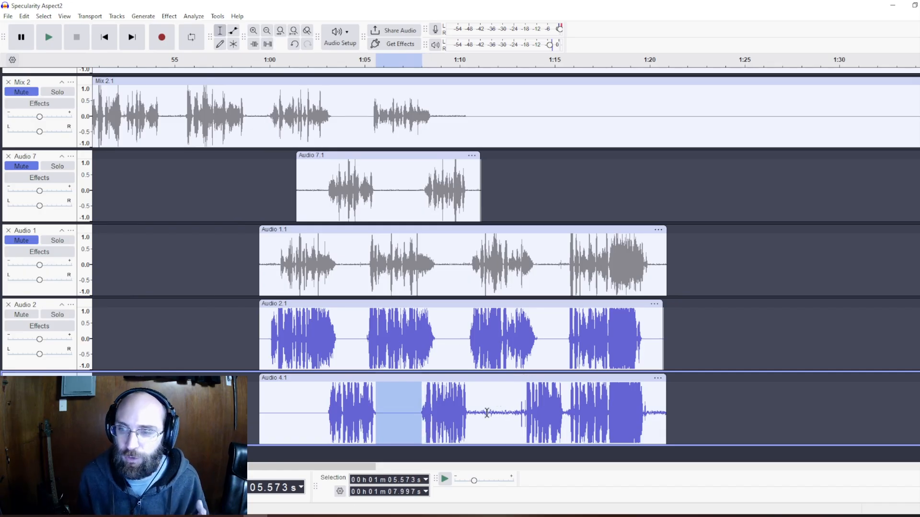
pyautogui.moveTo(469, 416); pyautogui.dragTo(523, 418)
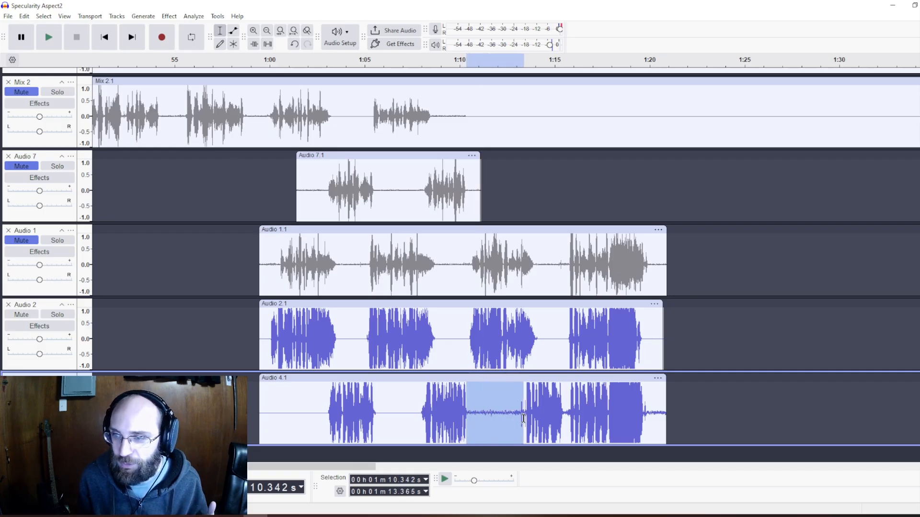
pyautogui.hotkey('ctrl', 'l')
pyautogui.click(566, 415)
pyautogui.moveTo(677, 415); pyautogui.dragTo(644, 428)
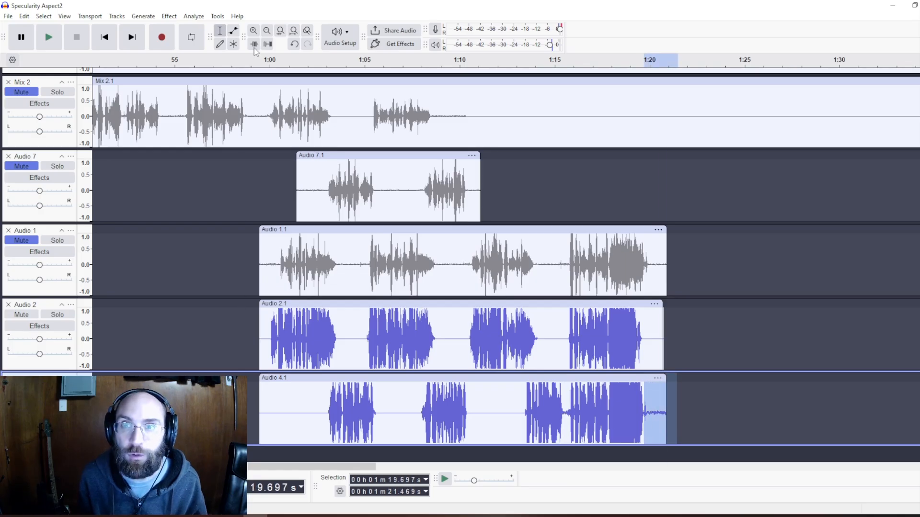
pyautogui.hotkey('ctrl', 'l')
# Apply the MuseFX Simple EQ effect with the Bass Body preset to the whole Audio 2 clip.
pyautogui.click(219, 330)
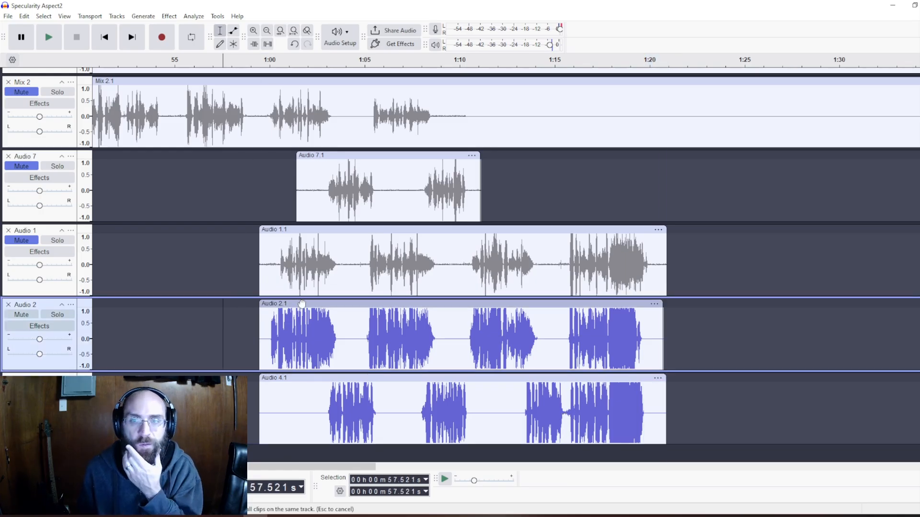
pyautogui.click(302, 304)
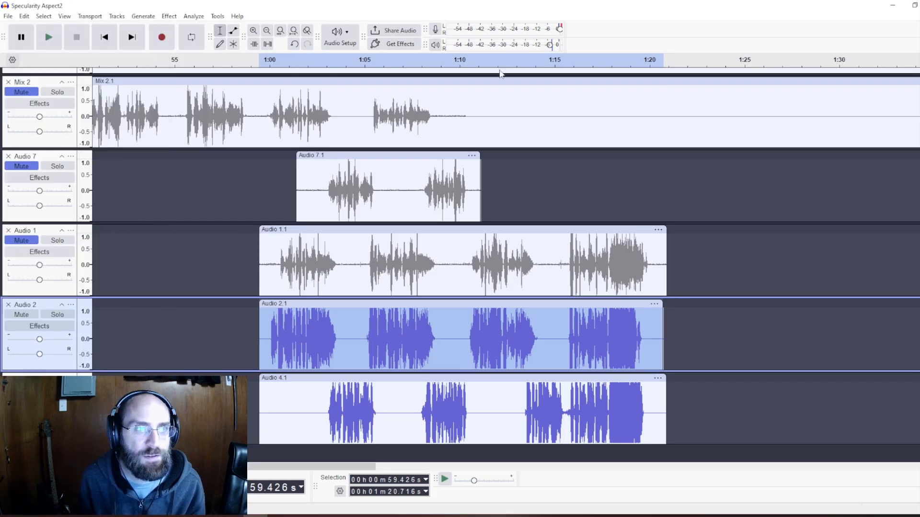
pyautogui.click(169, 16)
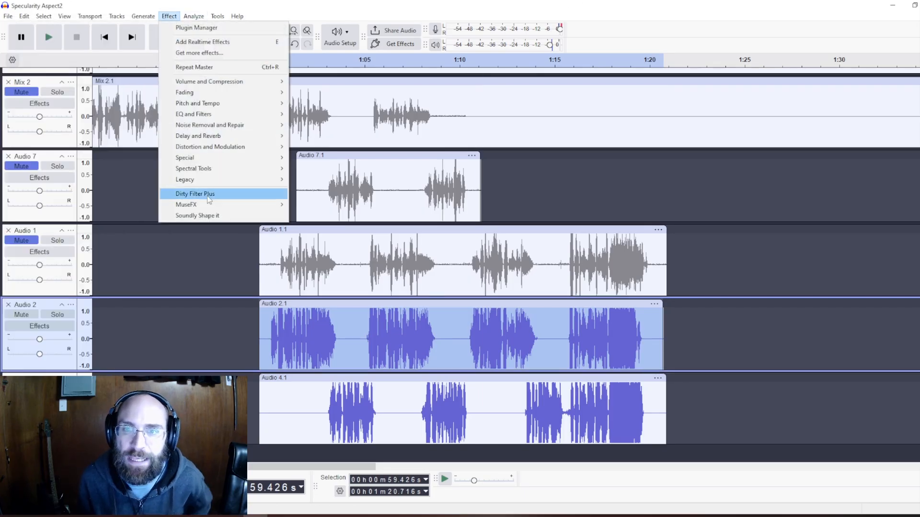
pyautogui.moveTo(206, 204)
pyautogui.click(317, 293)
pyautogui.click(471, 176)
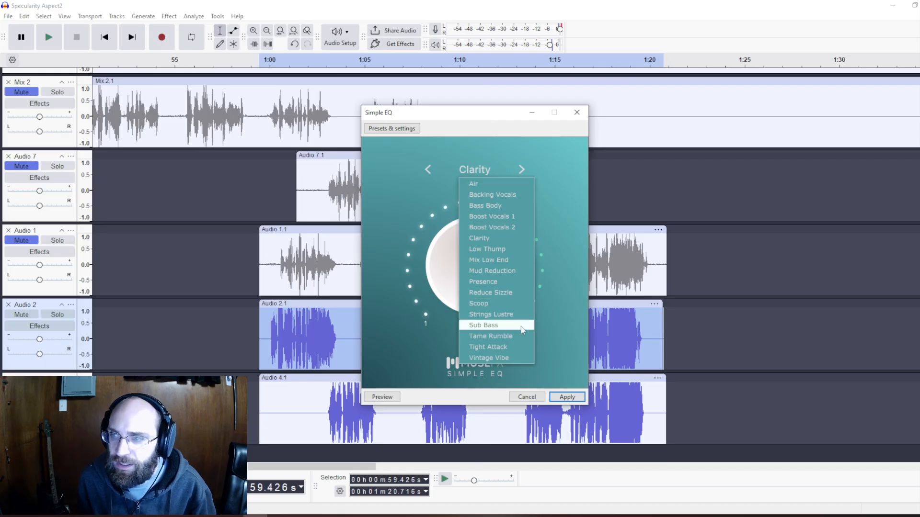
pyautogui.click(498, 207)
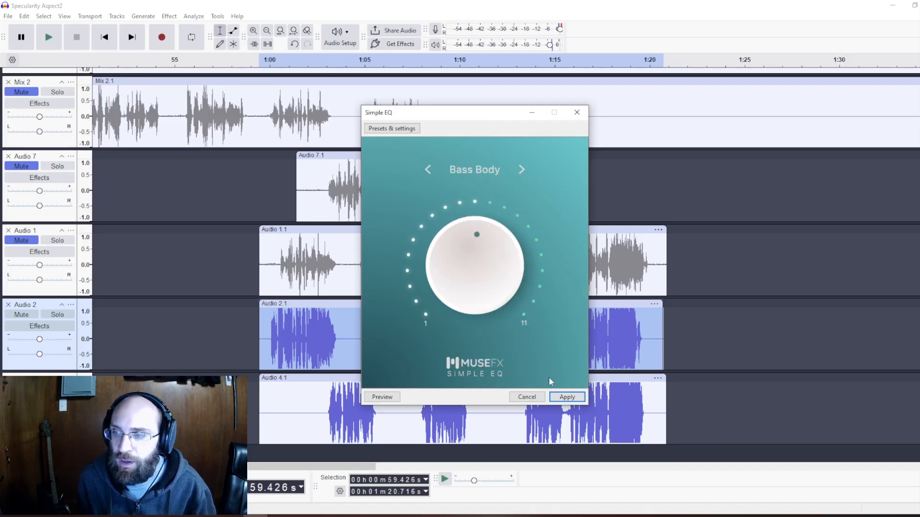
pyautogui.click(566, 397)
# Repeat the Simple EQ effect on the whole Audio 4 clip.
pyautogui.click(396, 376)
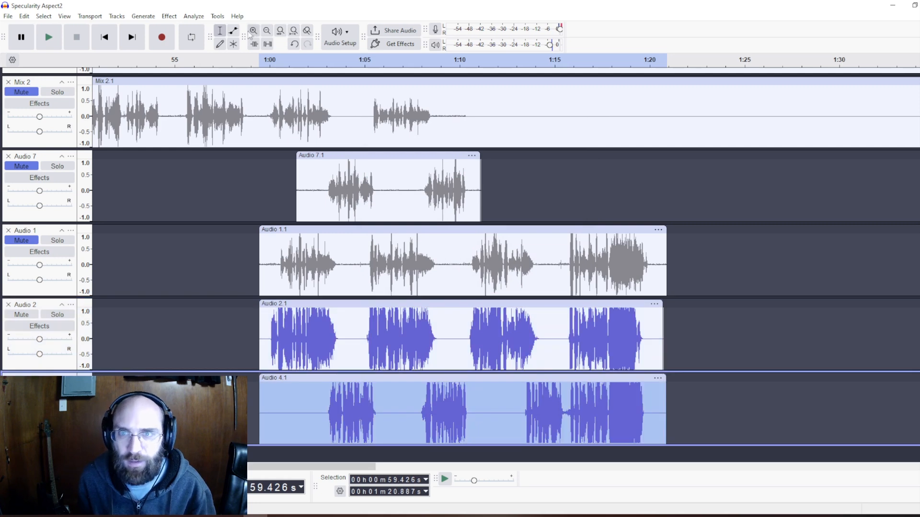
pyautogui.click(172, 18)
pyautogui.click(204, 67)
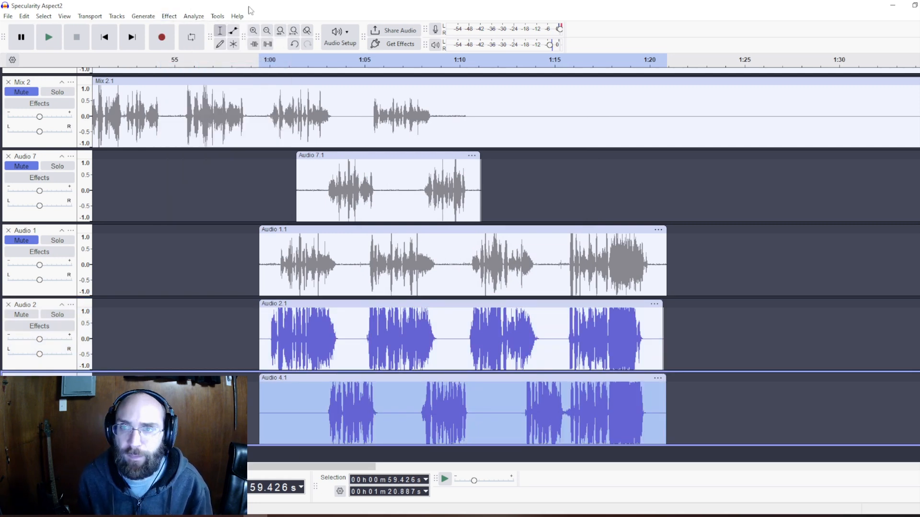
pyautogui.click(169, 16)
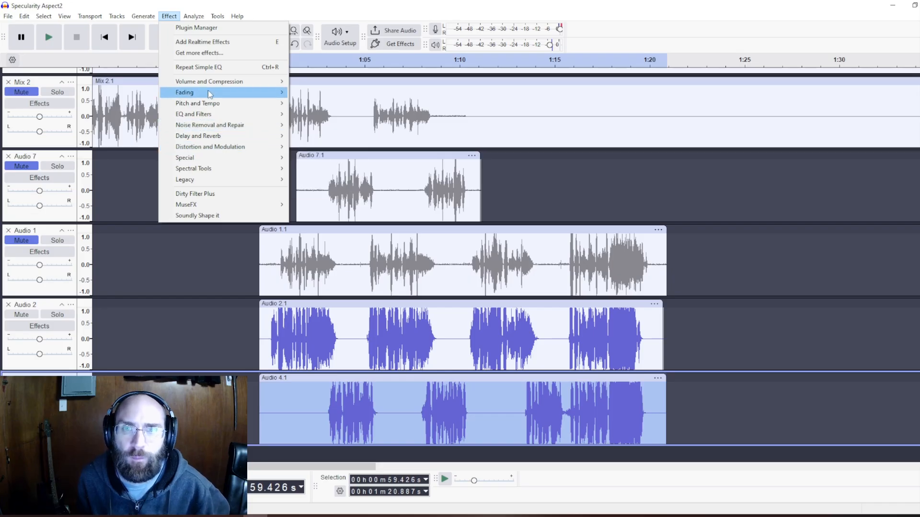
pyautogui.moveTo(209, 92)
pyautogui.click(436, 4)
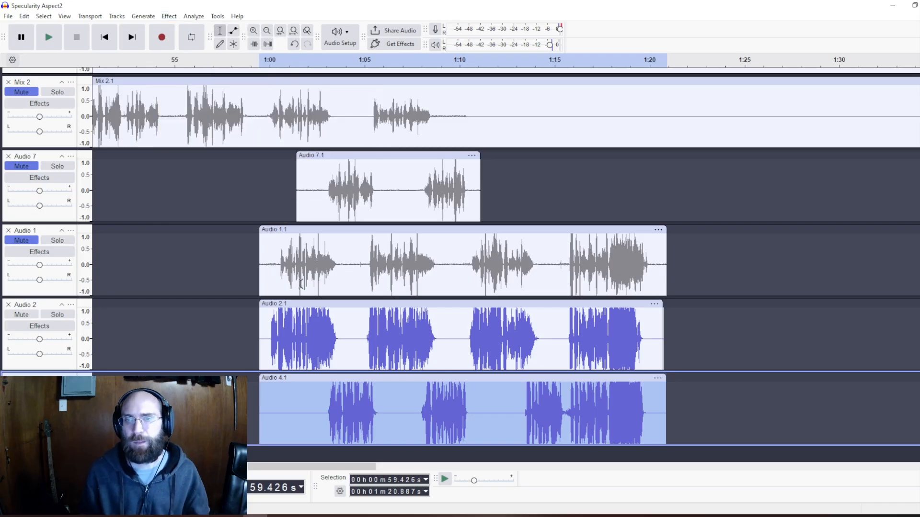
# Play the equalized takes for a few seconds from about 59.9 seconds and select the whole Audio 2 clip.
pyautogui.click(273, 316)
pyautogui.press('space')
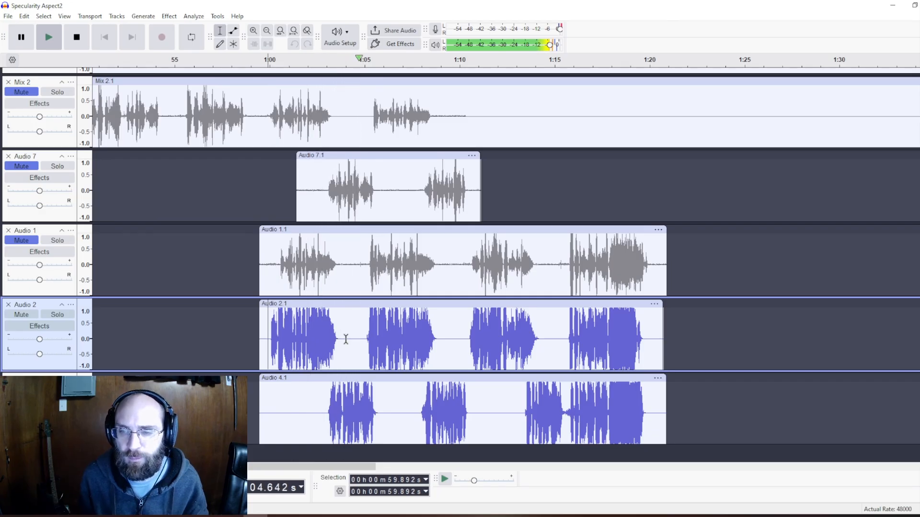
pyautogui.press('space')
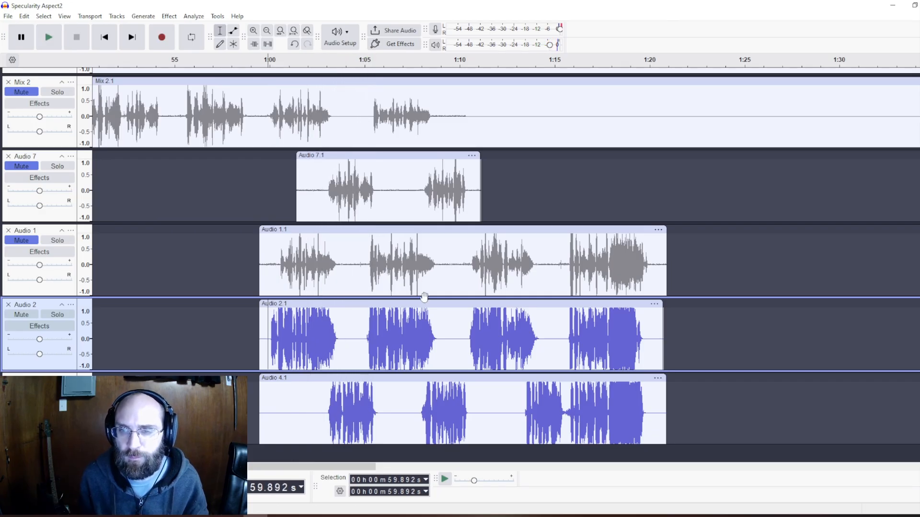
pyautogui.click(327, 305)
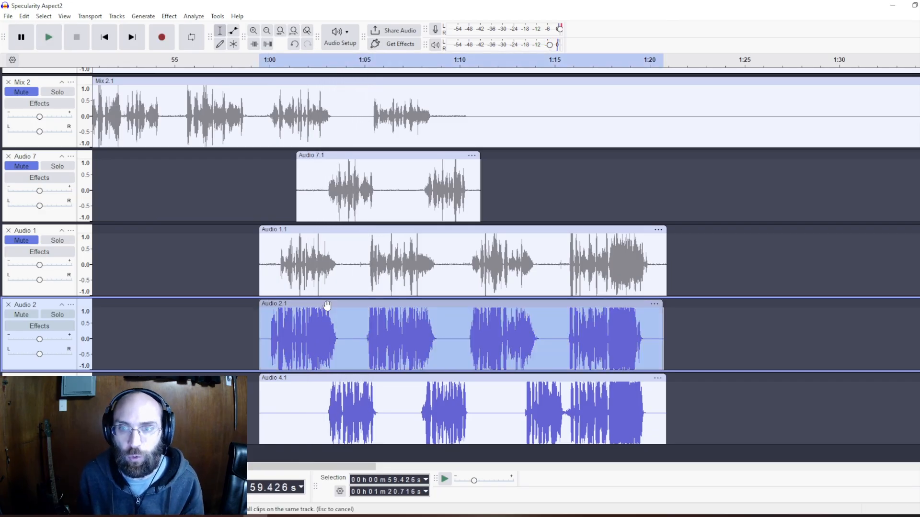
# Apply Reverb to the whole Audio 2 clip using the factory preset with 81% room size, 99 ms pre-delay and 23% reverberance.
pyautogui.click(170, 17)
pyautogui.moveTo(197, 83)
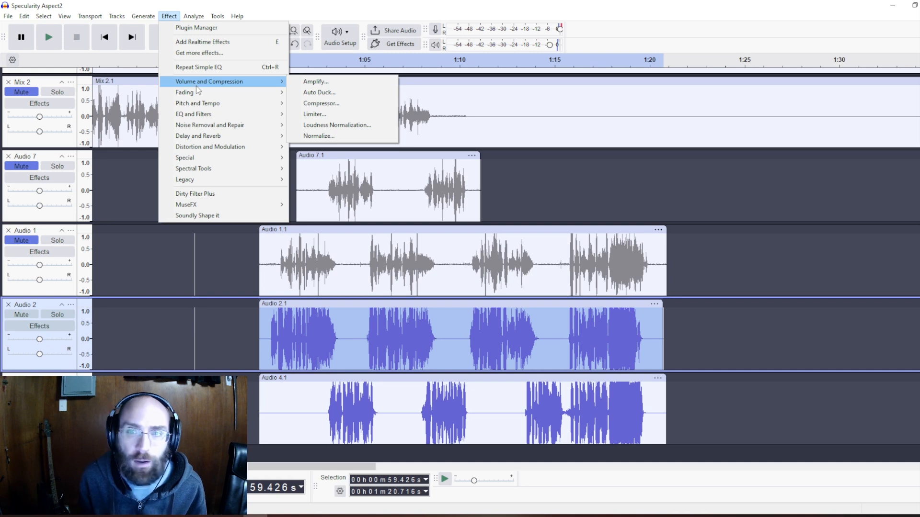
pyautogui.moveTo(222, 137)
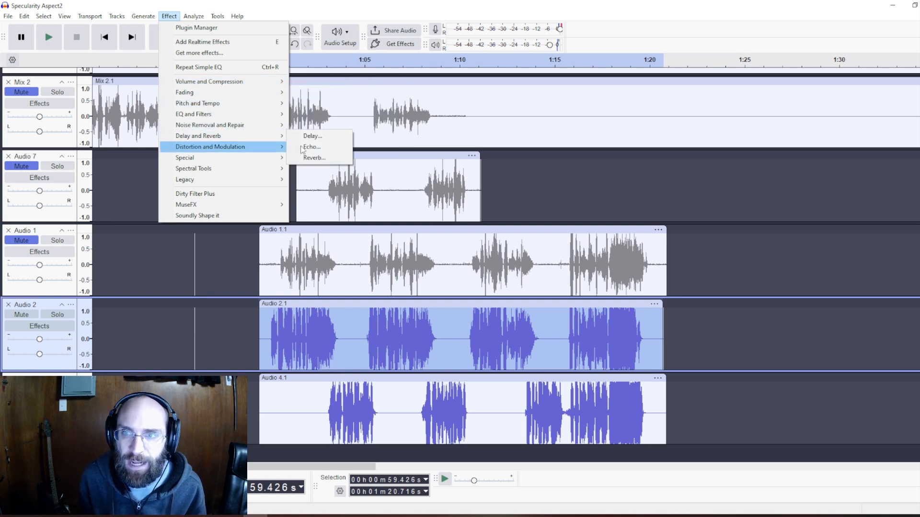
pyautogui.click(311, 159)
pyautogui.click(461, 175)
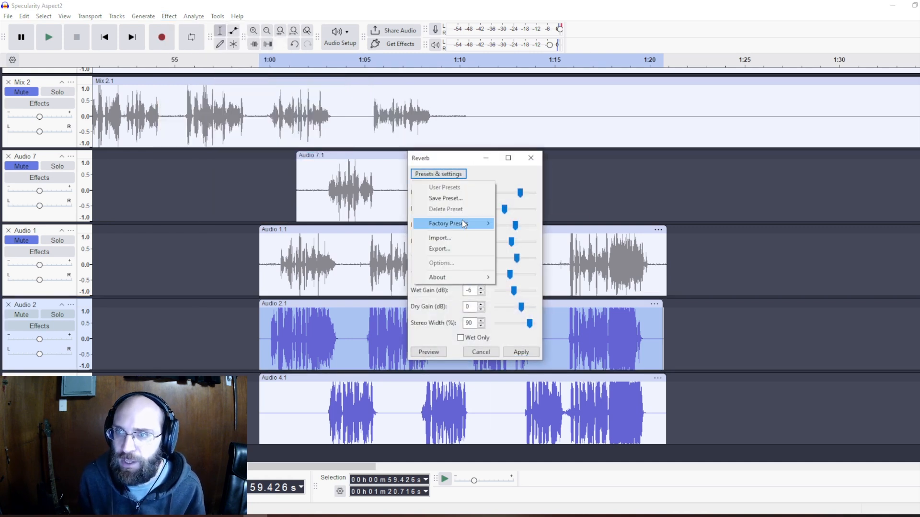
pyautogui.moveTo(484, 222)
pyautogui.click(527, 259)
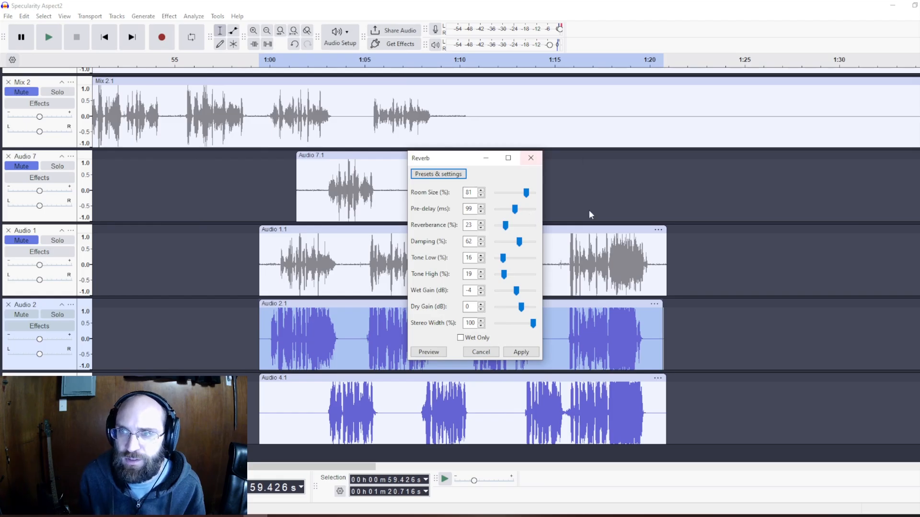
pyautogui.click(523, 352)
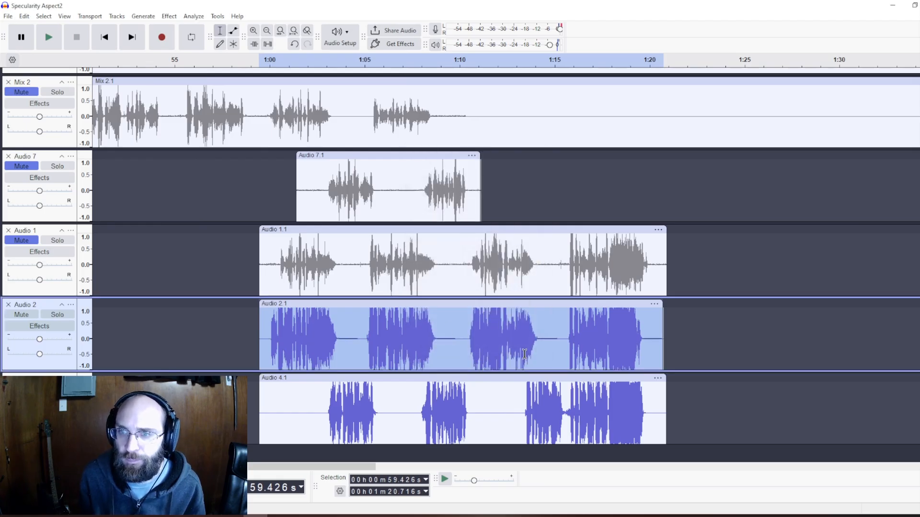
# Repeat the Reverb effect on the whole Audio 4 clip.
pyautogui.click(393, 378)
pyautogui.click(169, 16)
pyautogui.click(200, 68)
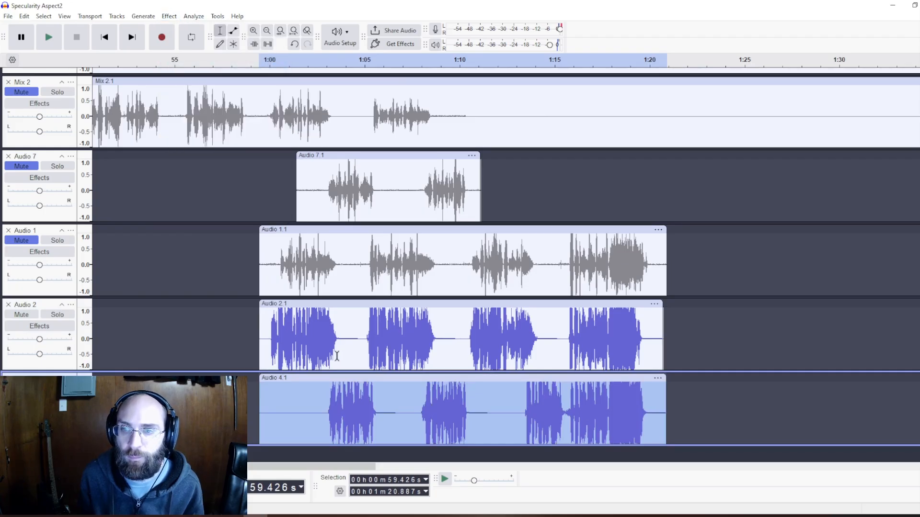
# Play the reverberated takes from about 1:00.2 to check how they sound.
pyautogui.click(274, 330)
pyautogui.press('space')
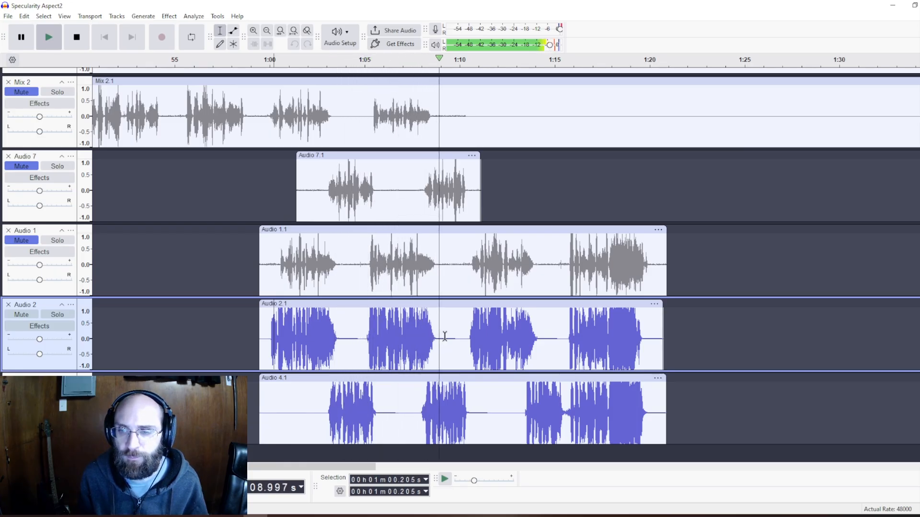
pyautogui.press('space')
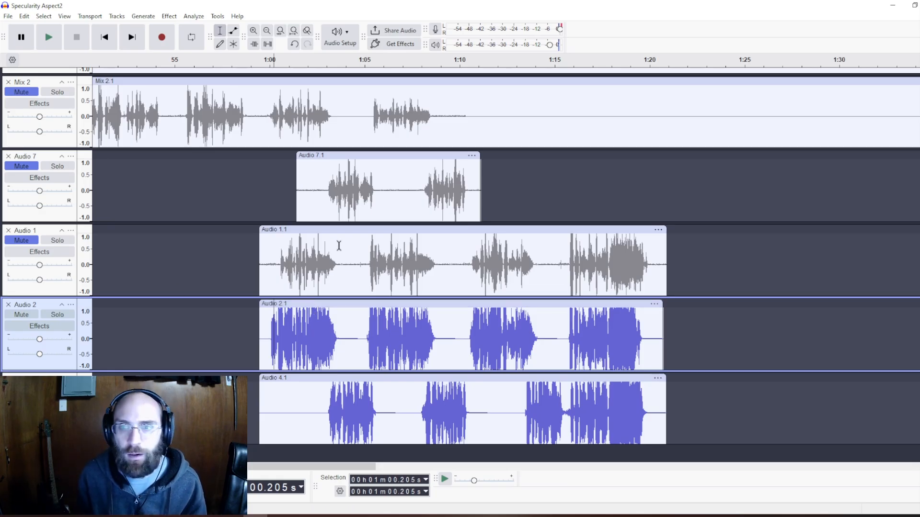
# Apply the Compressor effect with the Modern factory preset to the whole Audio 2 clip.
pyautogui.click(307, 303)
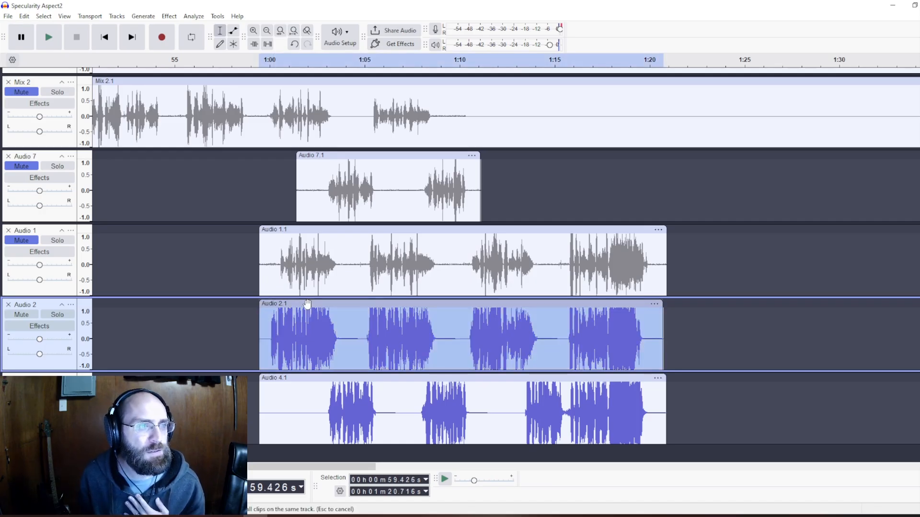
pyautogui.click(169, 16)
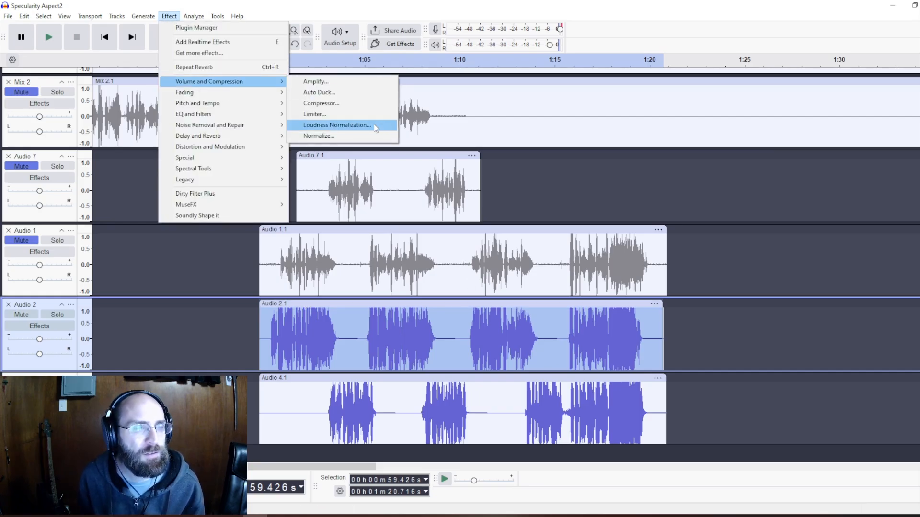
pyautogui.click(345, 103)
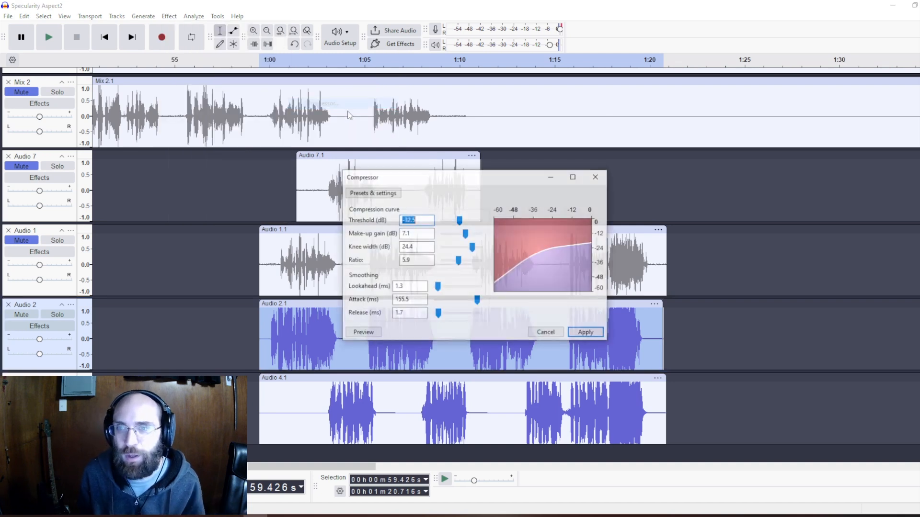
pyautogui.click(376, 192)
pyautogui.moveTo(383, 244)
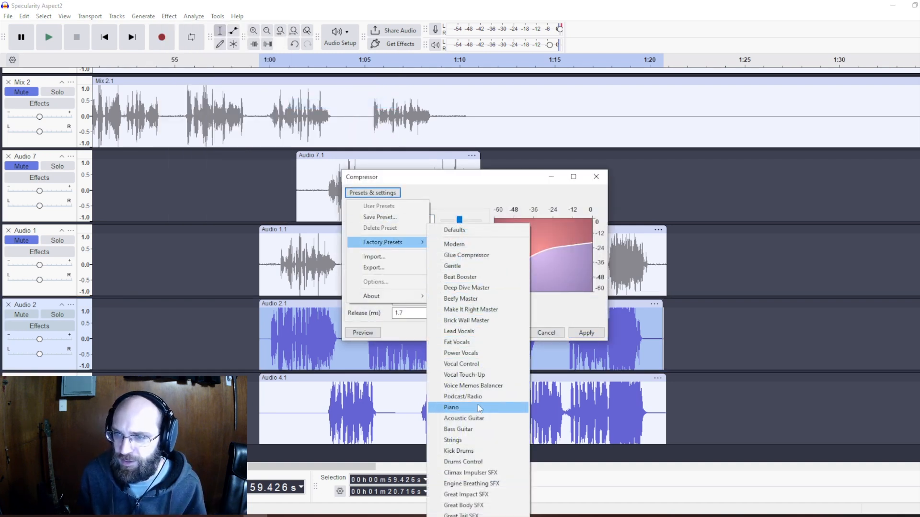
pyautogui.click(455, 244)
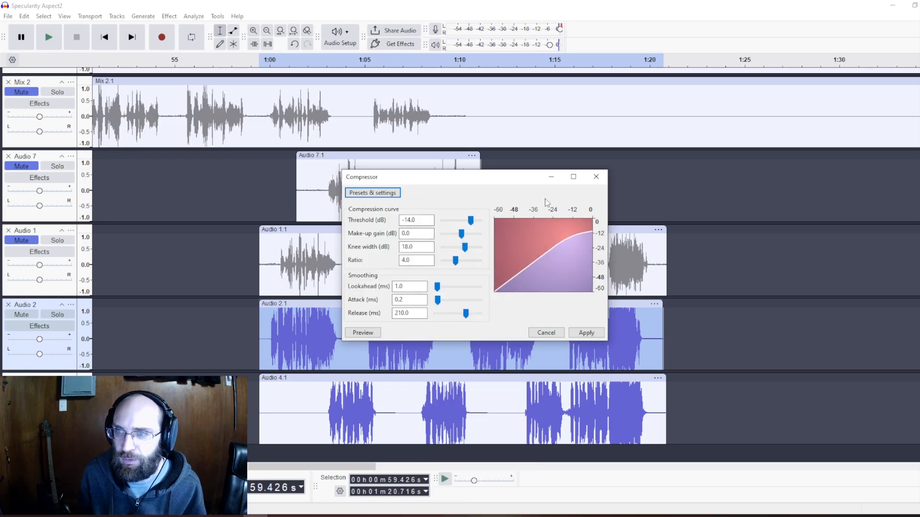
pyautogui.click(572, 333)
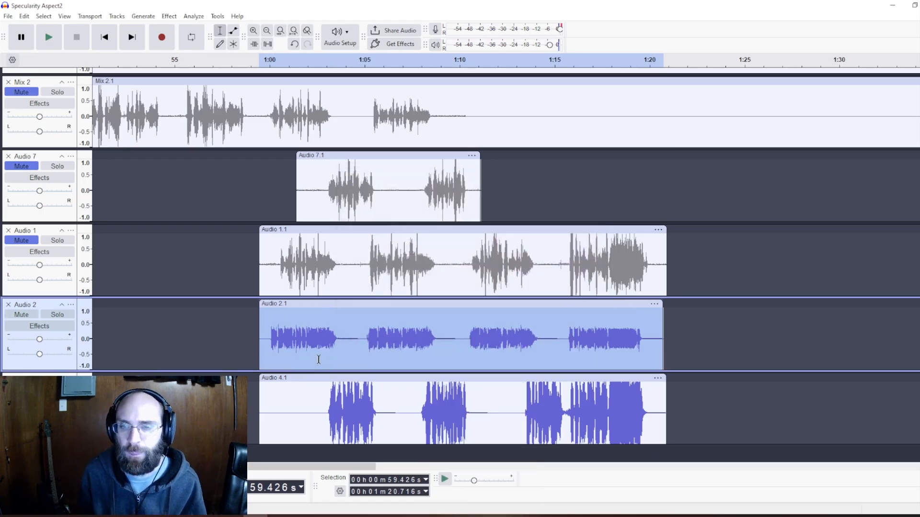
# Repeat the Compressor effect on the whole Audio 4 clip.
pyautogui.click(334, 378)
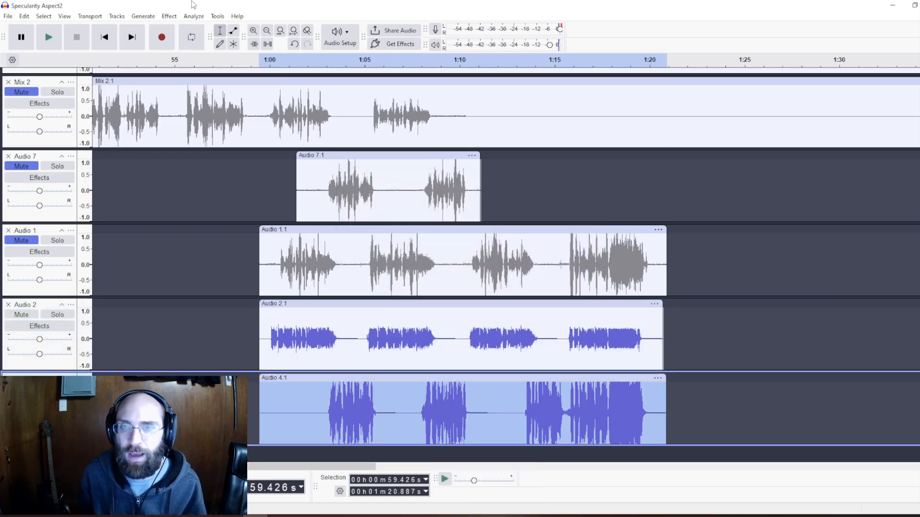
pyautogui.click(170, 16)
pyautogui.click(201, 68)
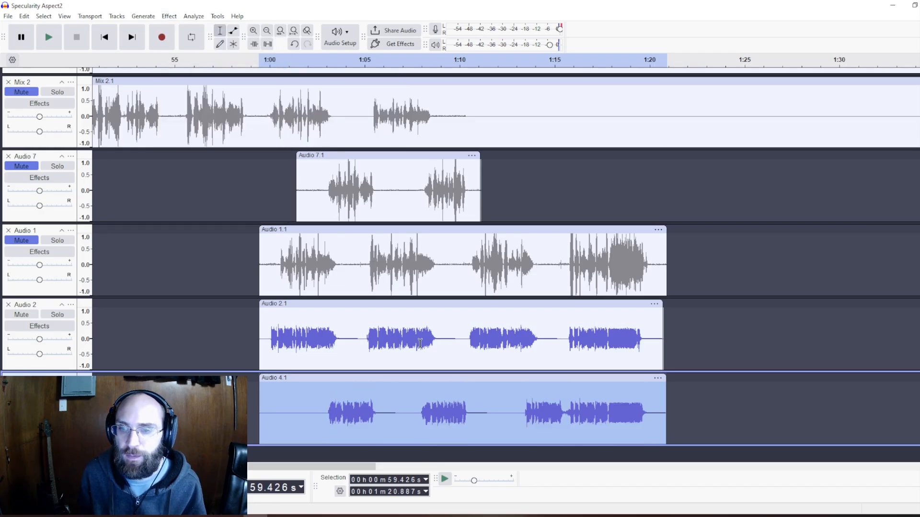
# Play the compressed takes from about 1:00.1 through the last phrase.
pyautogui.click(273, 332)
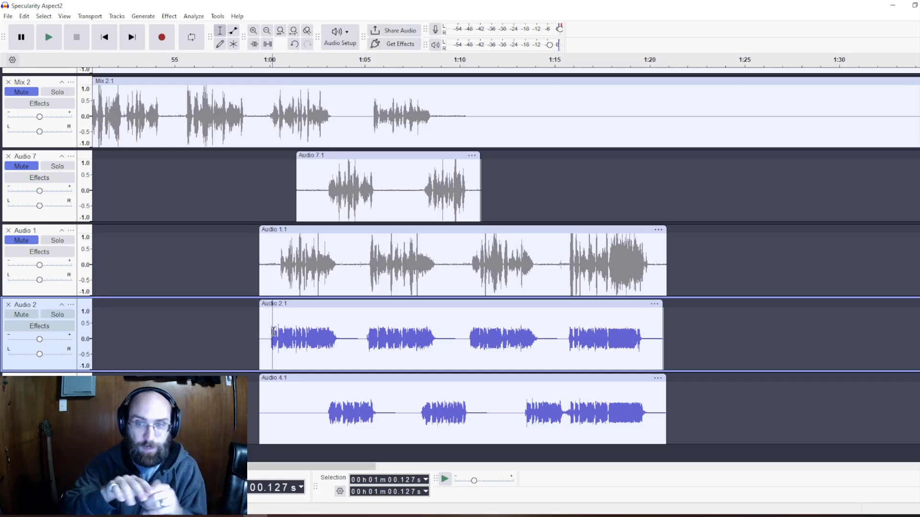
pyautogui.press('space')
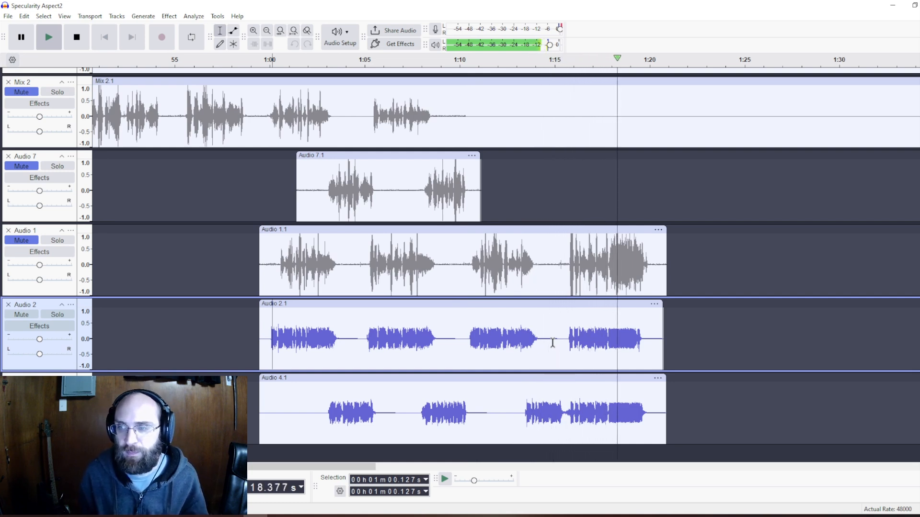
pyautogui.press('space')
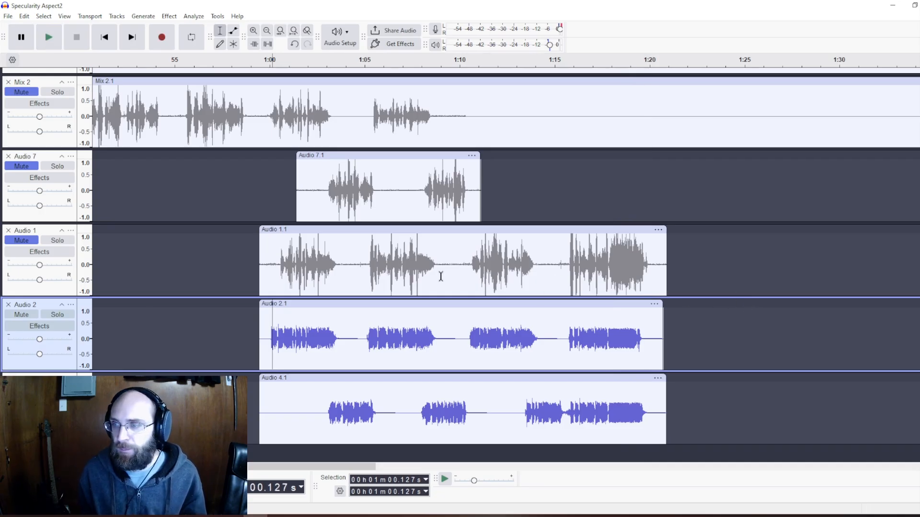
pyautogui.click(232, 516)
pyautogui.click(464, 4)
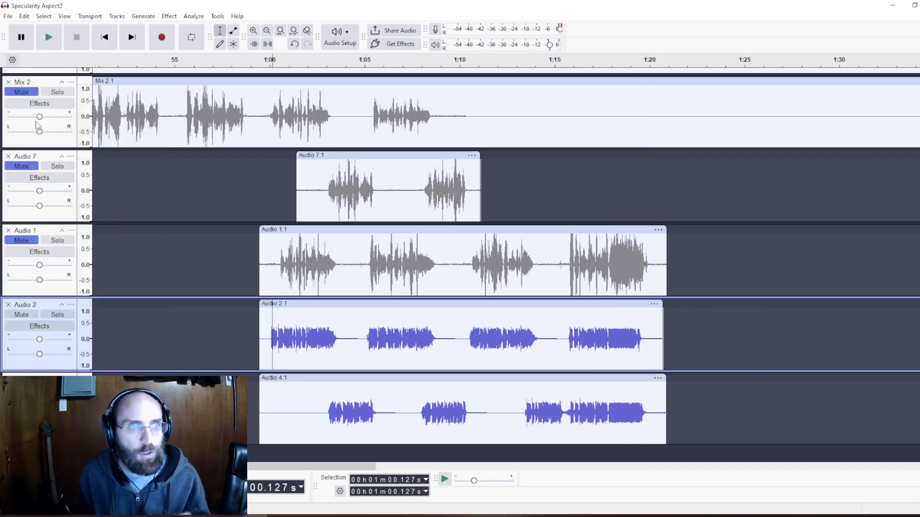
# Apply the MuseFX Master effect with the Lush High-End preset to the whole Audio 2 clip.
pyautogui.click(326, 305)
pyautogui.click(169, 17)
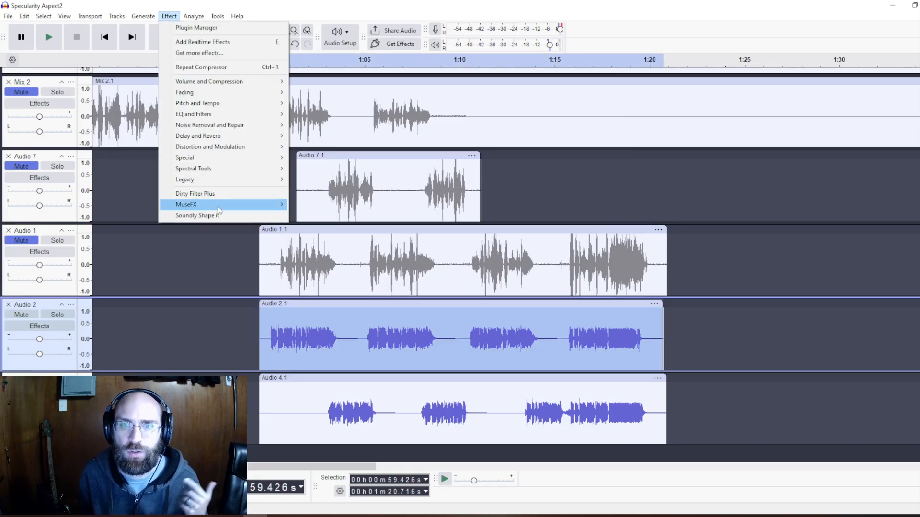
pyautogui.moveTo(218, 209)
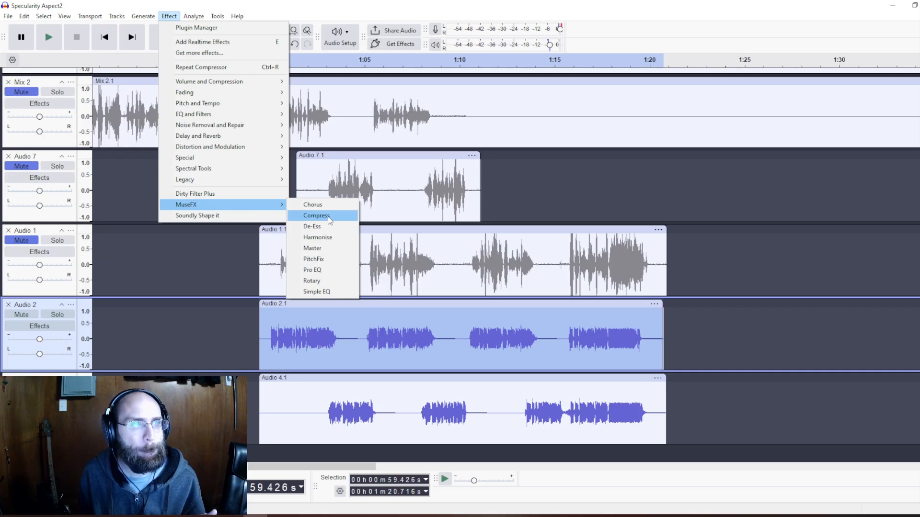
pyautogui.click(312, 248)
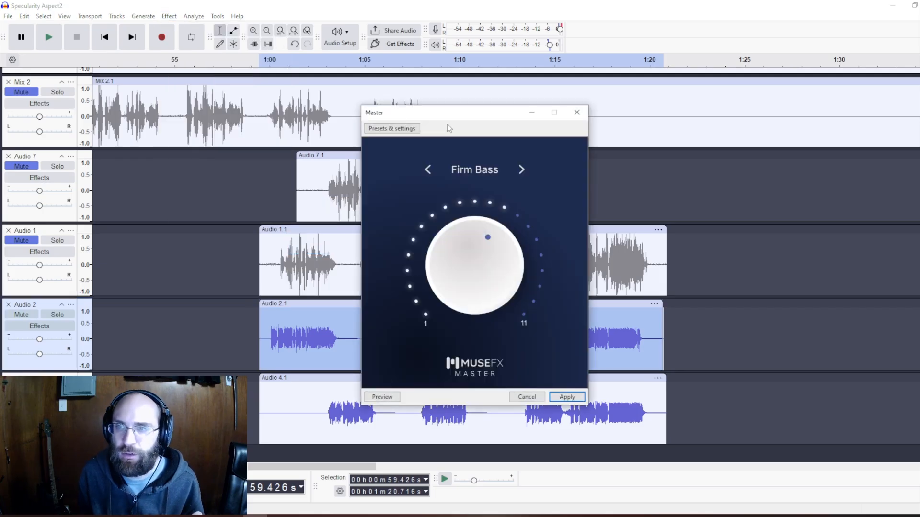
pyautogui.click(461, 171)
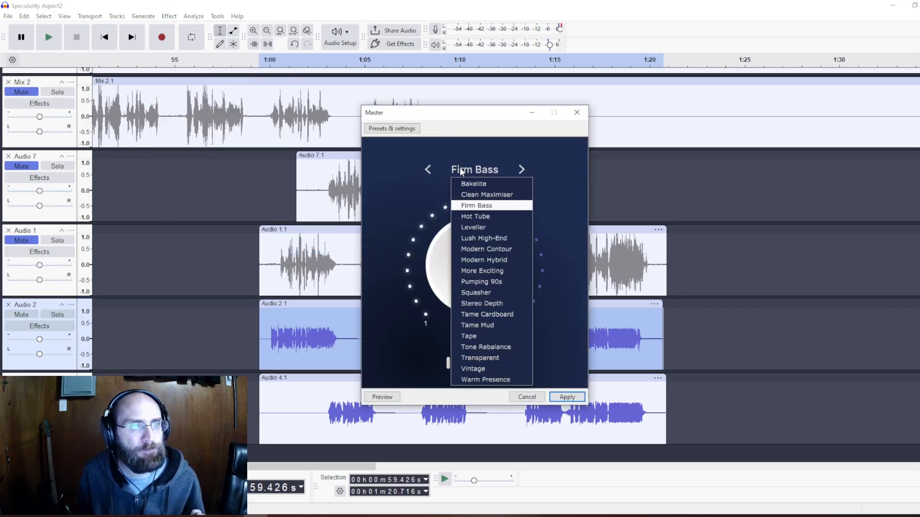
pyautogui.click(498, 239)
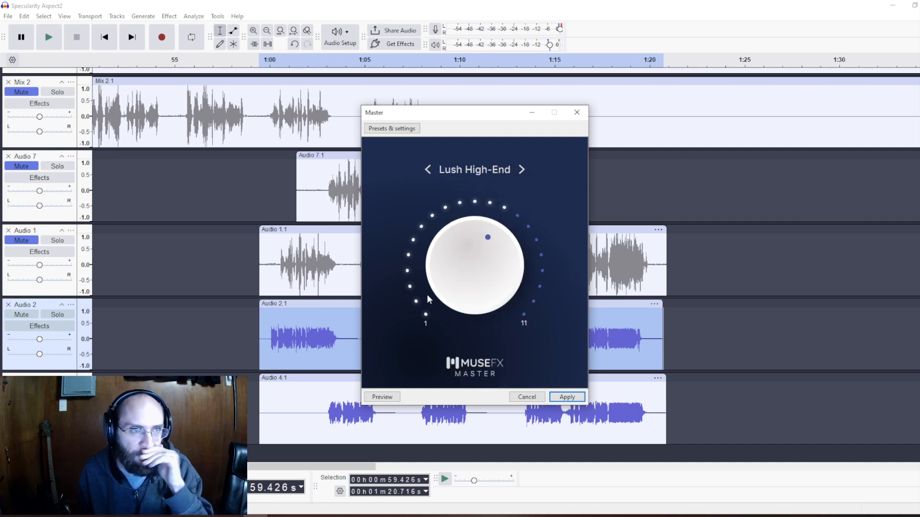
pyautogui.moveTo(482, 274); pyautogui.dragTo(481, 273)
pyautogui.click(567, 397)
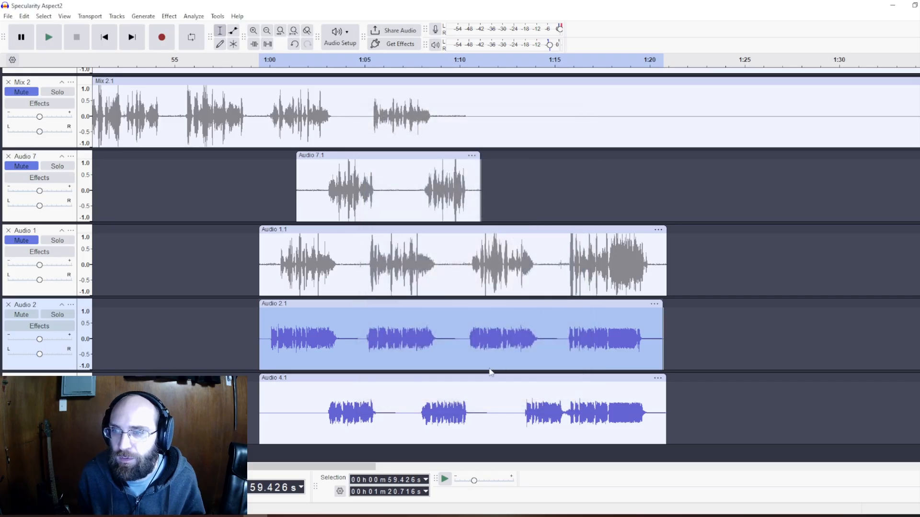
# Repeat the Master effect on the whole Audio 4 clip.
pyautogui.click(304, 378)
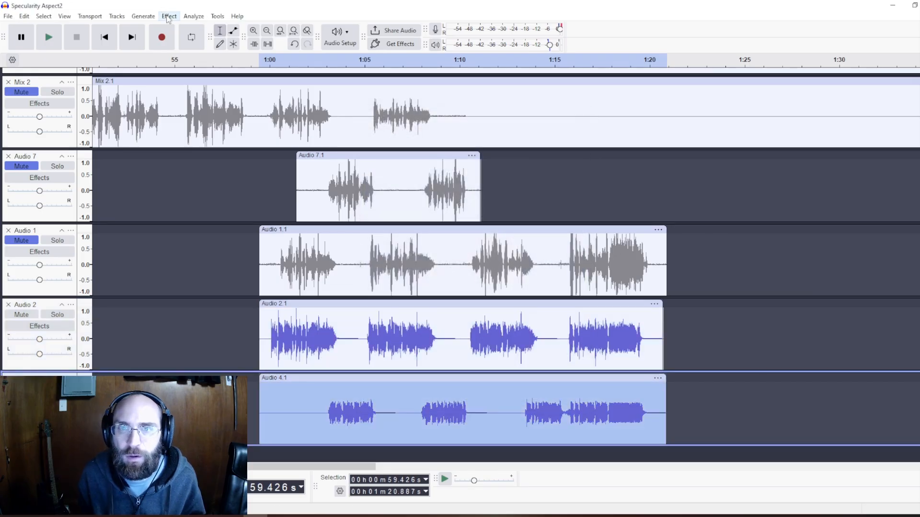
pyautogui.click(169, 16)
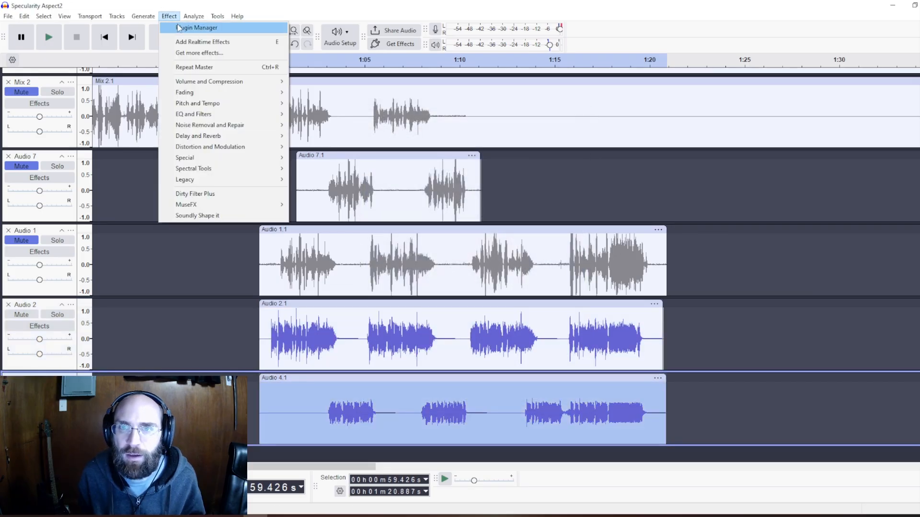
pyautogui.click(211, 68)
# Play the mastered takes from about 1:00.1 to judge the Lush High-End result.
pyautogui.click(271, 335)
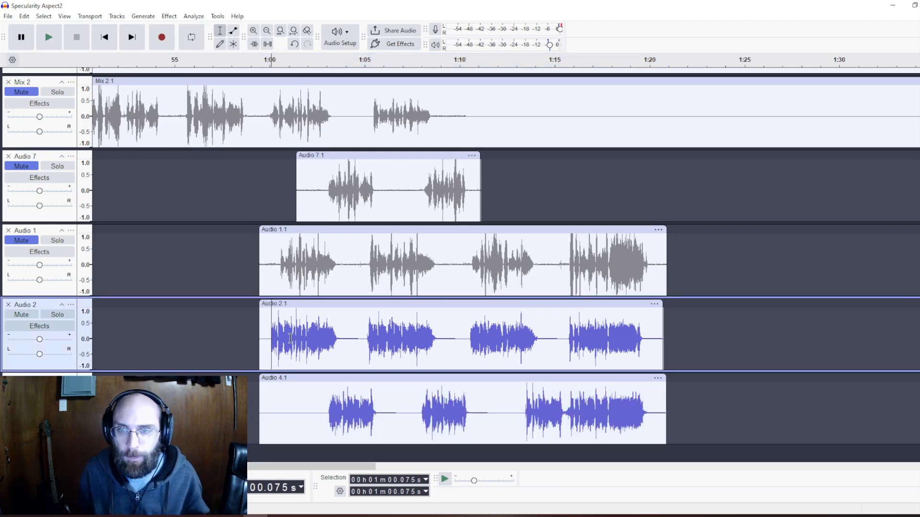
pyautogui.press('space')
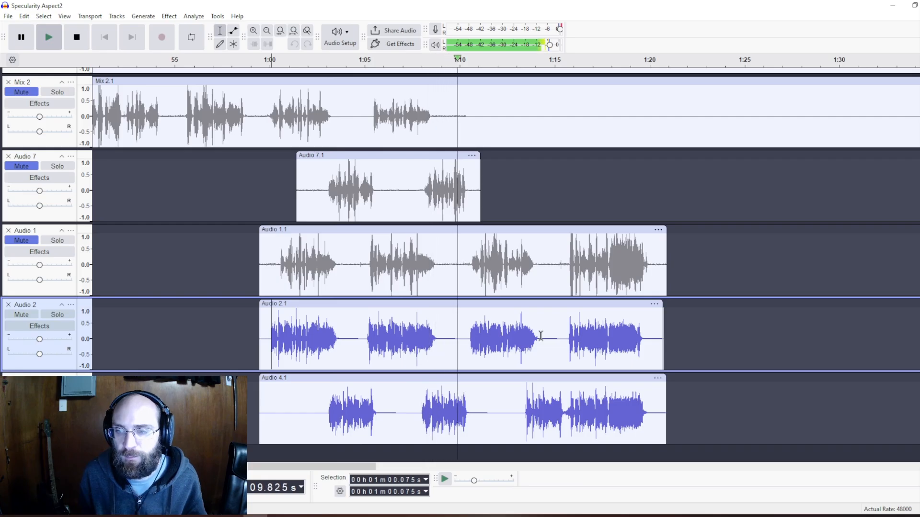
pyautogui.press('space')
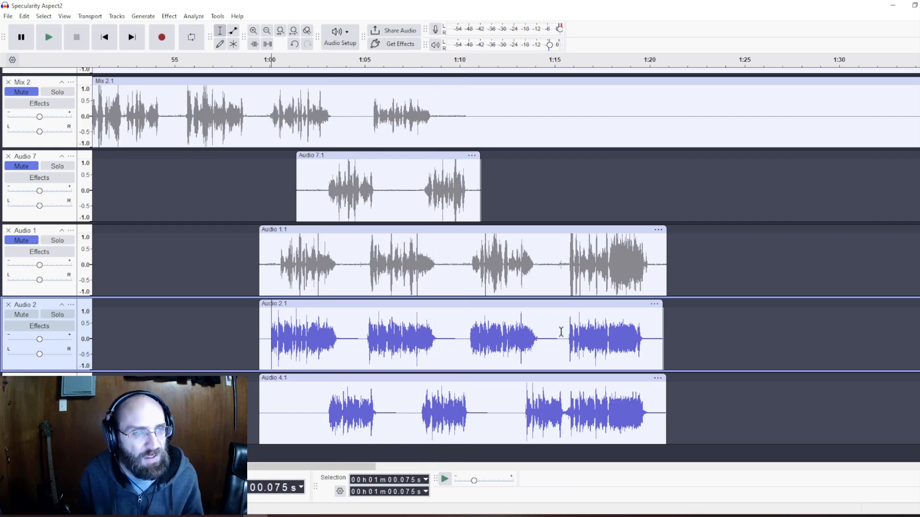
# Undo the Master effect on Audio 4 and Audio 2, and replay the takes from about 1:00.6 to compare.
pyautogui.hotkey('ctrl', 'z')
pyautogui.hotkey('ctrl', 'z')
pyautogui.click(282, 340)
pyautogui.press('space')
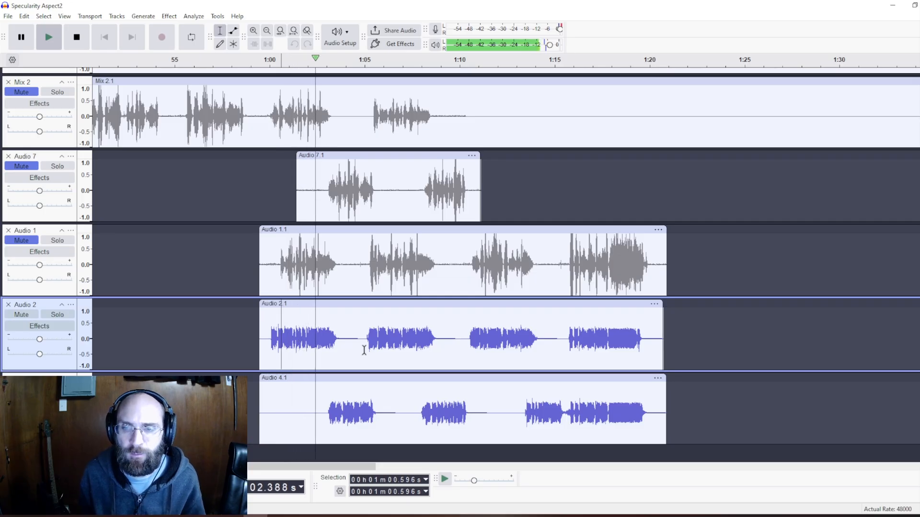
pyautogui.press('space')
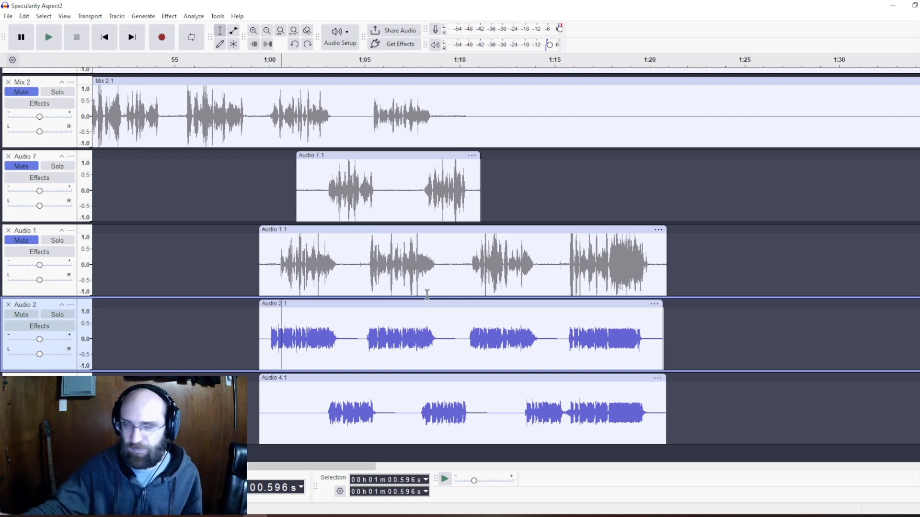
pyautogui.hotkey('alt', 'Tab')
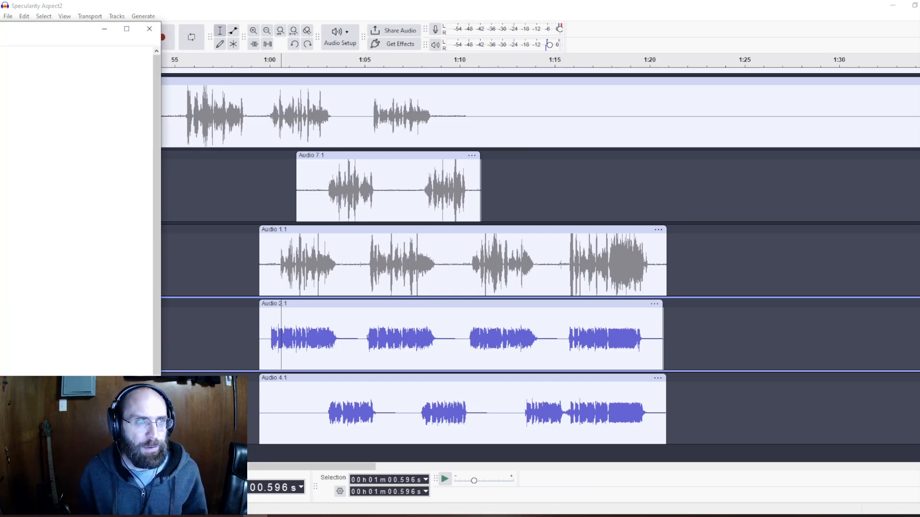
pyautogui.click(446, 4)
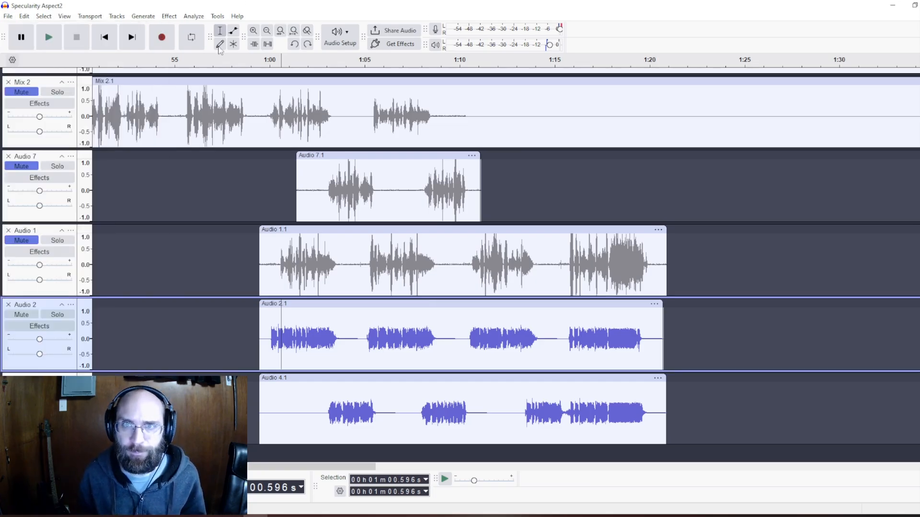
# Preview the MuseFX Compress effect with the Vocal Ride preset on the whole Audio 2 clip and apply it.
pyautogui.click(306, 304)
pyautogui.click(169, 16)
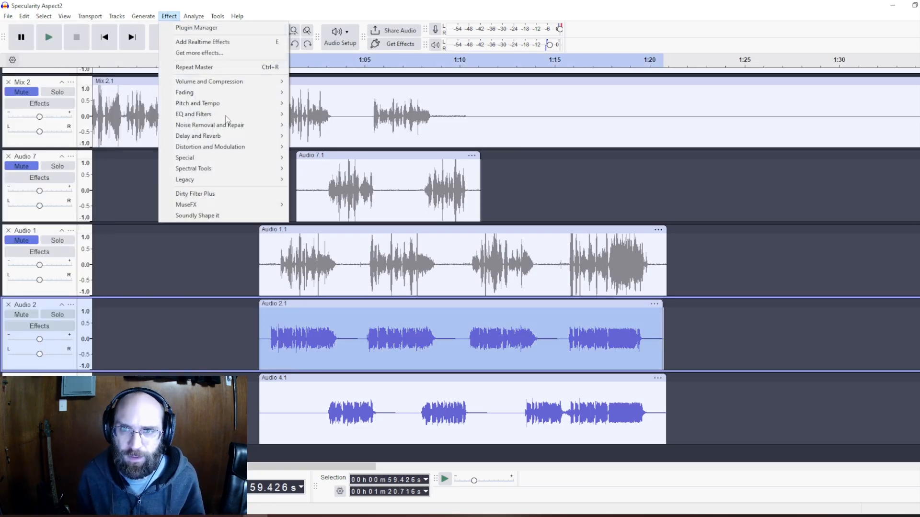
pyautogui.click(318, 215)
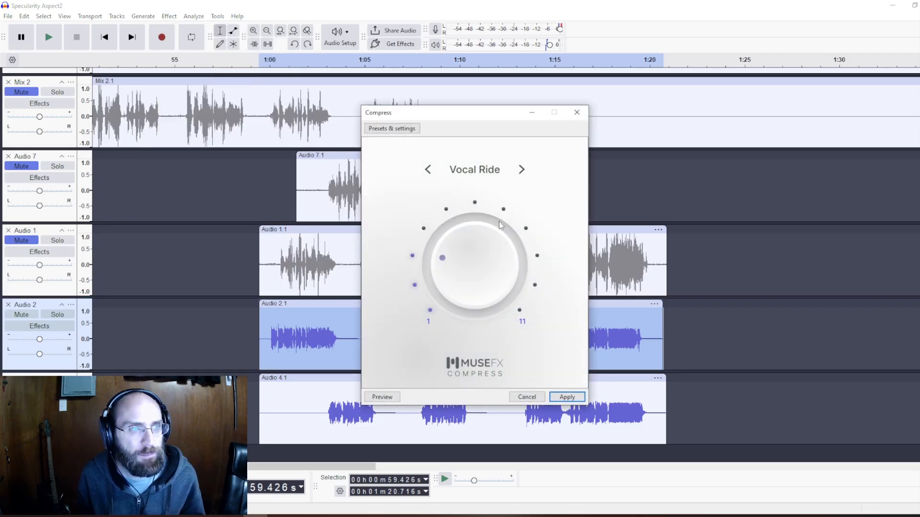
pyautogui.click(392, 398)
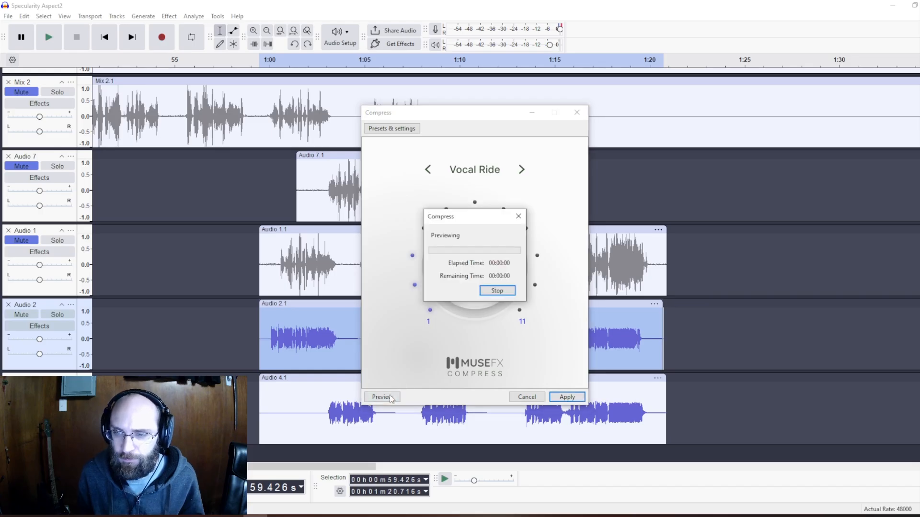
pyautogui.click(507, 293)
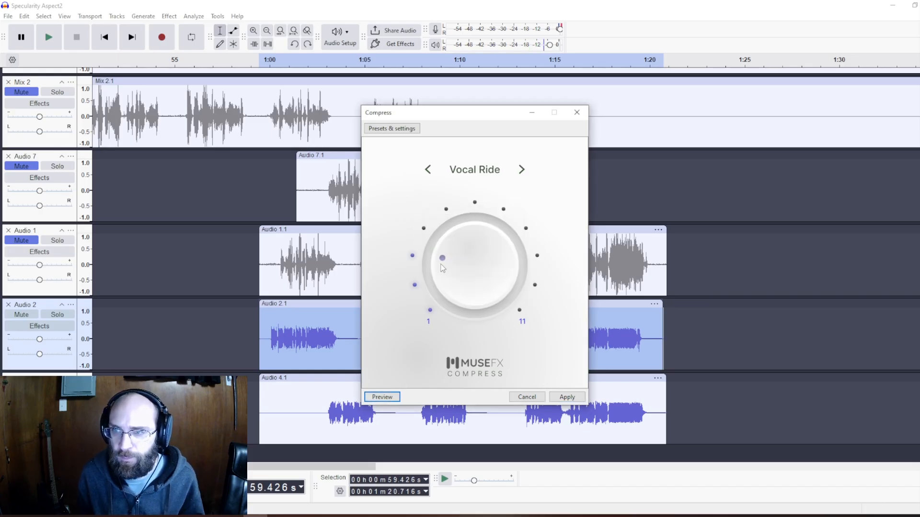
pyautogui.click(570, 397)
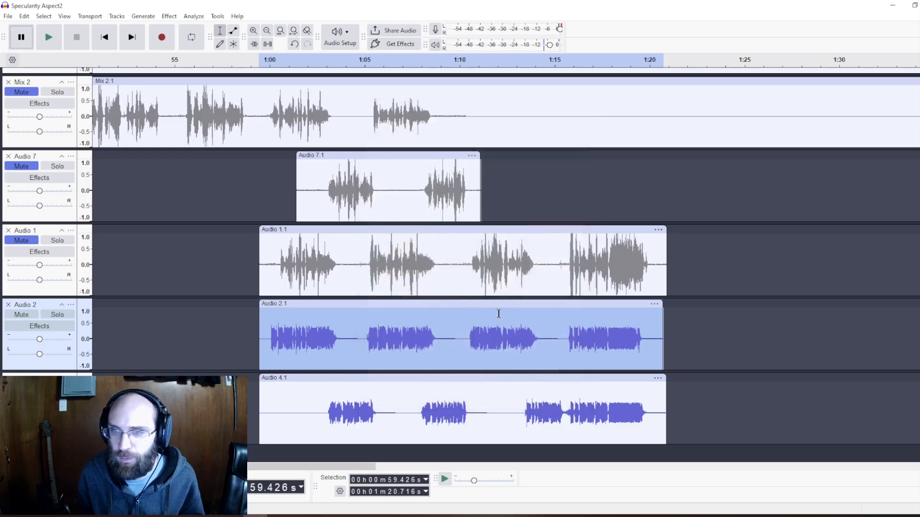
# Repeat the Compress effect on the whole Audio 4 clip.
pyautogui.click(359, 379)
pyautogui.click(169, 17)
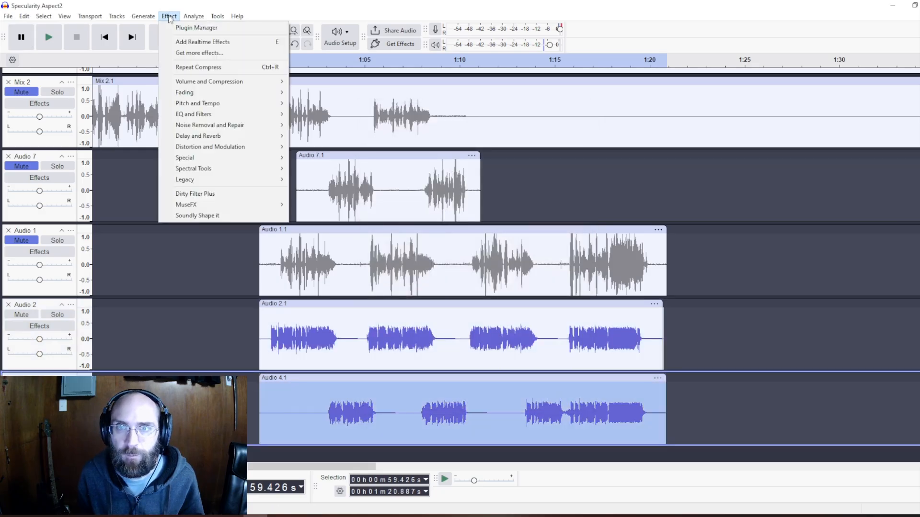
pyautogui.click(206, 67)
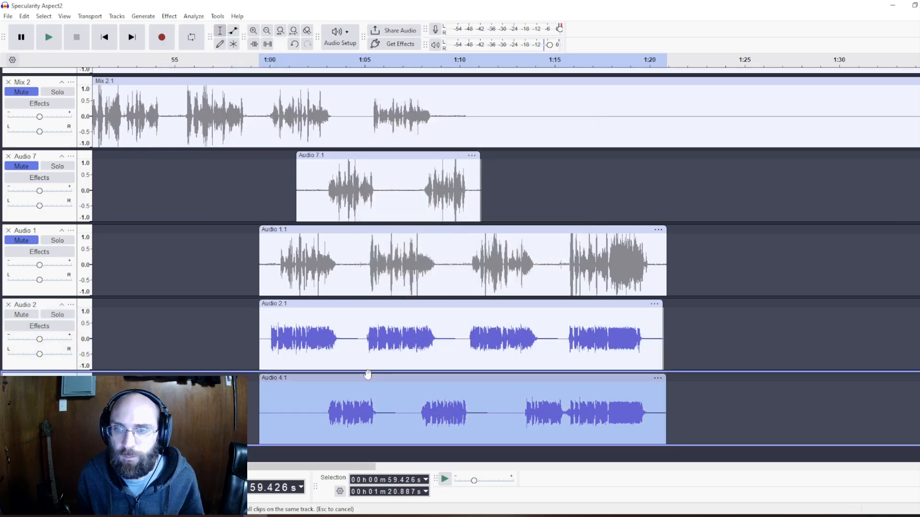
# Play the compressed vocal takes from about 59.9 s to judge the Vocal Ride result.
pyautogui.click(267, 334)
pyautogui.press('space')
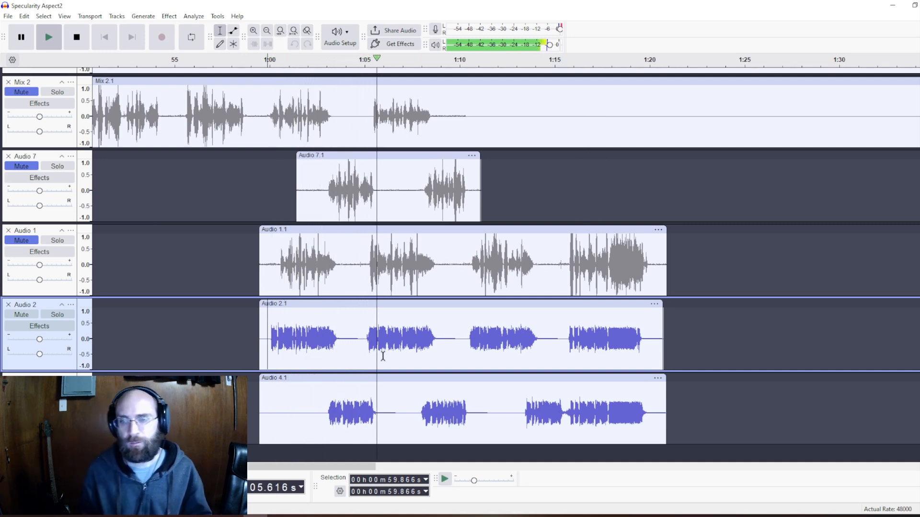
pyautogui.press('space')
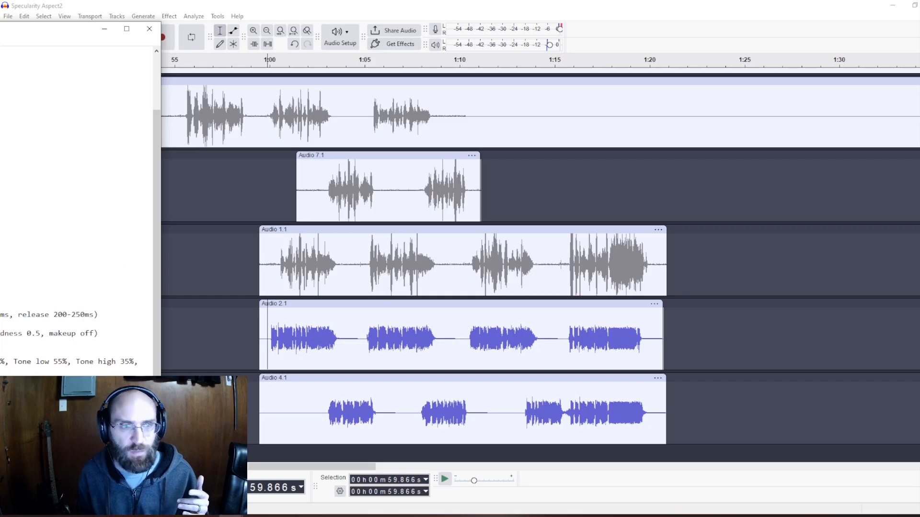
# Consult the effect settings in the text notes and return to the Audacity project.
pyautogui.click(182, 13)
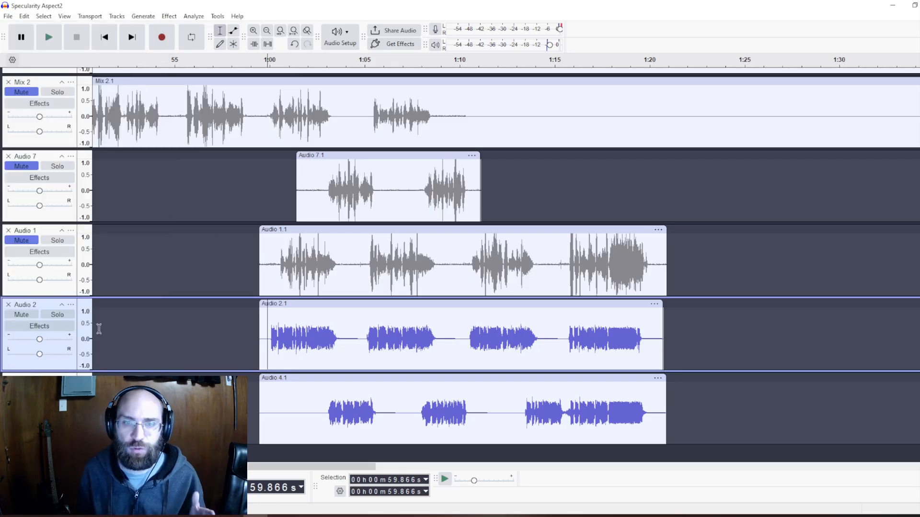
pyautogui.scroll(2, 219, 304)
pyautogui.scroll(-2, 220, 303)
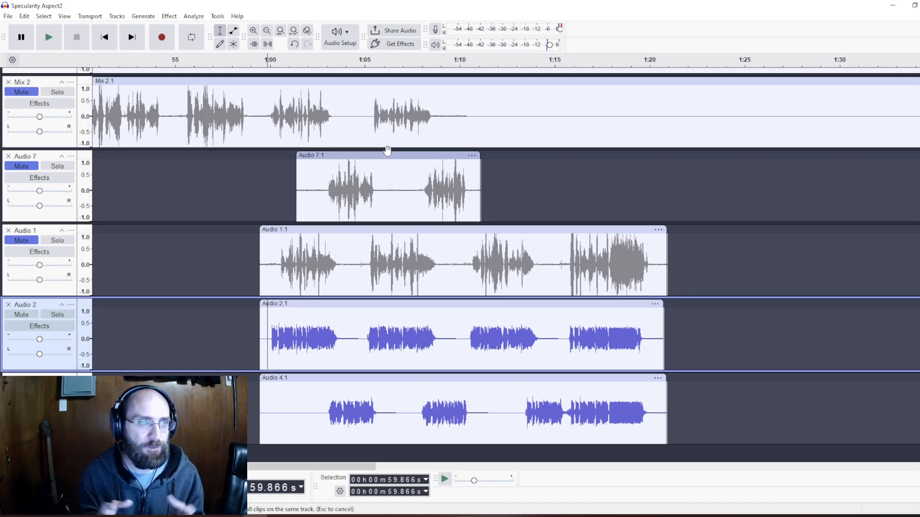
pyautogui.click(0, 172)
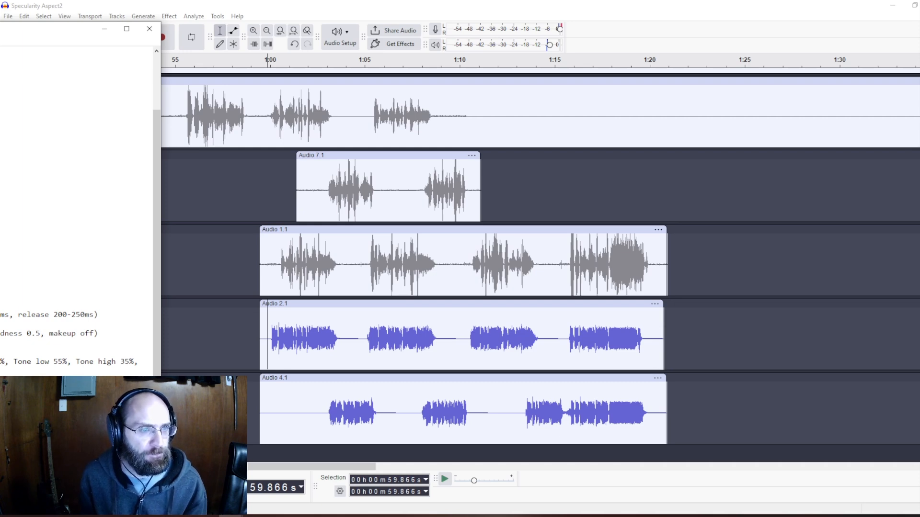
pyautogui.click(433, 5)
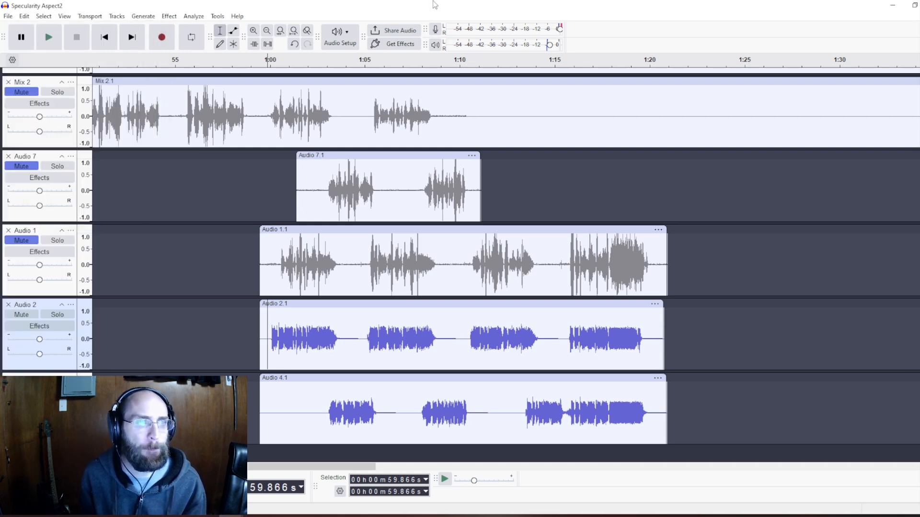
# Apply the MuseFX Pro EQ effect with the Organic Drums preset to the entire FX stem track.
pyautogui.scroll(4, 208, 165)
pyautogui.scroll(8, 209, 164)
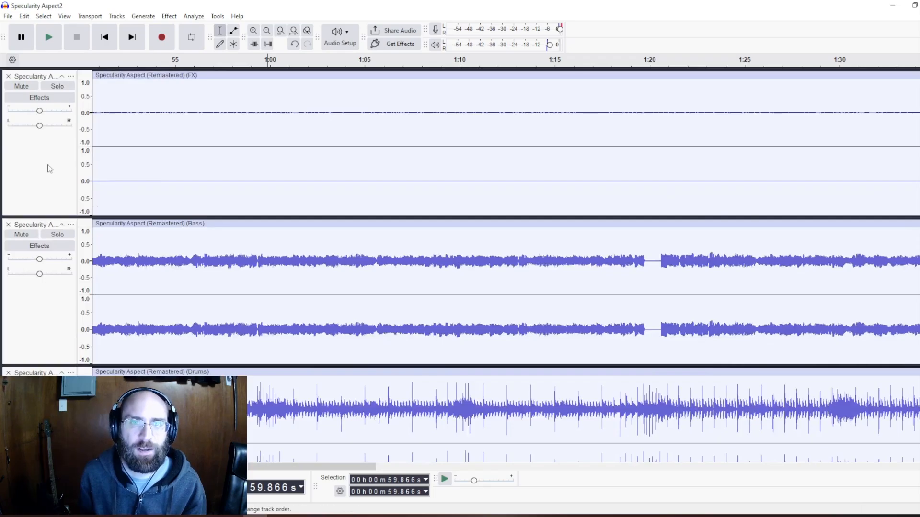
pyautogui.click(72, 160)
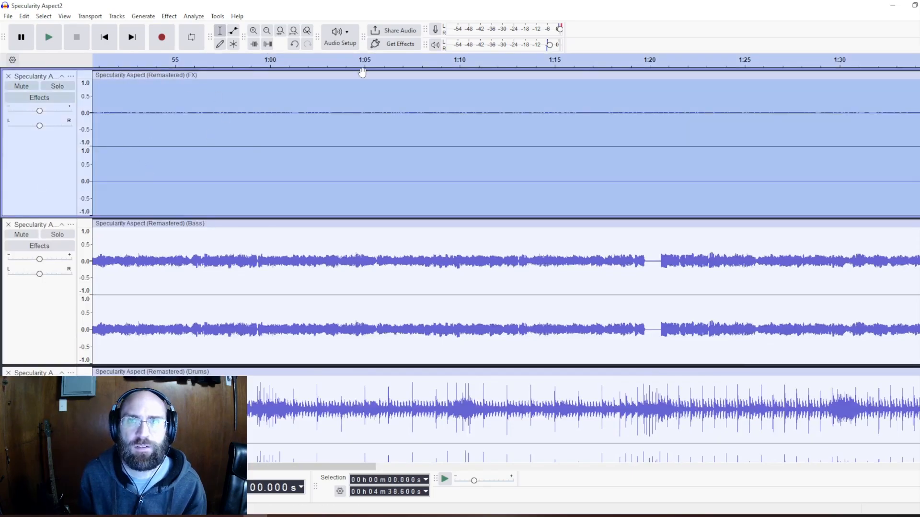
pyautogui.scroll(-4, 469, 262)
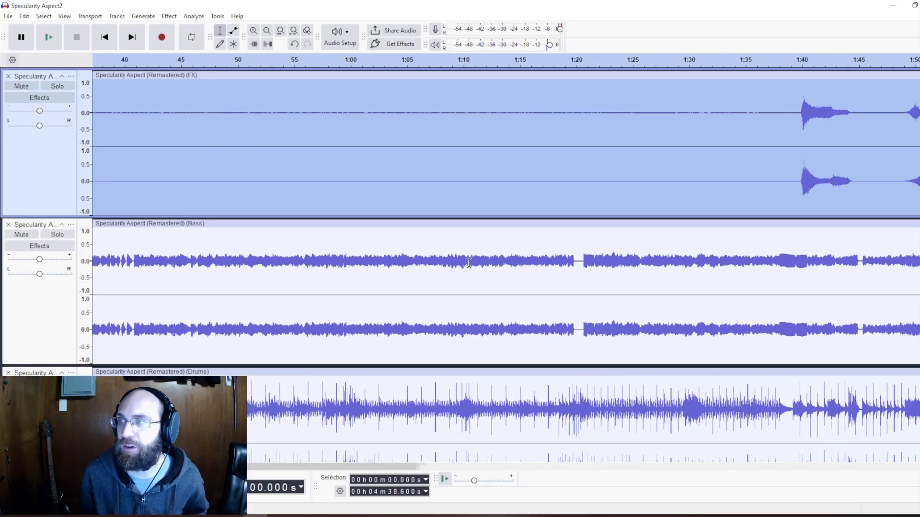
pyautogui.scroll(-1, 469, 262)
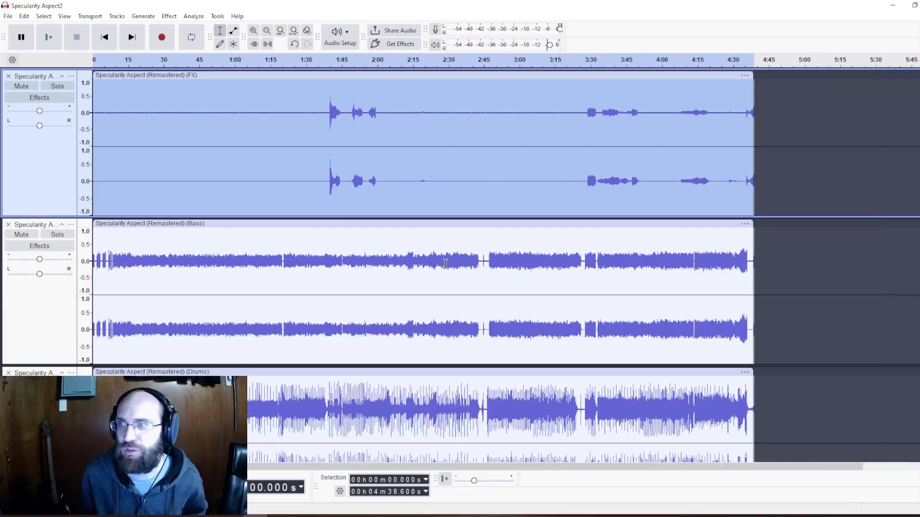
pyautogui.scroll(1, 411, 242)
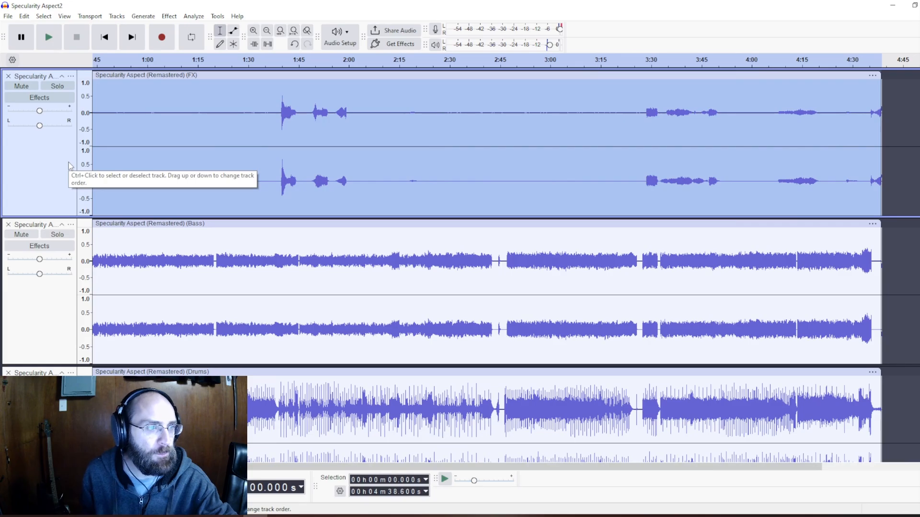
pyautogui.hotkey('alt', 'Tab')
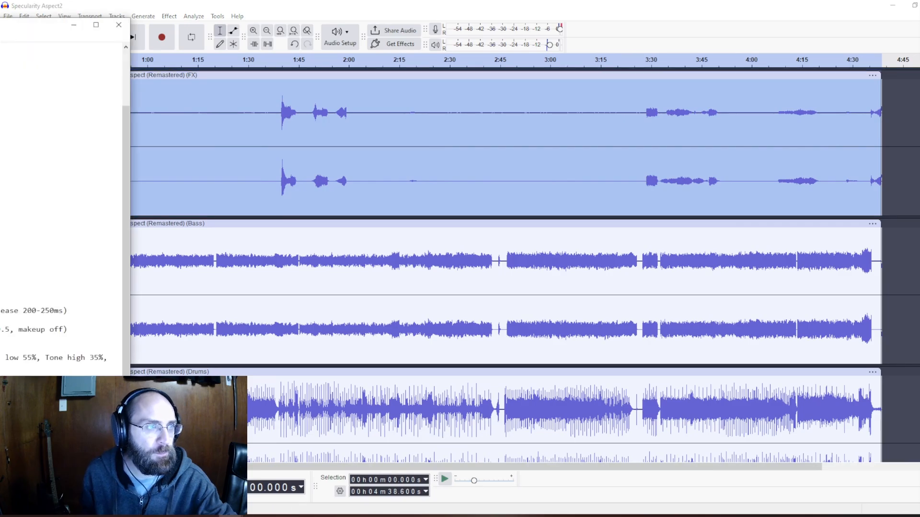
pyautogui.hotkey('alt', 'Tab')
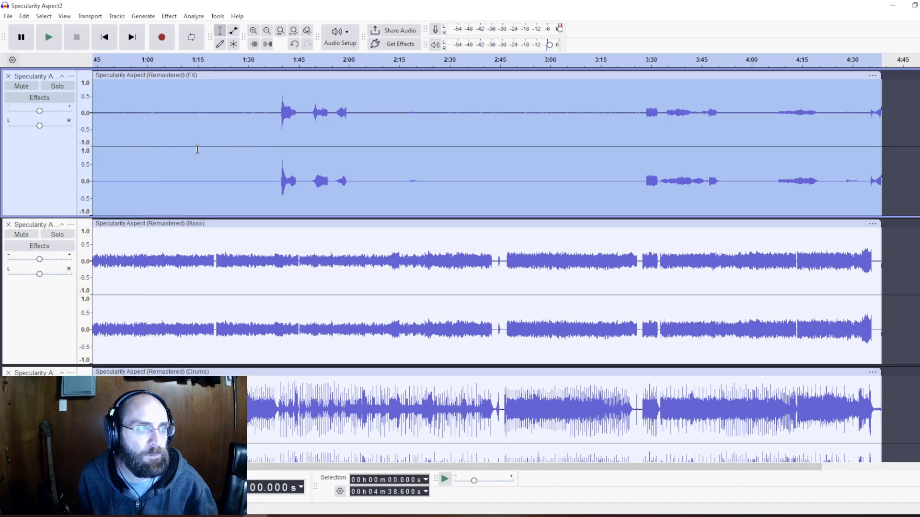
pyautogui.click(163, 15)
pyautogui.moveTo(225, 209)
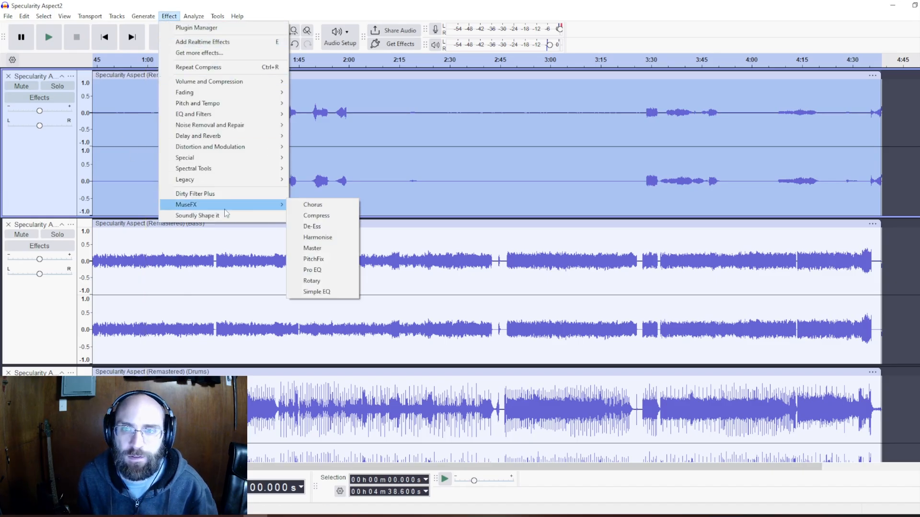
pyautogui.click(312, 270)
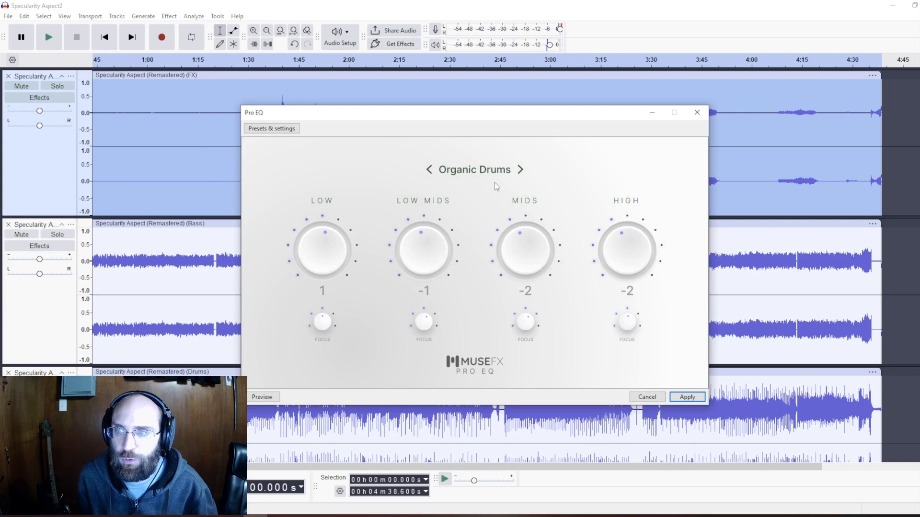
pyautogui.click(686, 396)
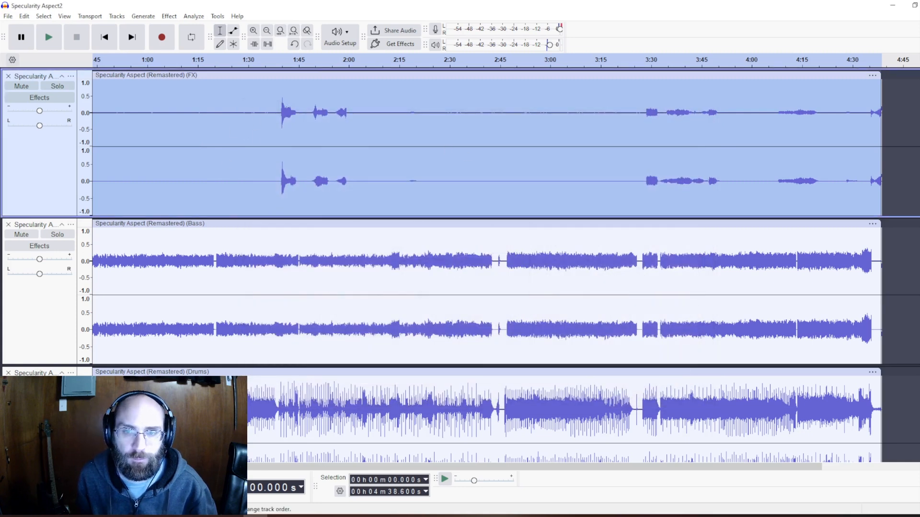
# Repeat the Pro EQ effect on the entire Drums stem track.
pyautogui.click(41, 438)
pyautogui.click(169, 16)
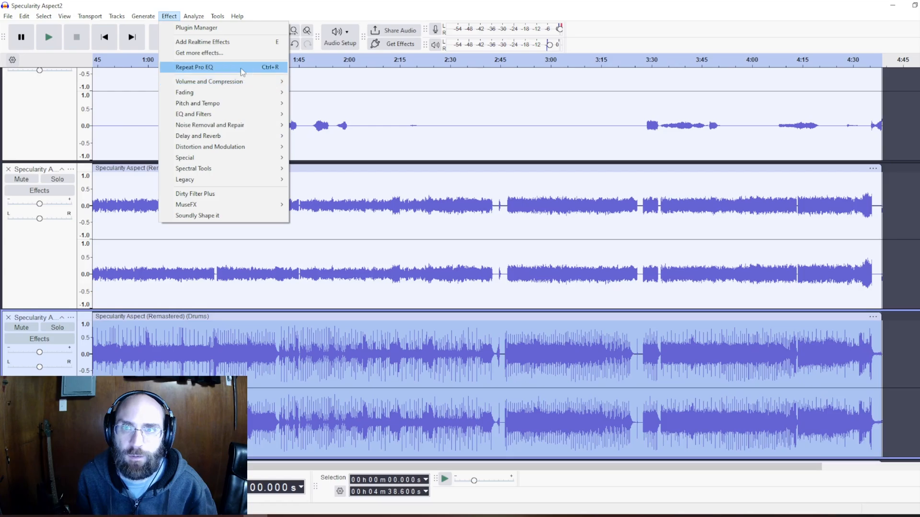
pyautogui.click(191, 68)
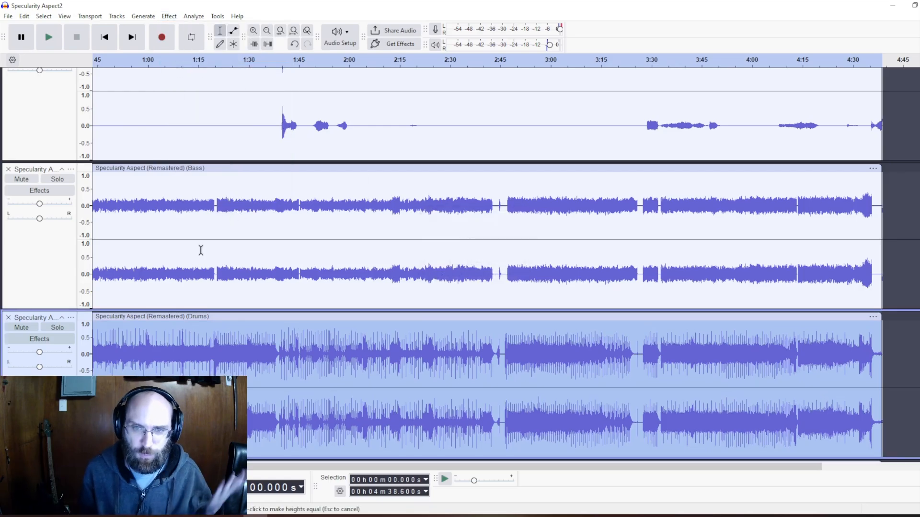
# Apply the MuseFX Pro EQ effect with the Studio Bass preset to the entire Bass stem track.
pyautogui.click(50, 259)
pyautogui.click(169, 16)
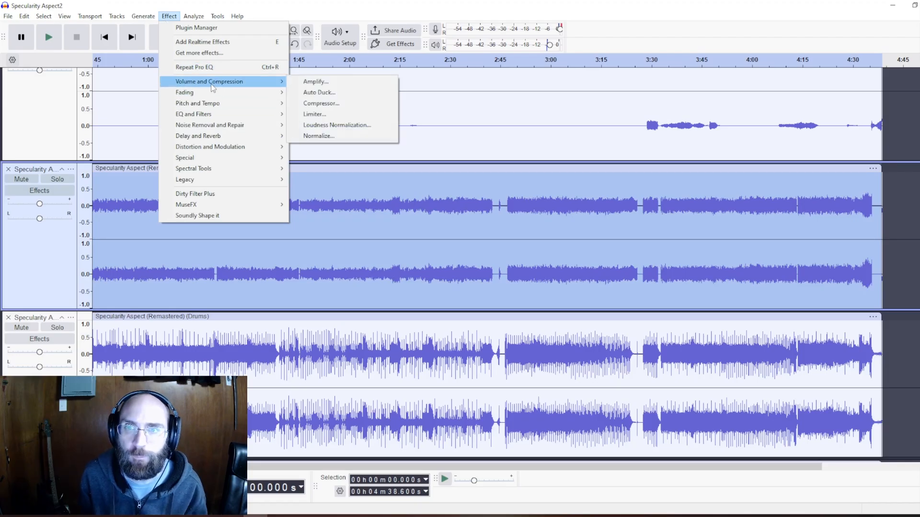
pyautogui.moveTo(216, 209)
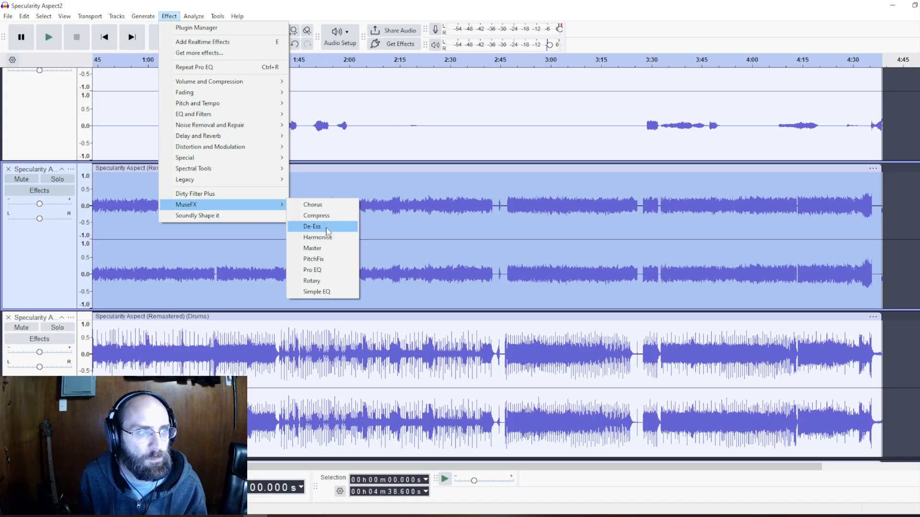
pyautogui.click(314, 270)
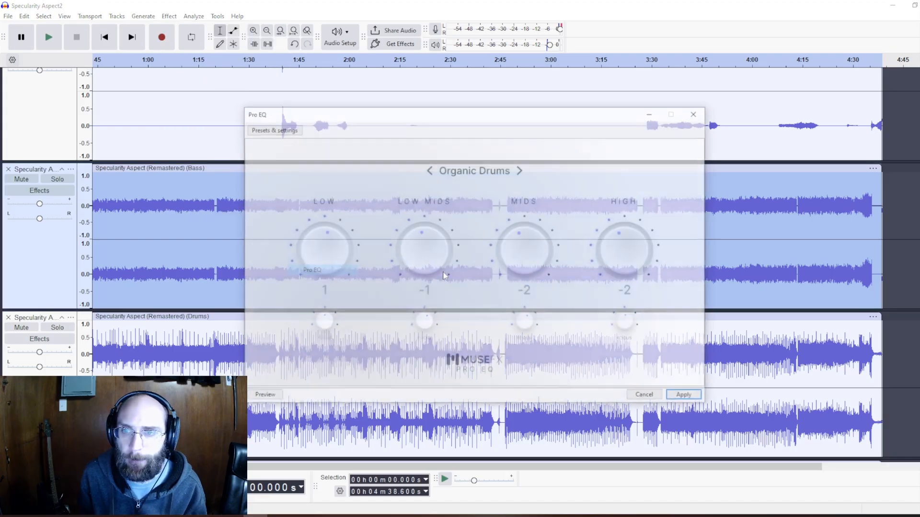
pyautogui.click(478, 177)
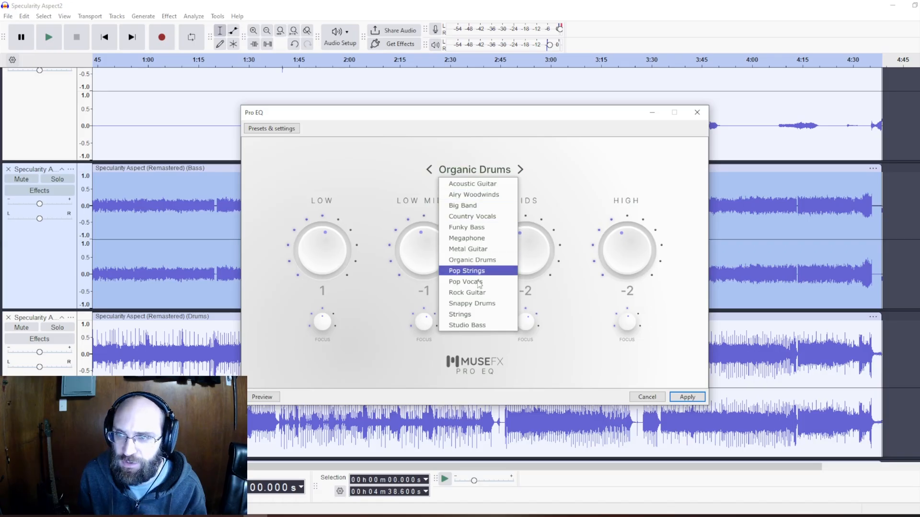
pyautogui.click(474, 325)
pyautogui.click(700, 398)
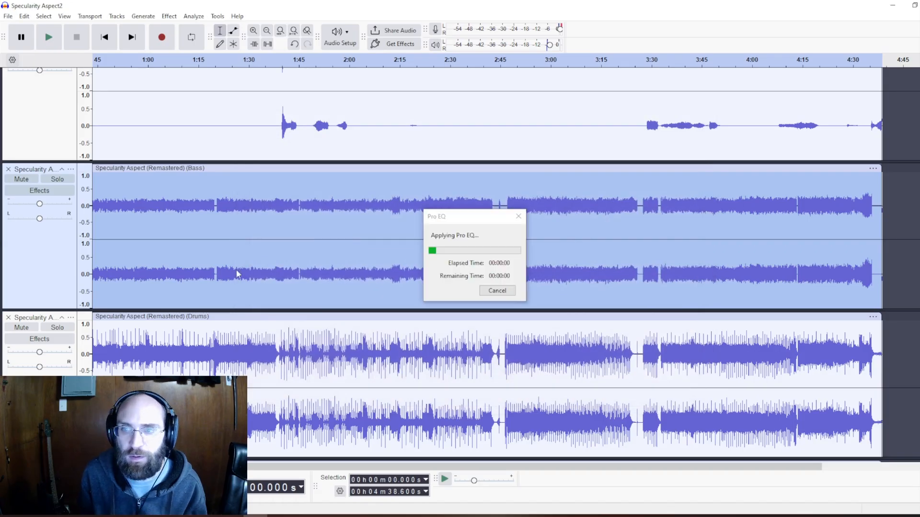
# Play the equalized stems briefly from about 48.9 s and again from about 1:03.7 to check the mix.
pyautogui.click(111, 258)
pyautogui.press('space')
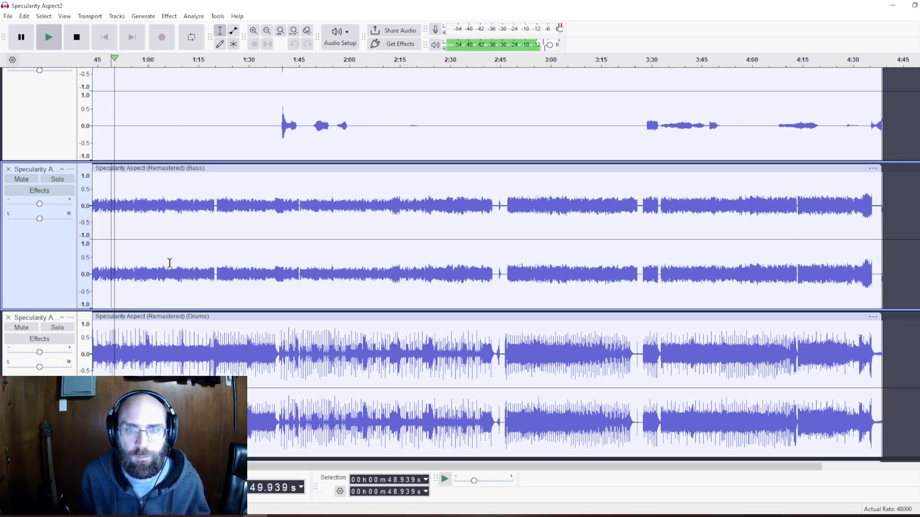
pyautogui.press('space')
pyautogui.scroll(-11, 169, 263)
pyautogui.click(168, 201)
pyautogui.scroll(6, 186, 188)
pyautogui.click(161, 209)
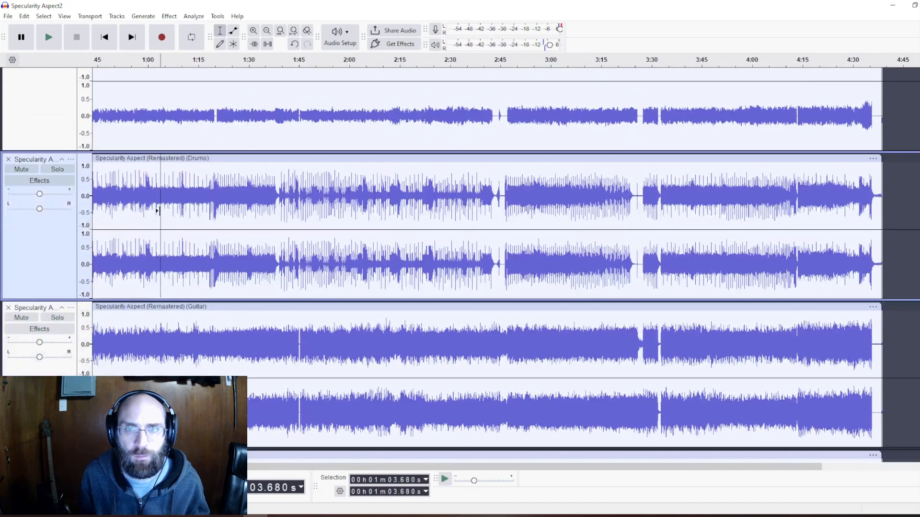
pyautogui.press('space')
pyautogui.scroll(-4, 52, 267)
pyautogui.press('space')
# Start the MuseFX Simple EQ effect on the entire Guitar stem track and preview its Tight Attack preset.
pyautogui.click(53, 267)
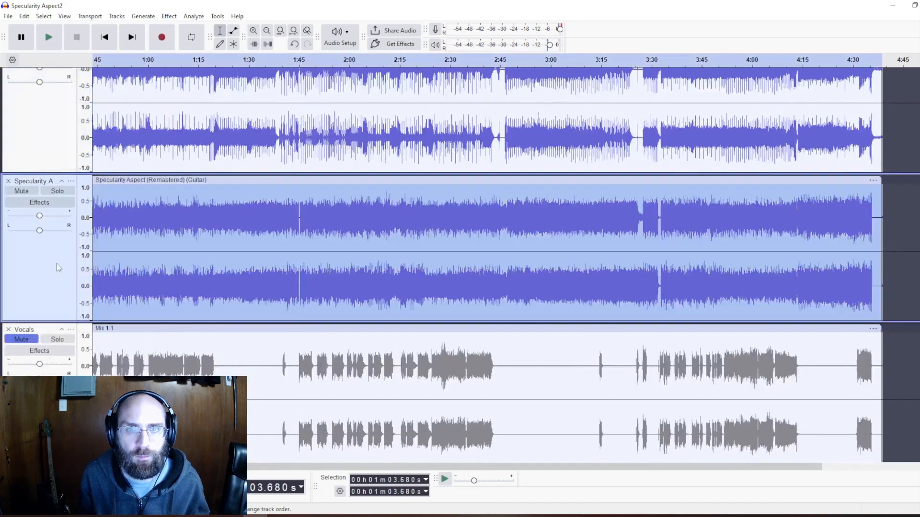
pyautogui.click(169, 15)
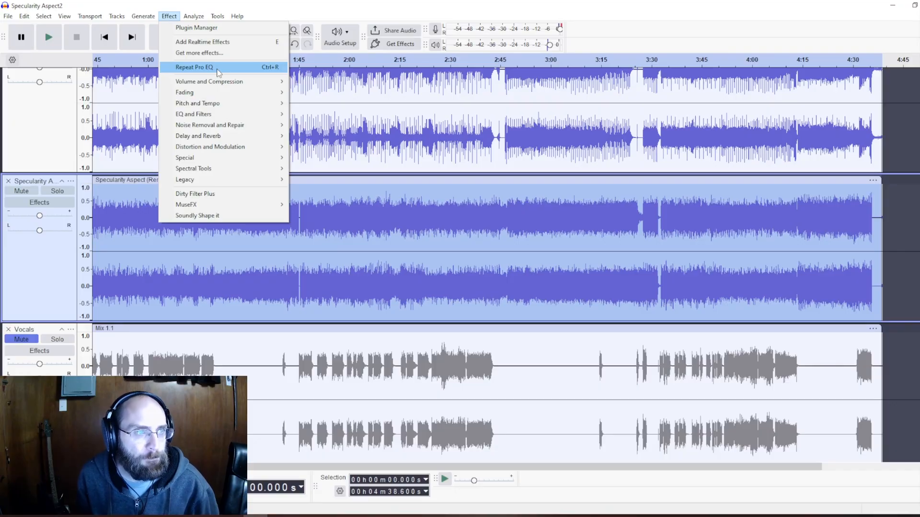
pyautogui.moveTo(261, 206)
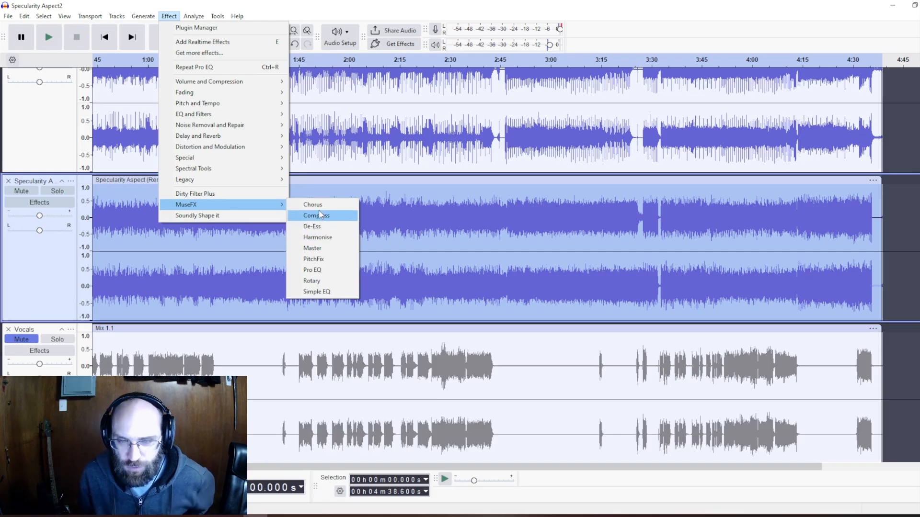
pyautogui.click(330, 292)
pyautogui.click(488, 169)
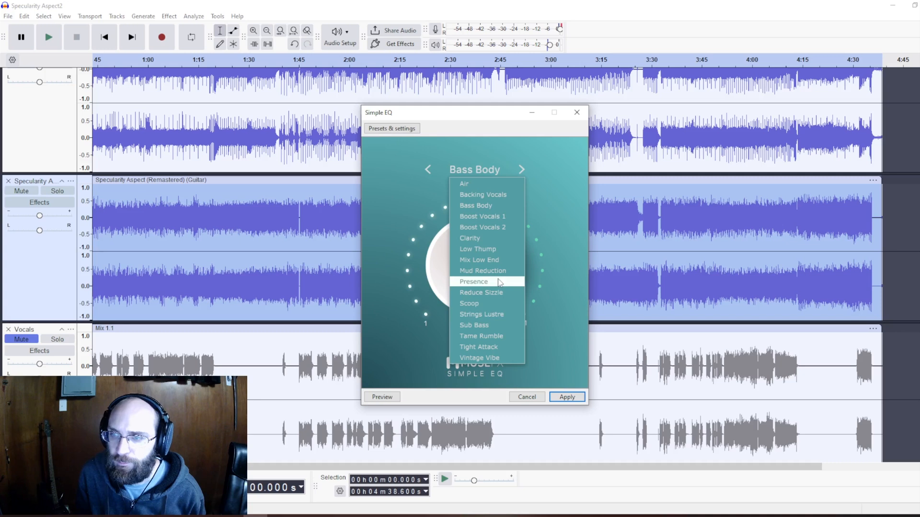
pyautogui.click(493, 347)
pyautogui.click(386, 398)
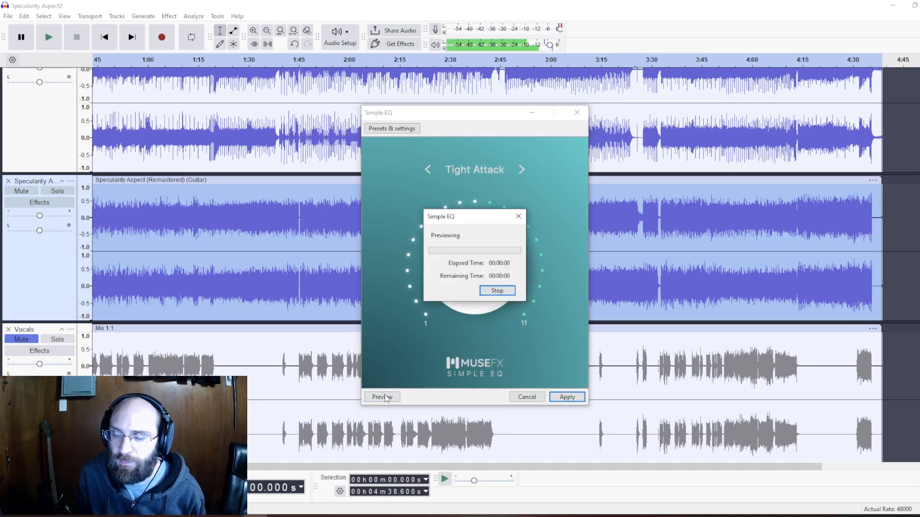
pyautogui.click(497, 291)
# Switch Simple EQ to the Presence preset and preview it on the Guitar stem.
pyautogui.click(474, 167)
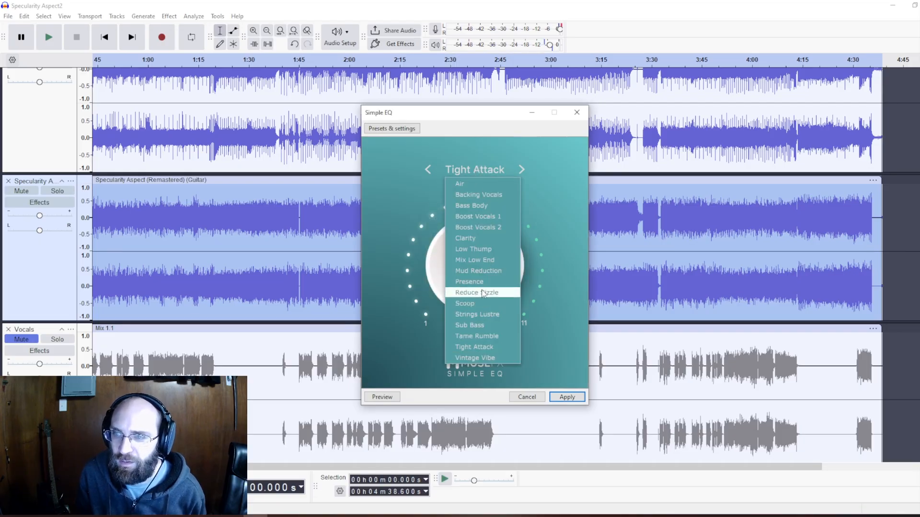
pyautogui.click(478, 286)
pyautogui.click(386, 398)
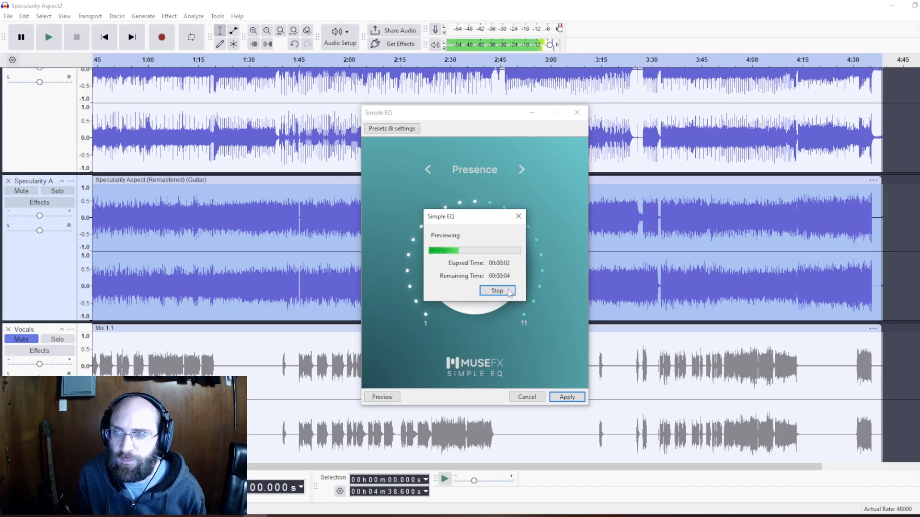
pyautogui.click(497, 291)
# Select the Tame Rumble preset in Simple EQ, preview it and apply it to the Guitar stem track.
pyautogui.click(486, 172)
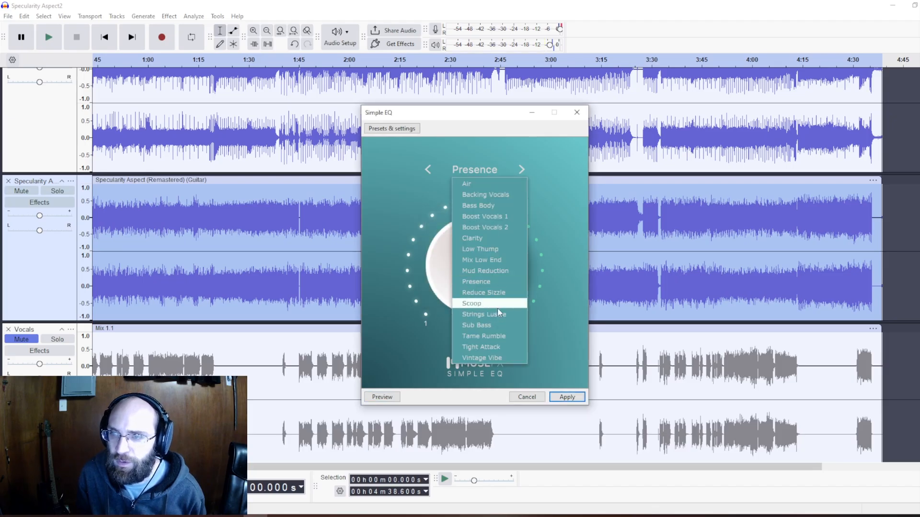
pyautogui.click(498, 337)
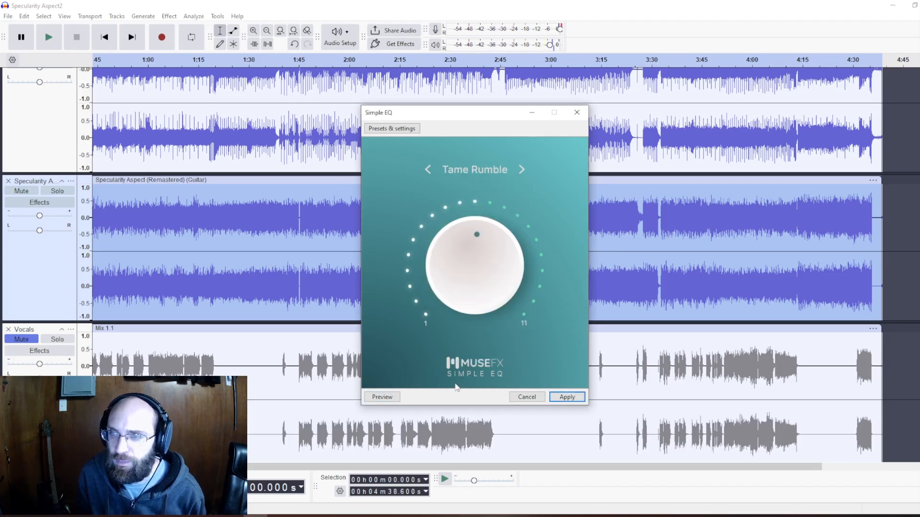
pyautogui.click(382, 397)
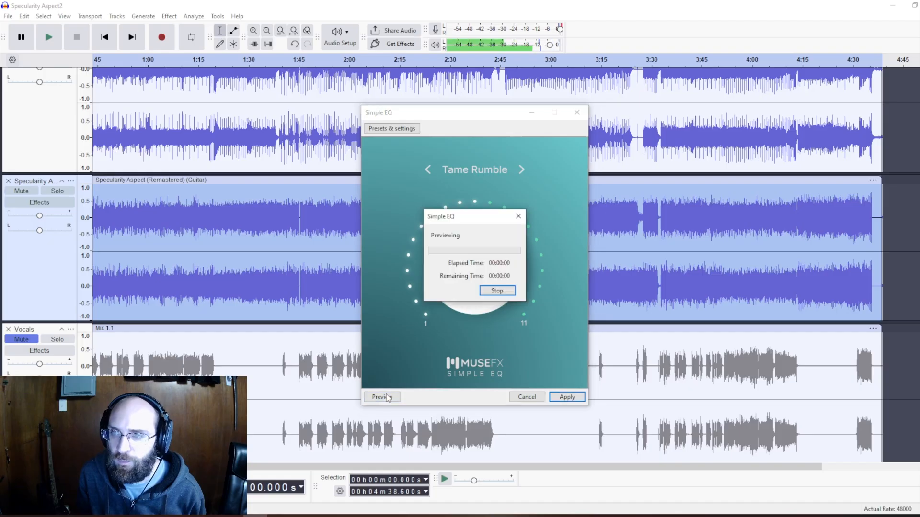
pyautogui.click(509, 291)
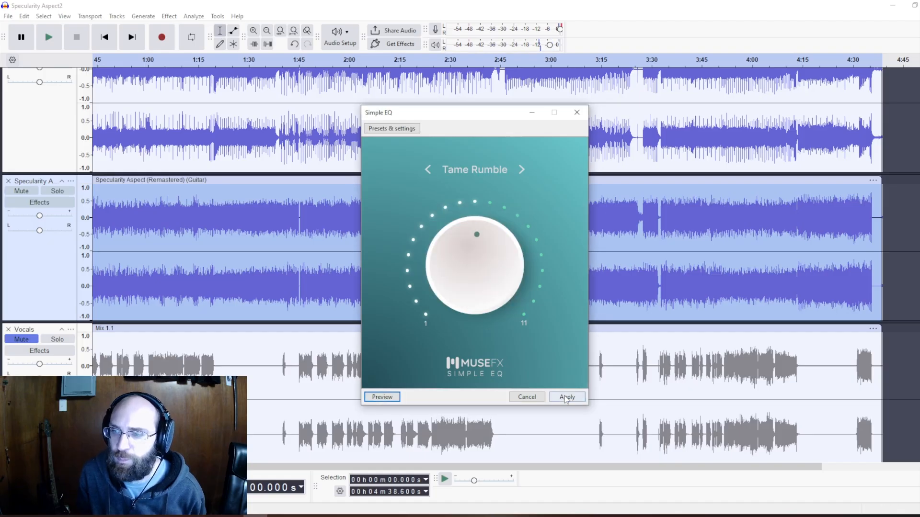
pyautogui.click(566, 398)
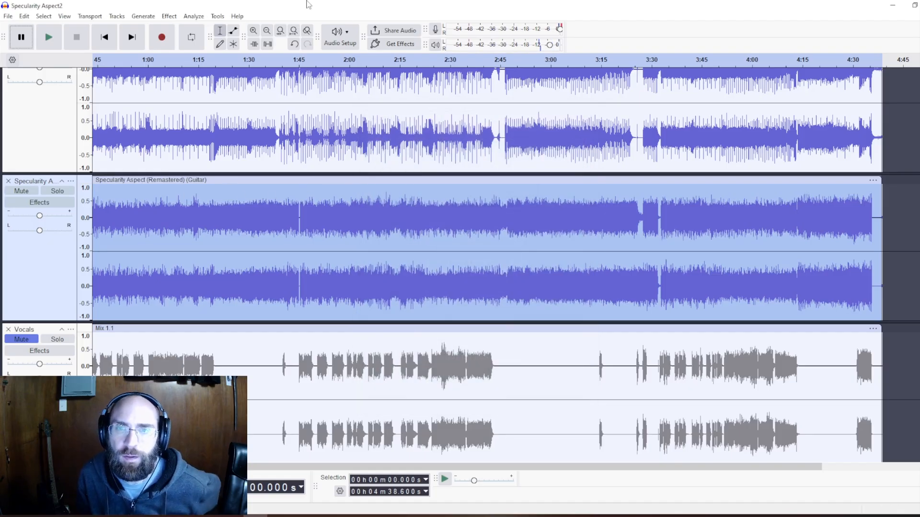
# Start the Distortion effect on the Guitar stem with Medium Overdrive, distortion amount 26 and output level 49, and preview it.
pyautogui.click(169, 16)
pyautogui.moveTo(203, 113)
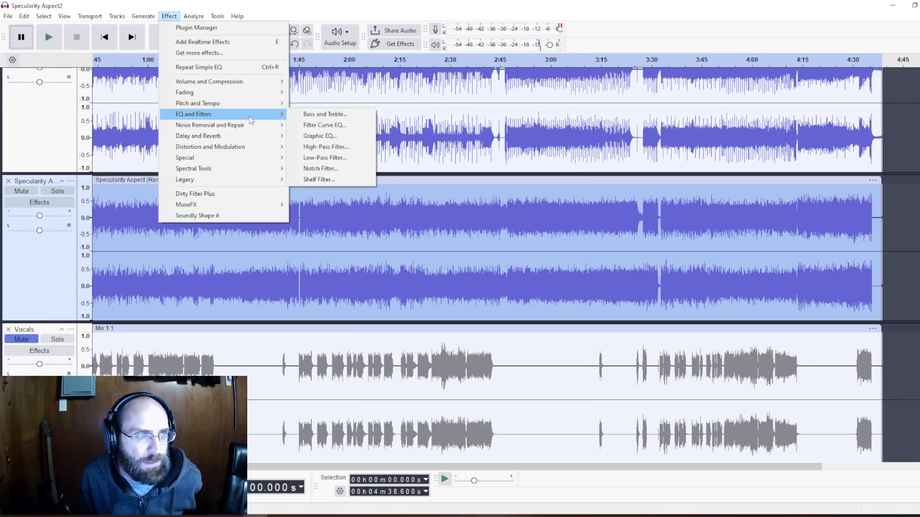
pyautogui.moveTo(230, 148)
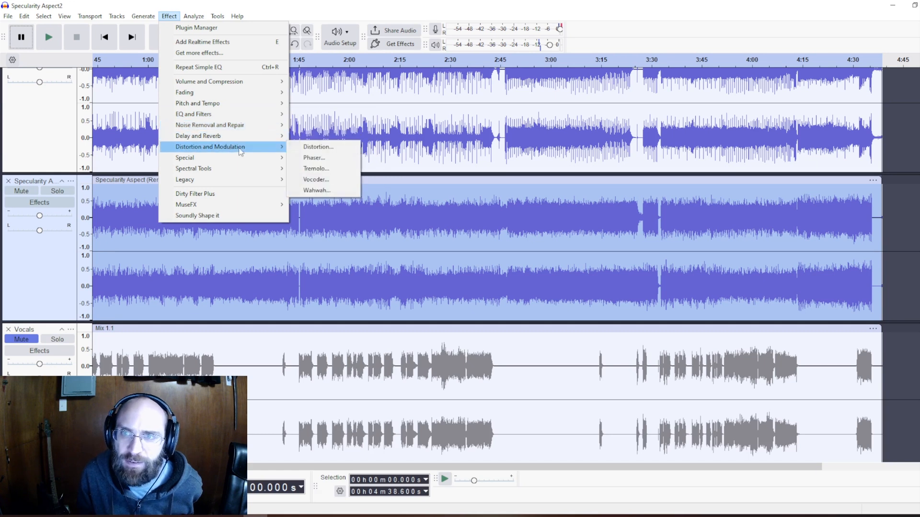
pyautogui.click(316, 146)
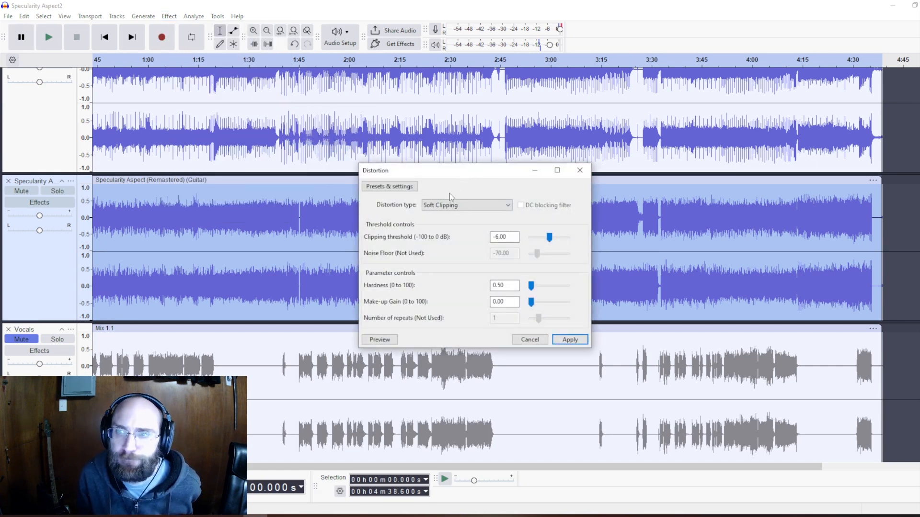
pyautogui.click(453, 205)
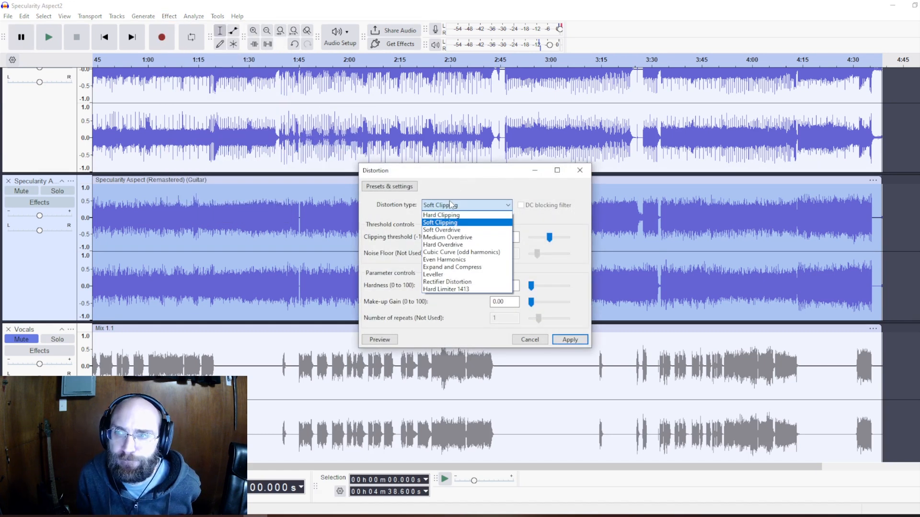
pyautogui.click(450, 238)
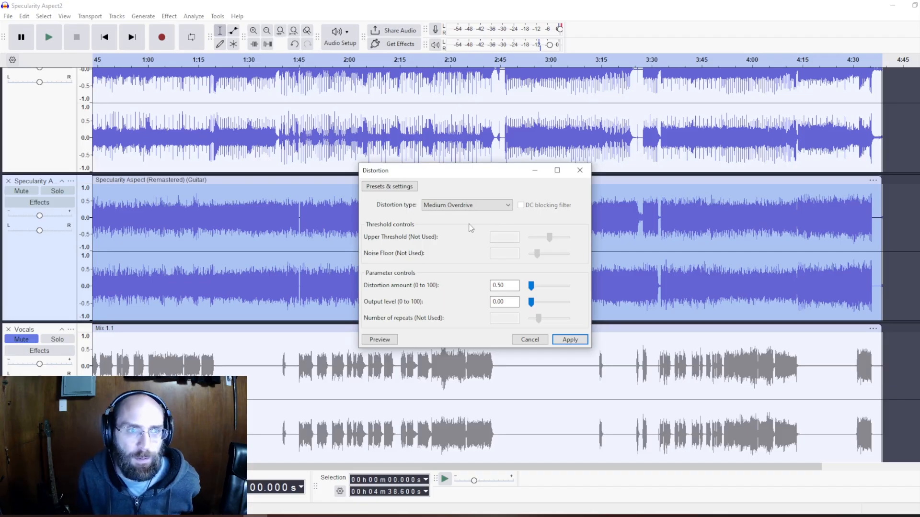
pyautogui.moveTo(510, 285); pyautogui.dragTo(391, 286)
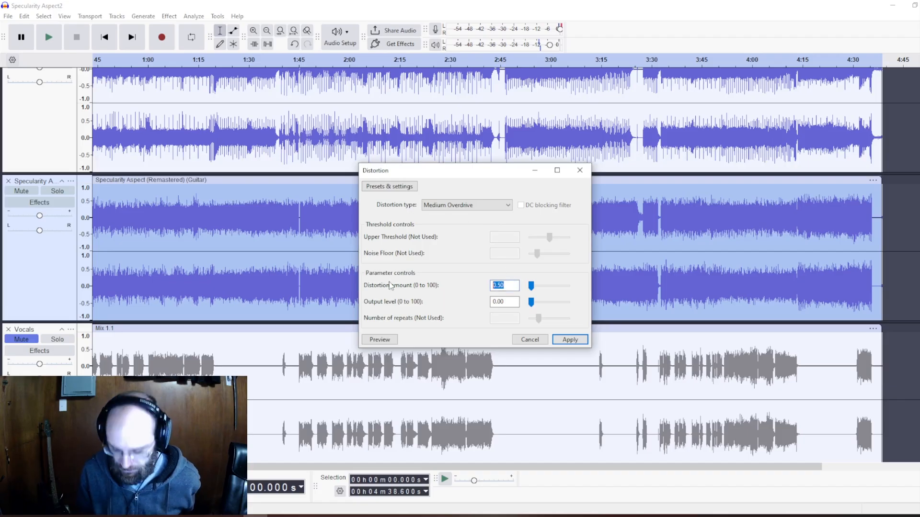
pyautogui.write('26')
pyautogui.moveTo(512, 302); pyautogui.dragTo(434, 300)
pyautogui.write('49')
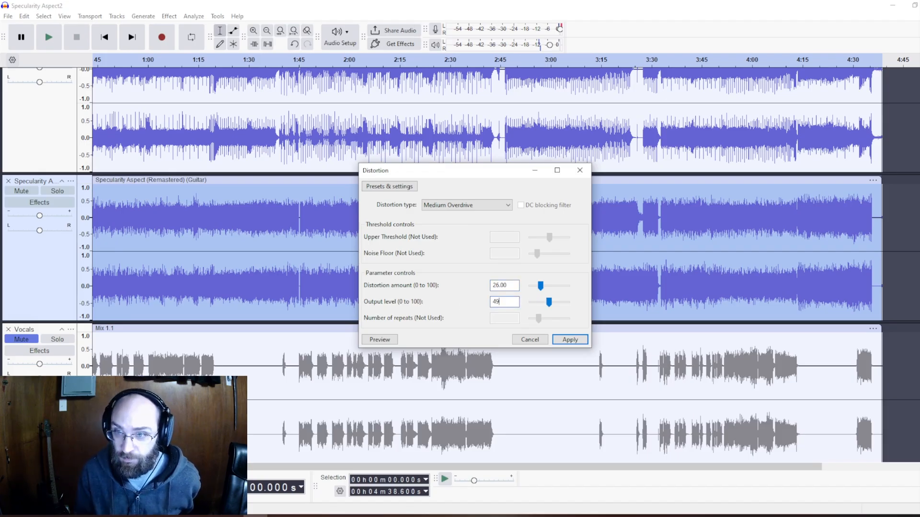
pyautogui.click(386, 340)
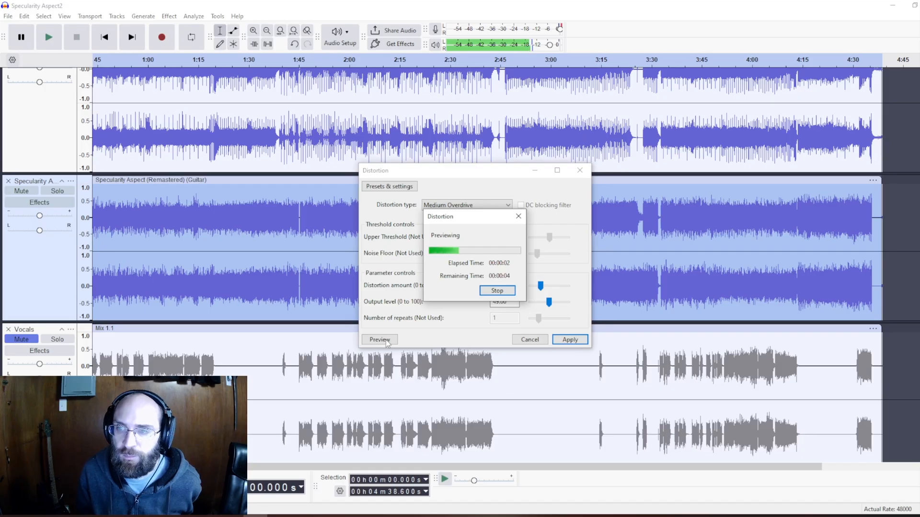
pyautogui.click(499, 292)
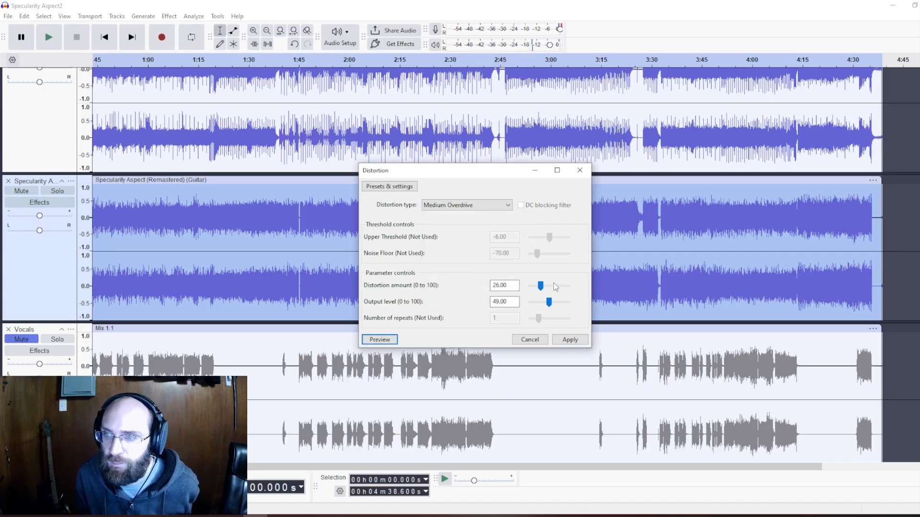
# Reduce the distortion amount to 18 and lower the output level, preview the sound and apply the Distortion to the Guitar stem.
pyautogui.click(540, 286)
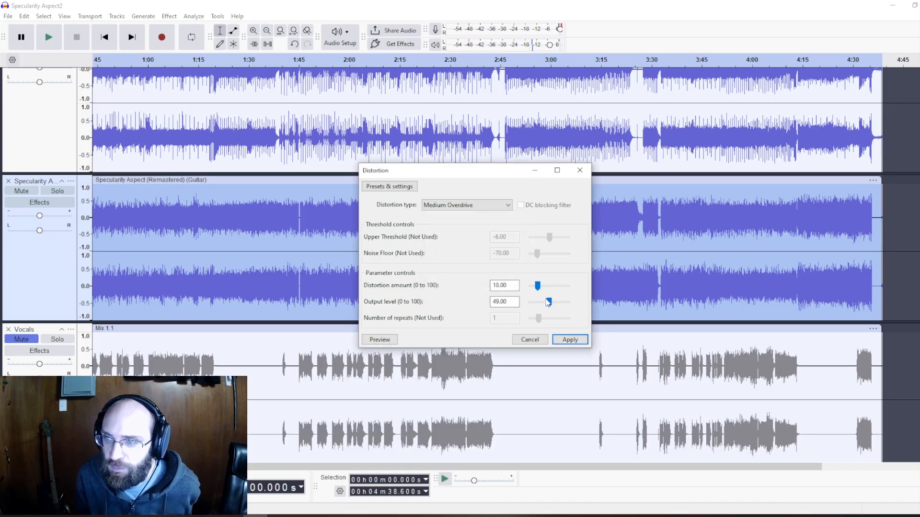
pyautogui.click(380, 340)
pyautogui.click(486, 291)
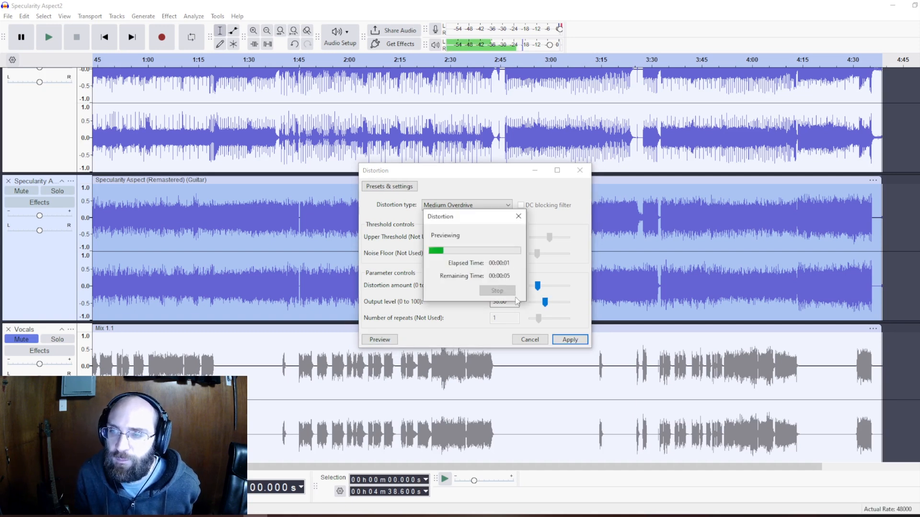
pyautogui.click(570, 340)
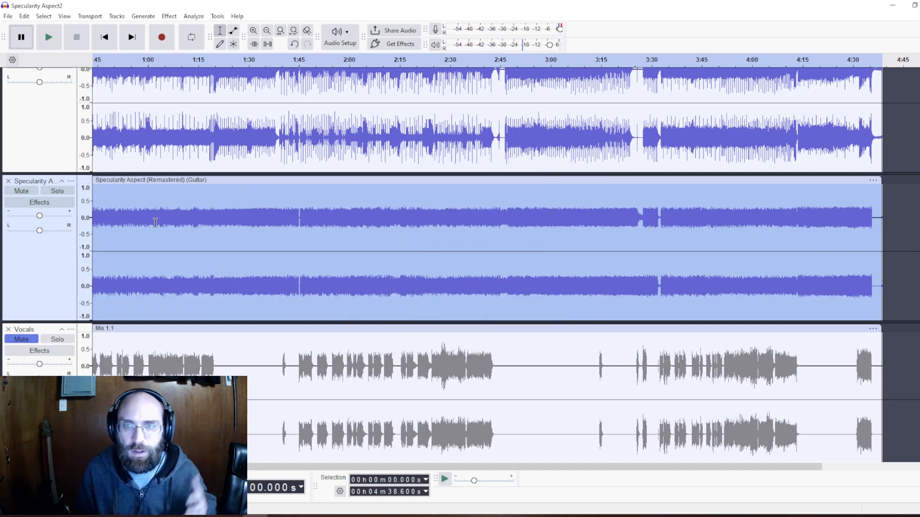
# Play the mix from about 56.8 s, 1:28.6 and 1:47.2 to check the distorted guitar.
pyautogui.click(137, 224)
pyautogui.press('space')
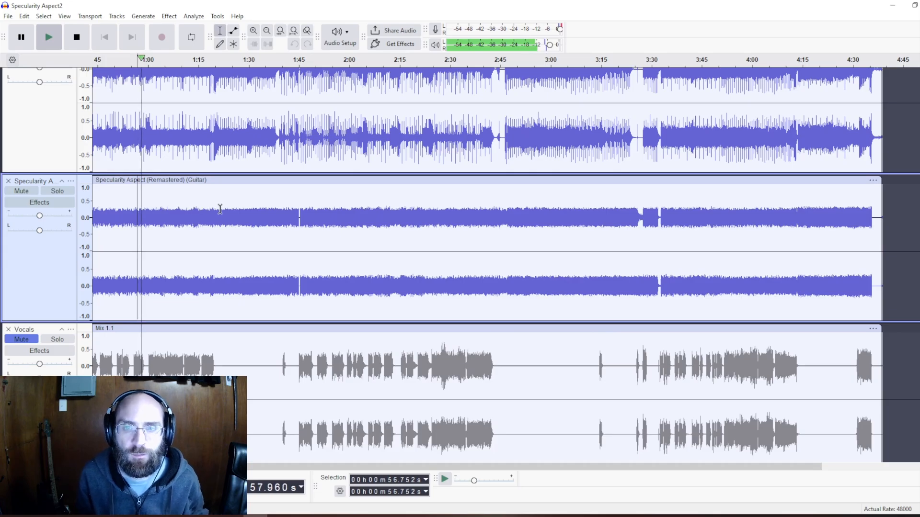
pyautogui.click(244, 212)
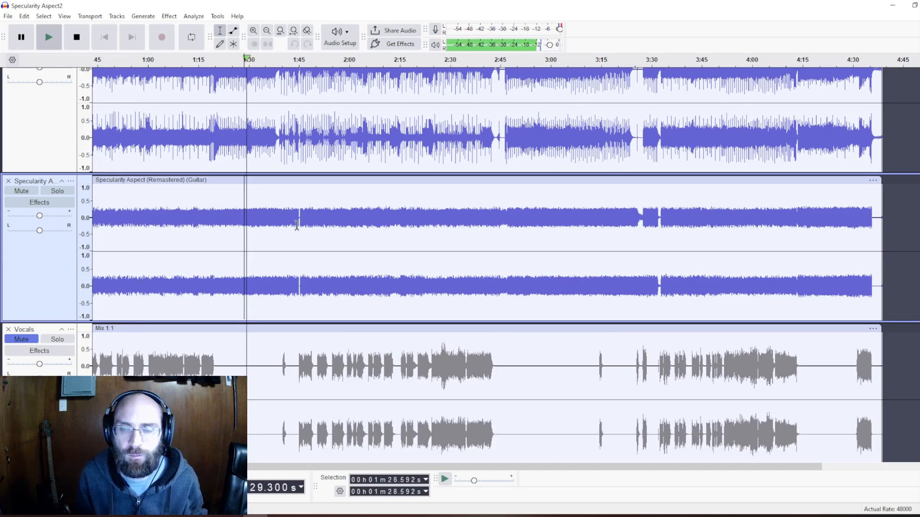
pyautogui.click(307, 282)
# Replay the passage from about 1:00 where the Audio 2 vocal take begins, checking the vocal against the guitar and drum stems.
pyautogui.scroll(-10, 342, 282)
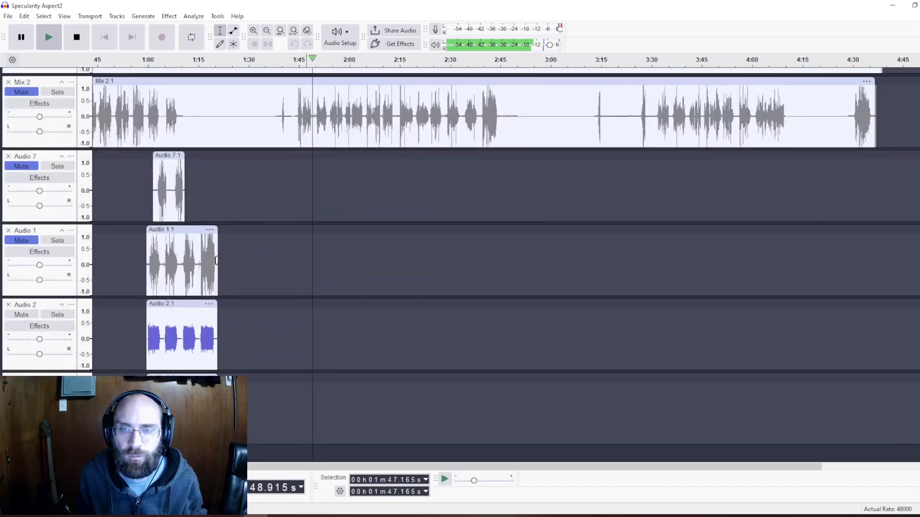
pyautogui.click(149, 365)
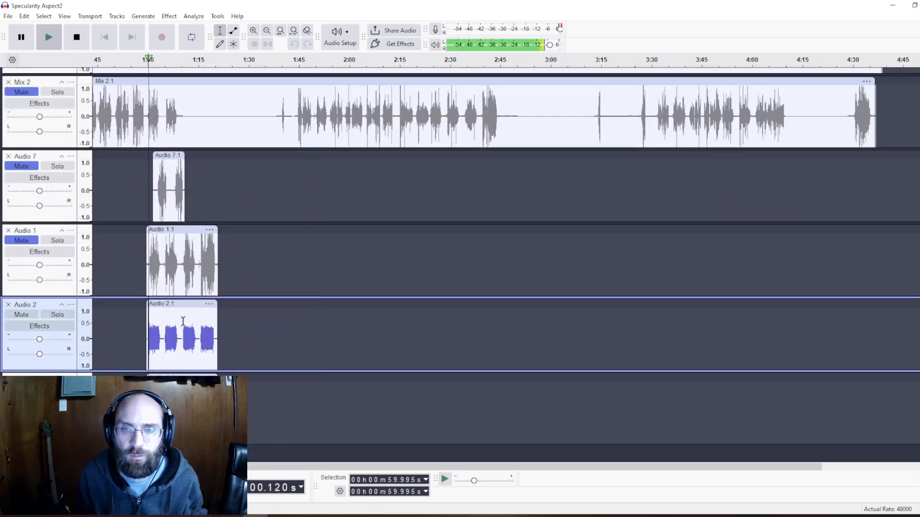
pyautogui.scroll(3, 201, 314)
pyautogui.scroll(3, 191, 278)
pyautogui.scroll(2, 190, 274)
pyautogui.scroll(-10, 170, 270)
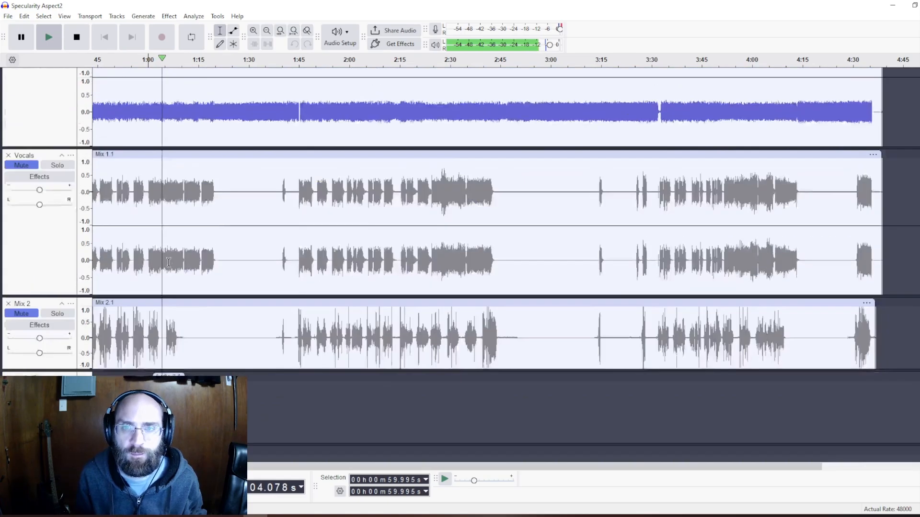
pyautogui.scroll(8, 170, 279)
pyautogui.scroll(4, 170, 279)
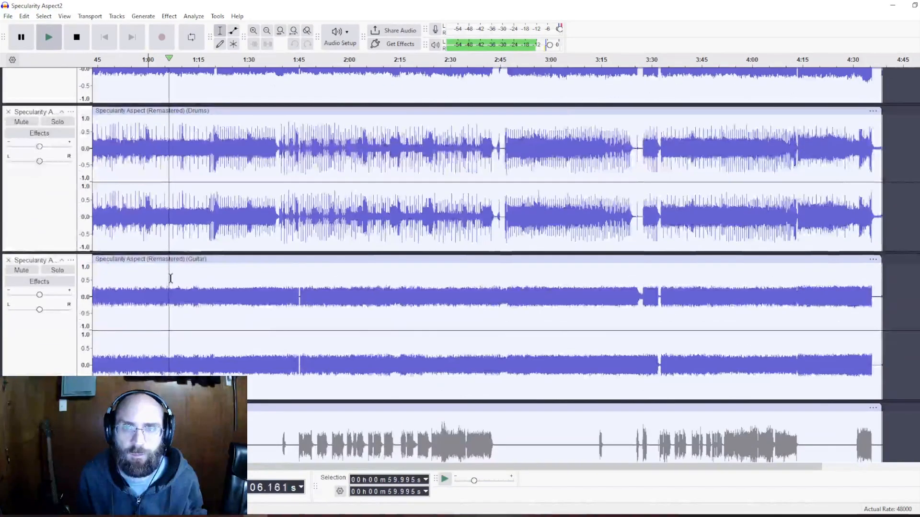
pyautogui.click(190, 265)
# Apply the Reverb effect with its current settings to the entire Guitar stem track.
pyautogui.scroll(-8, 192, 259)
pyautogui.scroll(4, 198, 137)
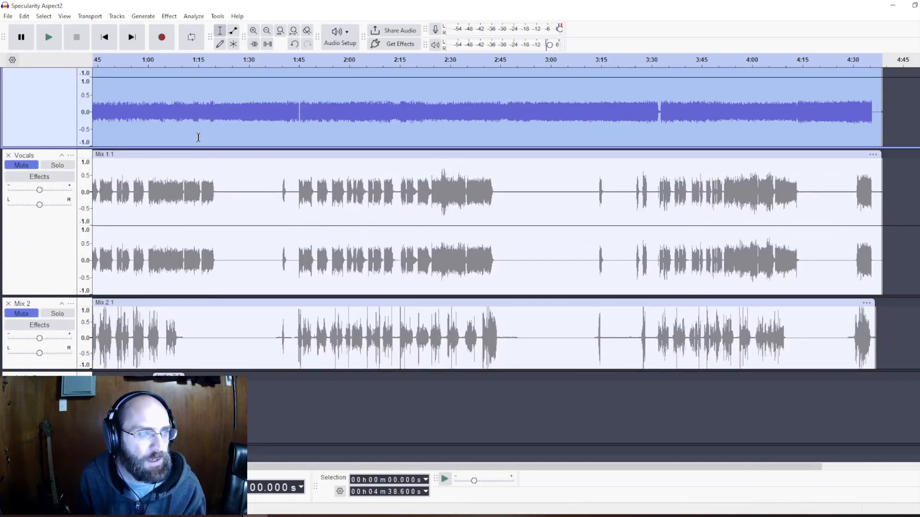
pyautogui.scroll(5, 197, 149)
pyautogui.click(169, 16)
pyautogui.moveTo(215, 129)
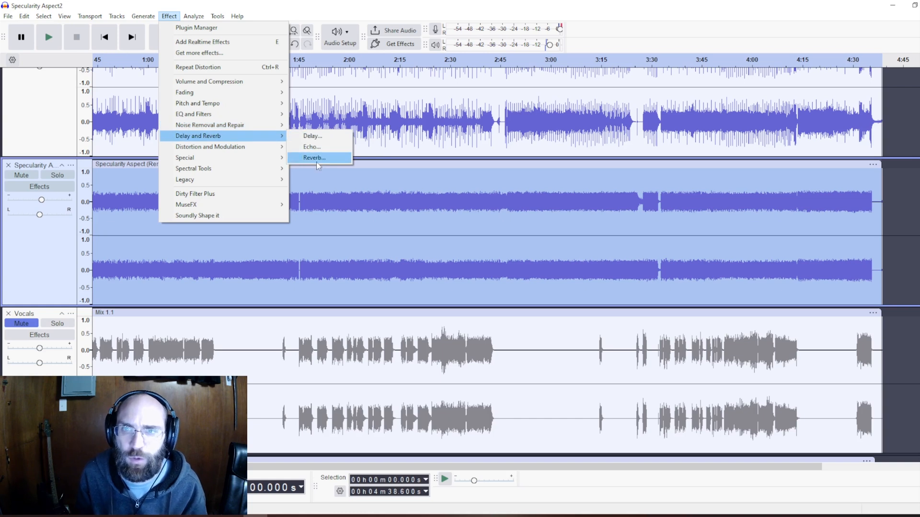
pyautogui.click(315, 157)
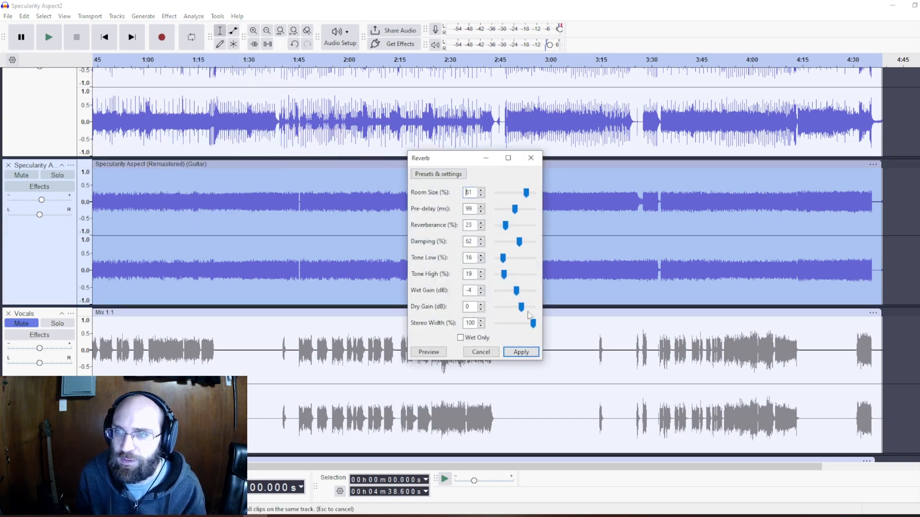
pyautogui.click(517, 356)
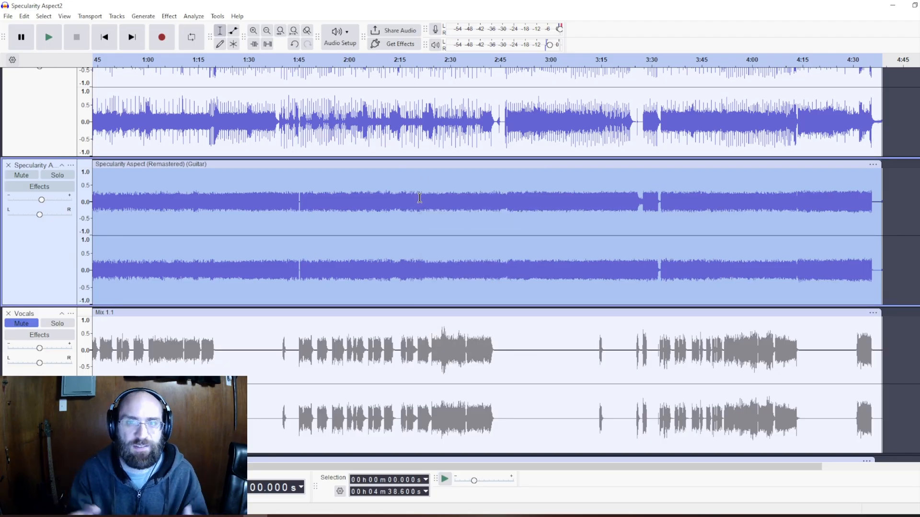
# Play the mix from about 1:17.7 and from about 1:01.4 to check the Guitar stem with reverb against the vocals.
pyautogui.click(208, 204)
pyautogui.scroll(-3, 246, 199)
pyautogui.press('space')
pyautogui.scroll(-6, 214, 216)
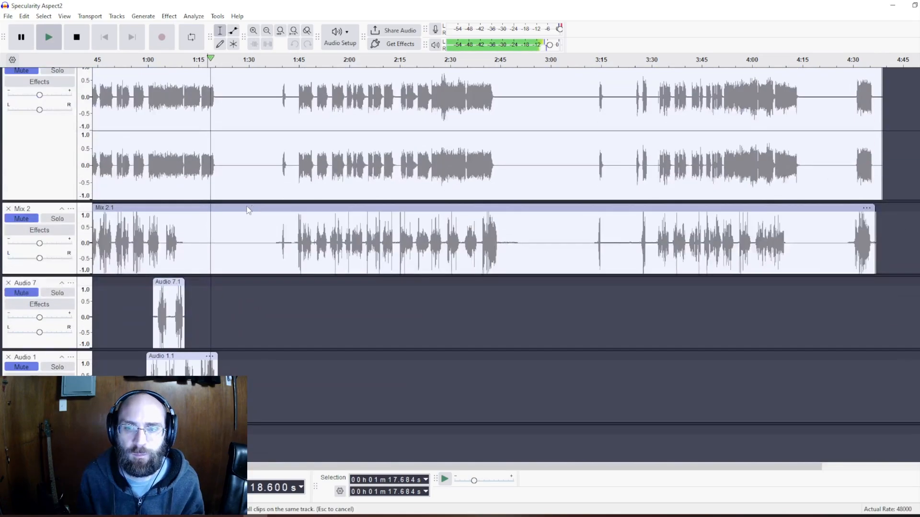
pyautogui.scroll(7, 252, 206)
pyautogui.press('space')
pyautogui.click(153, 173)
pyautogui.press('space')
pyautogui.scroll(-9, 169, 202)
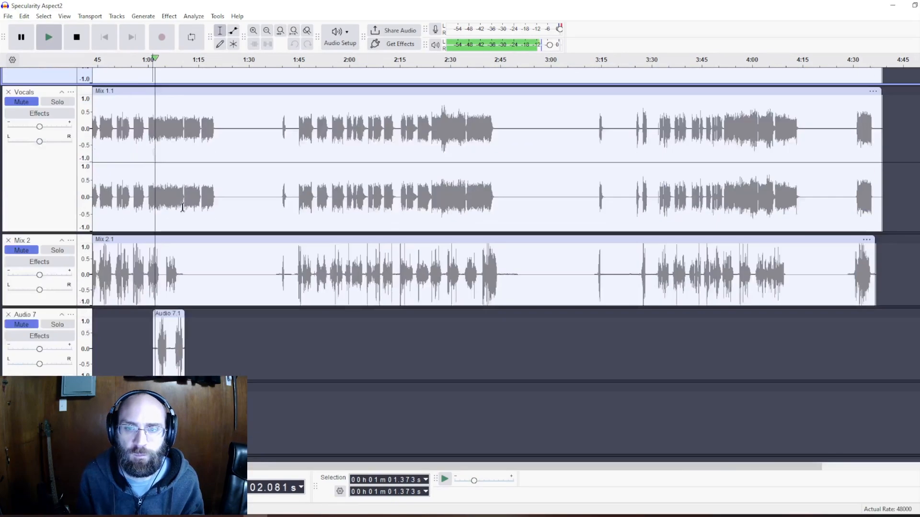
pyautogui.scroll(-8, 180, 195)
pyautogui.scroll(10, 187, 199)
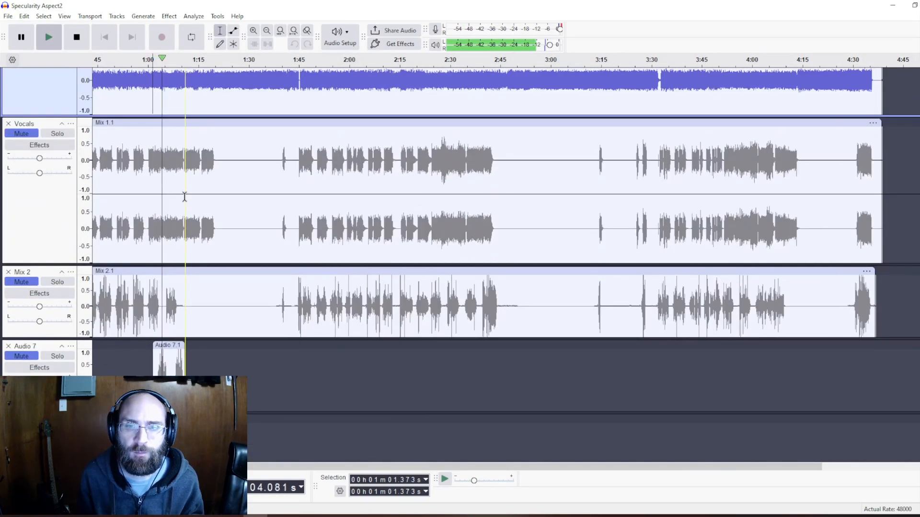
pyautogui.scroll(-8, 192, 200)
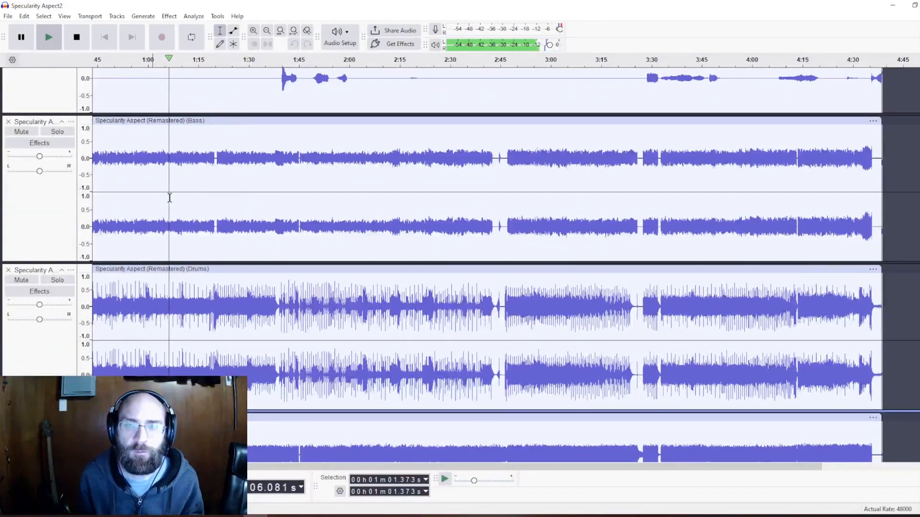
pyautogui.scroll(8, 153, 239)
pyautogui.scroll(-8, 139, 276)
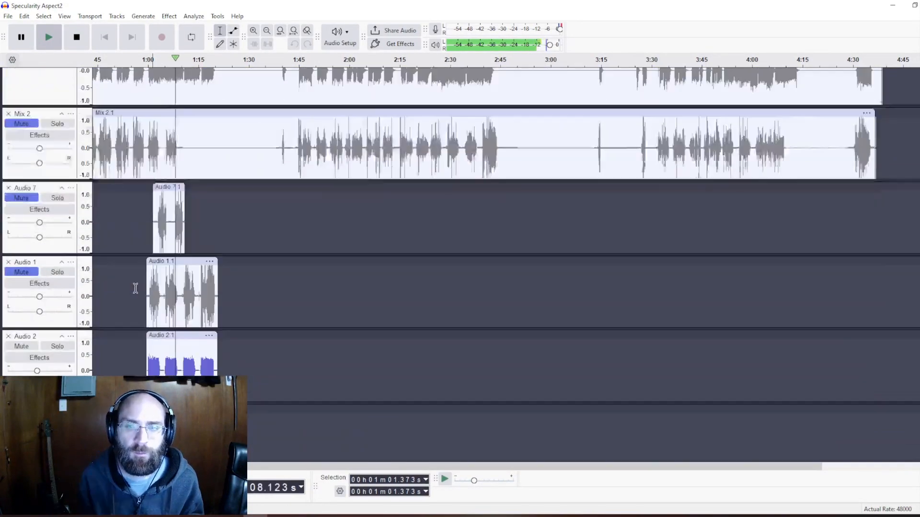
pyautogui.scroll(9, 137, 275)
pyautogui.scroll(3, 135, 271)
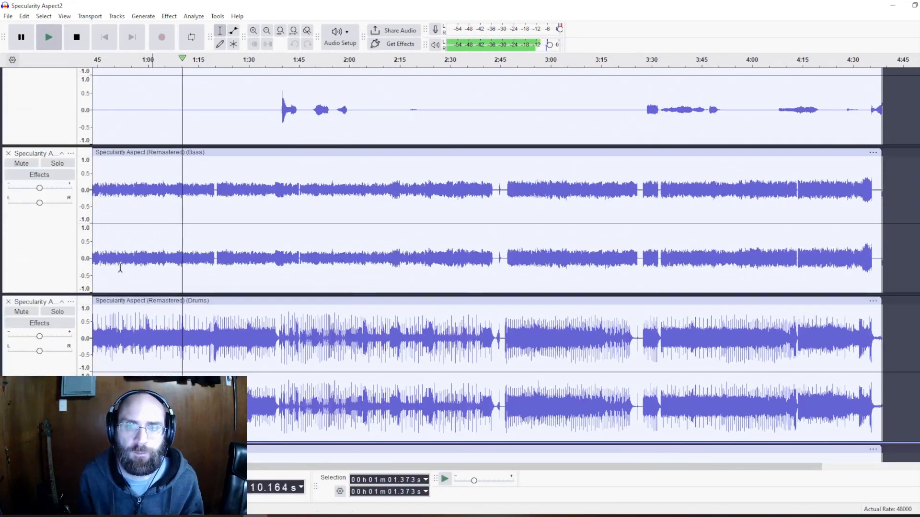
pyautogui.press('space')
# Repeat the last Reverb effect on the entire Drums stem and on the entire Bass stem.
pyautogui.click(48, 361)
pyautogui.click(168, 16)
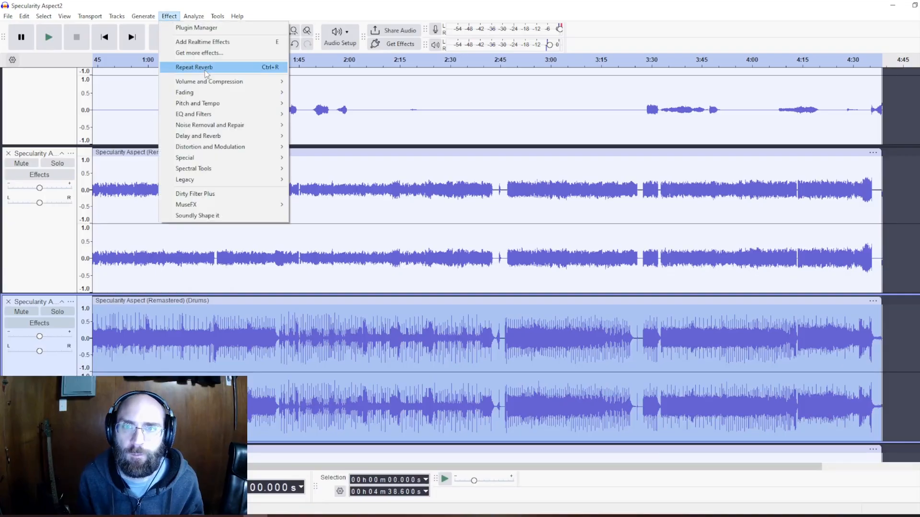
pyautogui.click(207, 70)
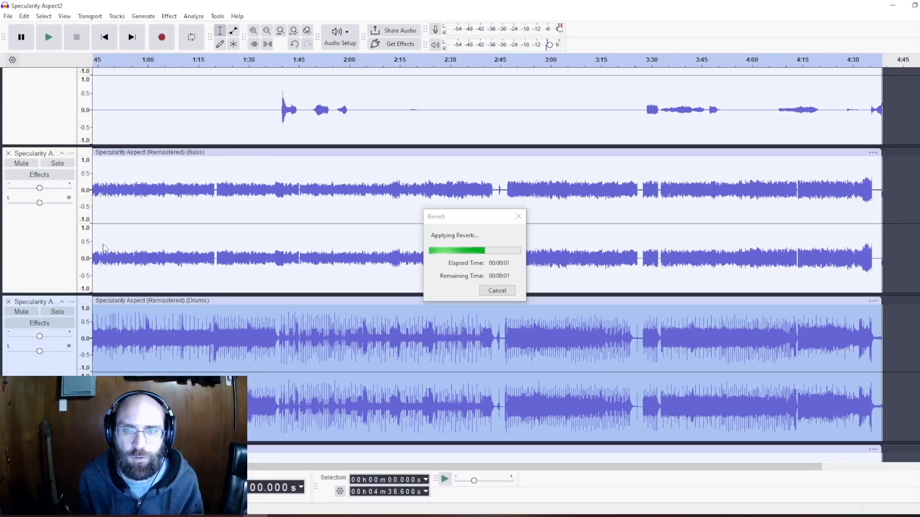
pyautogui.click(51, 254)
pyautogui.click(168, 16)
pyautogui.click(205, 69)
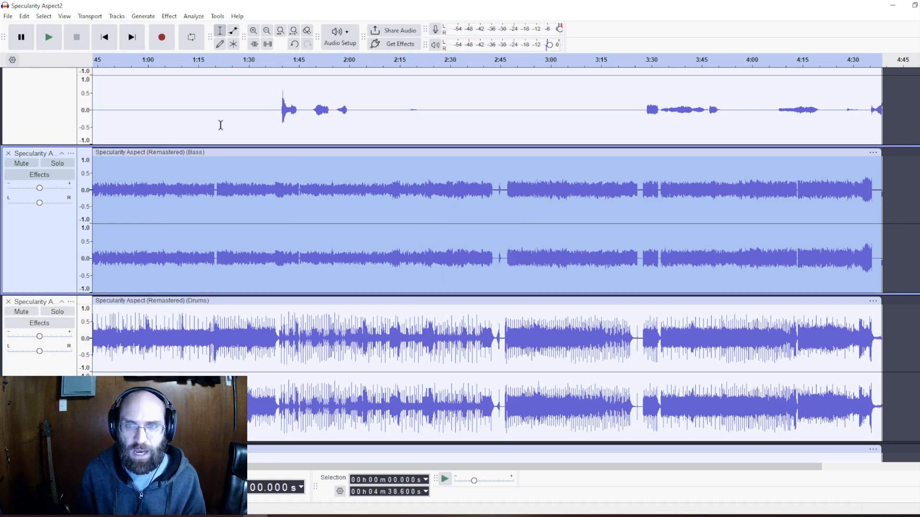
# Play the mix from about 58.5 s to check the Drums and Bass stems with reverb under the vocal takes.
pyautogui.scroll(3, 211, 158)
pyautogui.click(71, 176)
pyautogui.scroll(-3, 163, 233)
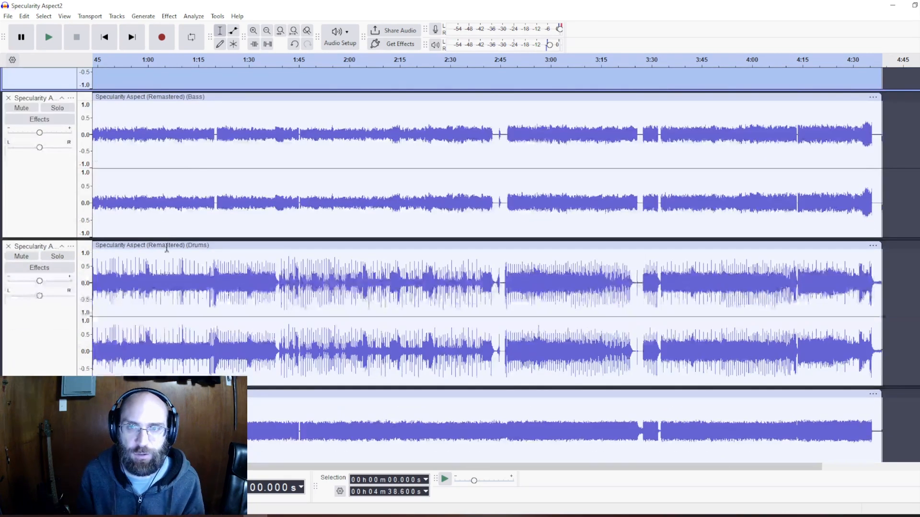
pyautogui.scroll(-10, 289, 307)
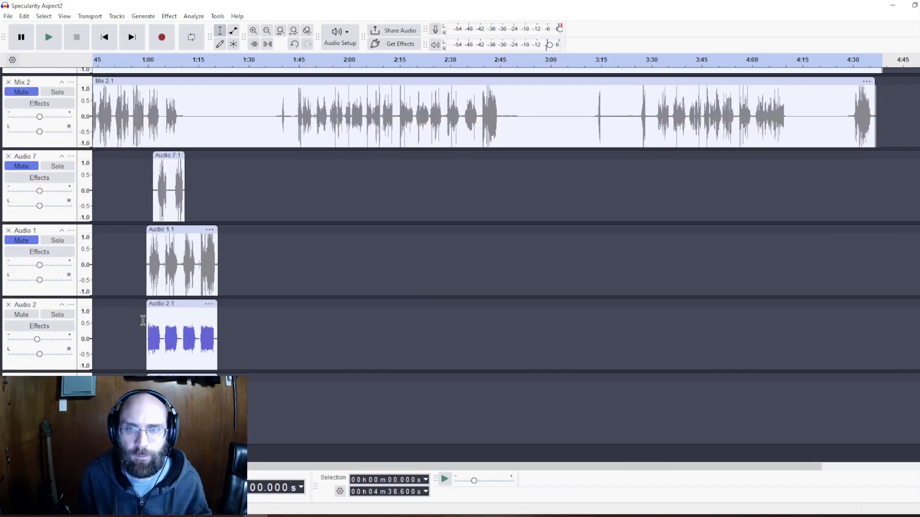
pyautogui.click(143, 321)
pyautogui.press('space')
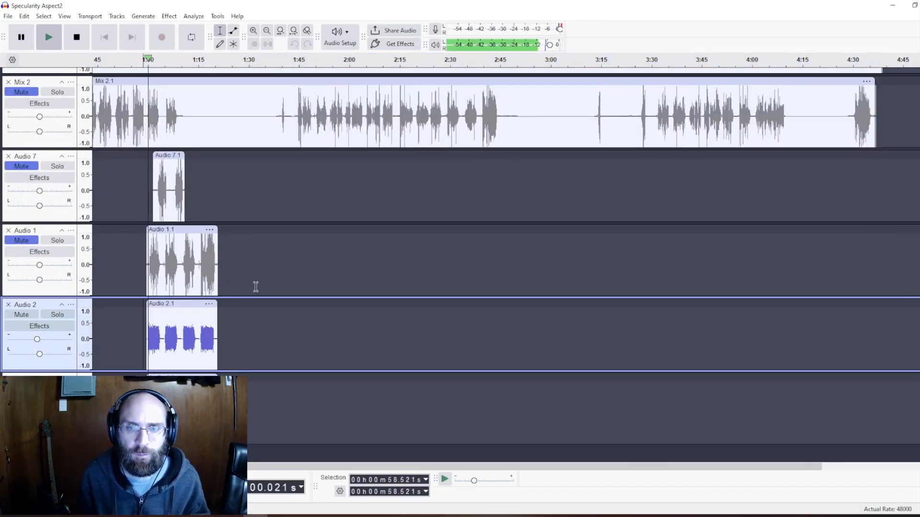
pyautogui.scroll(5, 240, 309)
pyautogui.scroll(6, 239, 314)
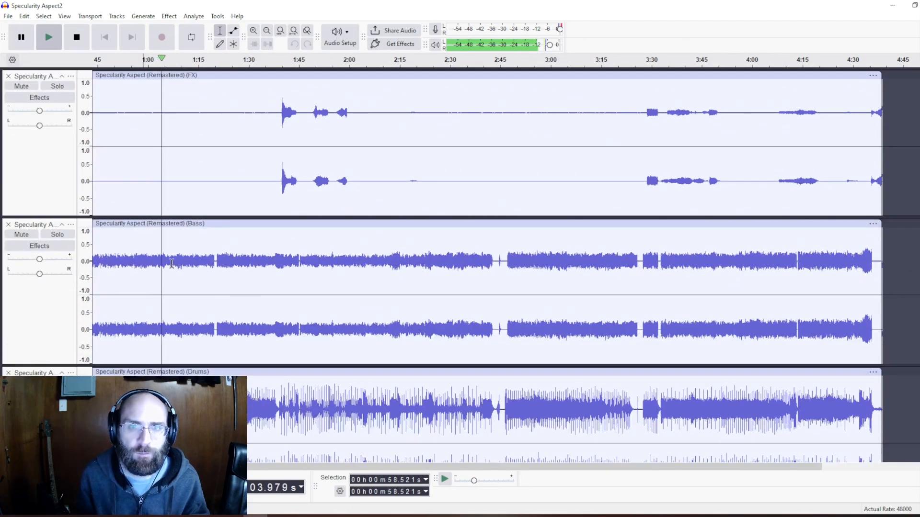
pyautogui.press('space')
# Raise the Drums stem's volume slightly and set the Guitar stem's volume to +3.0 dB while playing the mix from about 58.5 s.
pyautogui.scroll(-3, 64, 165)
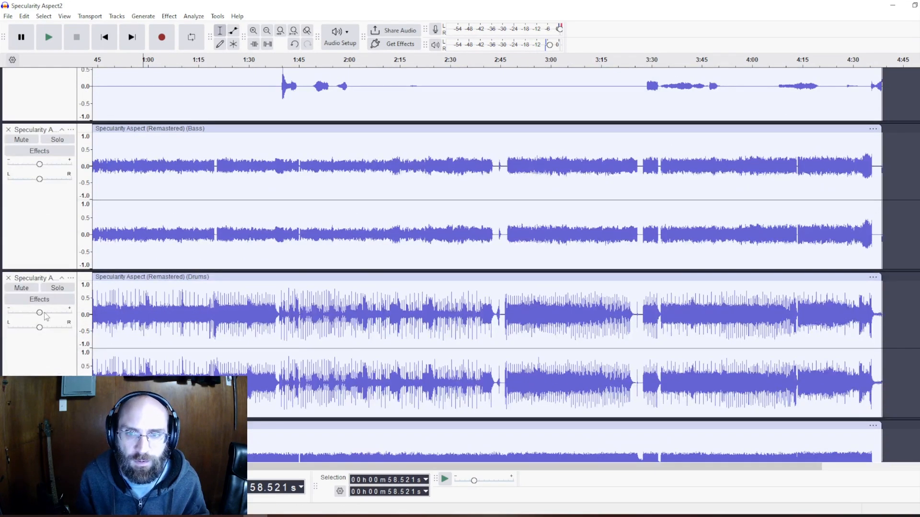
pyautogui.scroll(-6, 167, 271)
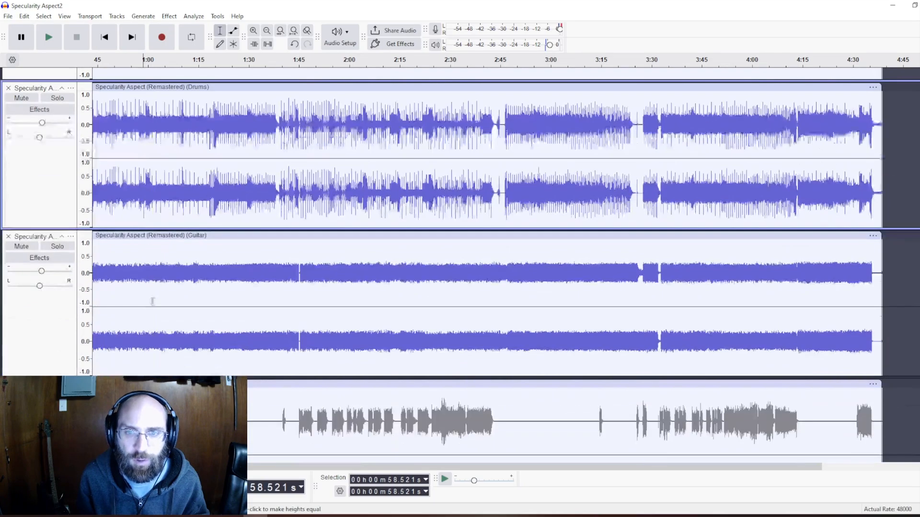
pyautogui.press('space')
pyautogui.scroll(-7, 165, 288)
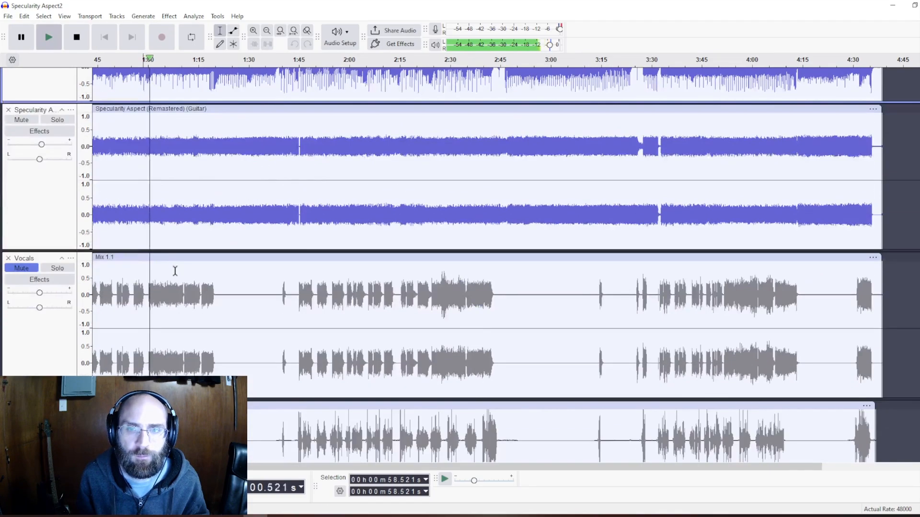
pyautogui.scroll(8, 56, 167)
pyautogui.moveTo(40, 155)
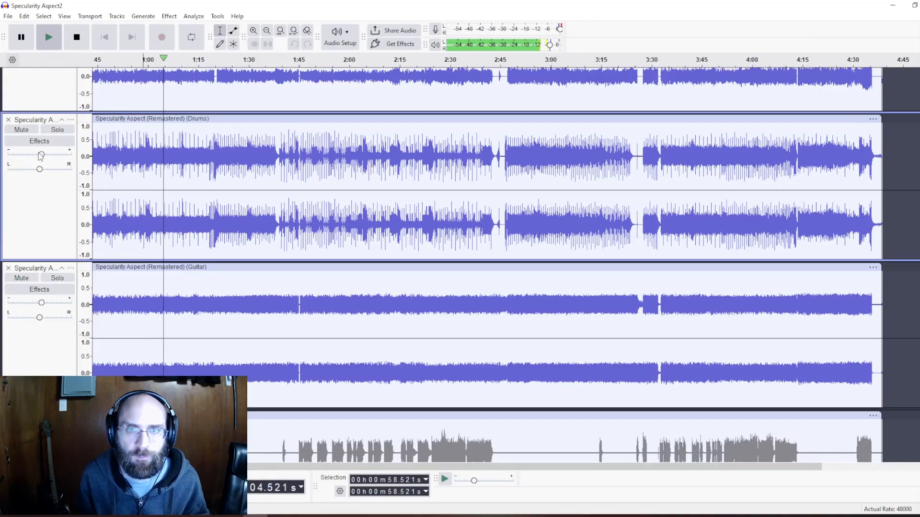
pyautogui.moveTo(43, 304)
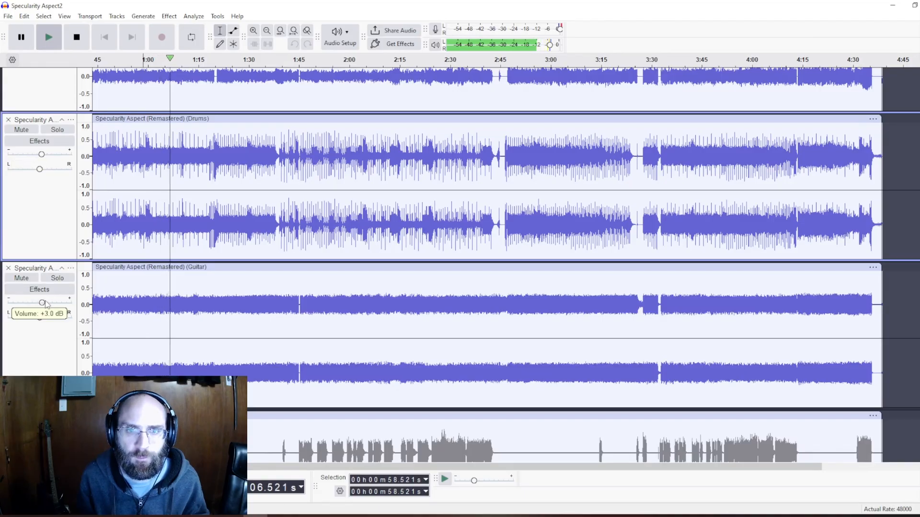
pyautogui.scroll(-1, 173, 256)
pyautogui.scroll(-11, 173, 256)
pyautogui.scroll(8, 174, 256)
pyautogui.press('space')
# Duplicate the entire Guitar stem track.
pyautogui.rightClick(61, 230)
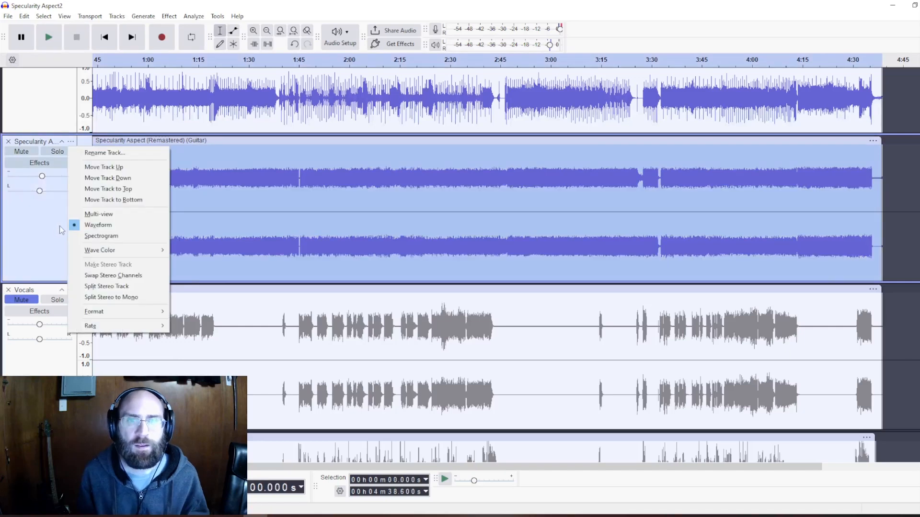
pyautogui.click(245, 3)
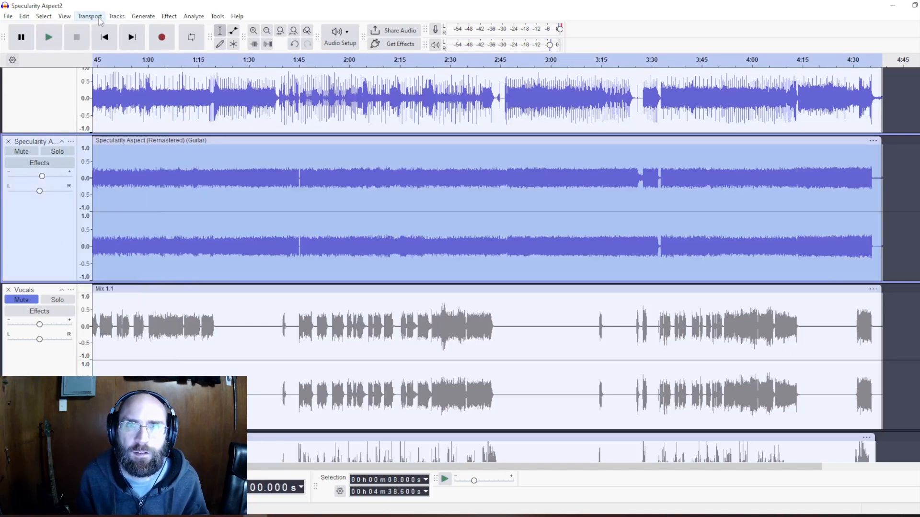
pyautogui.click(111, 17)
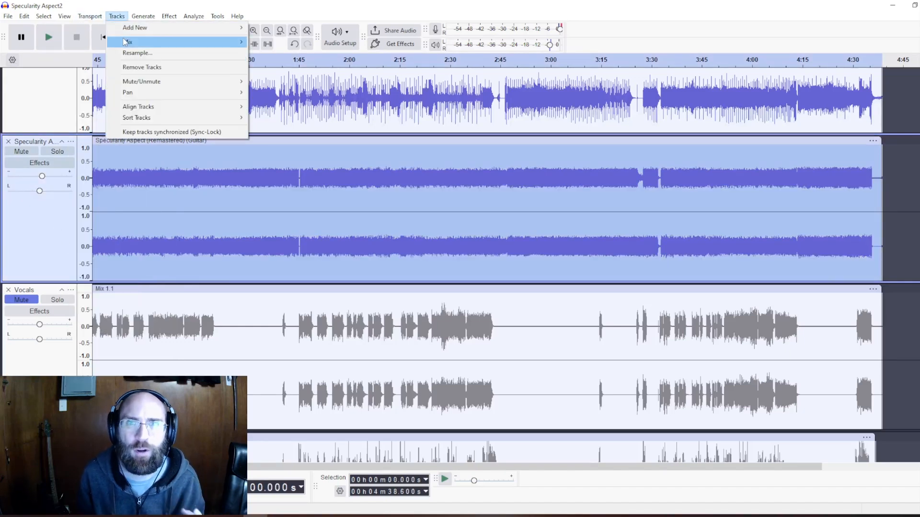
pyautogui.moveTo(125, 42)
pyautogui.moveTo(89, 21)
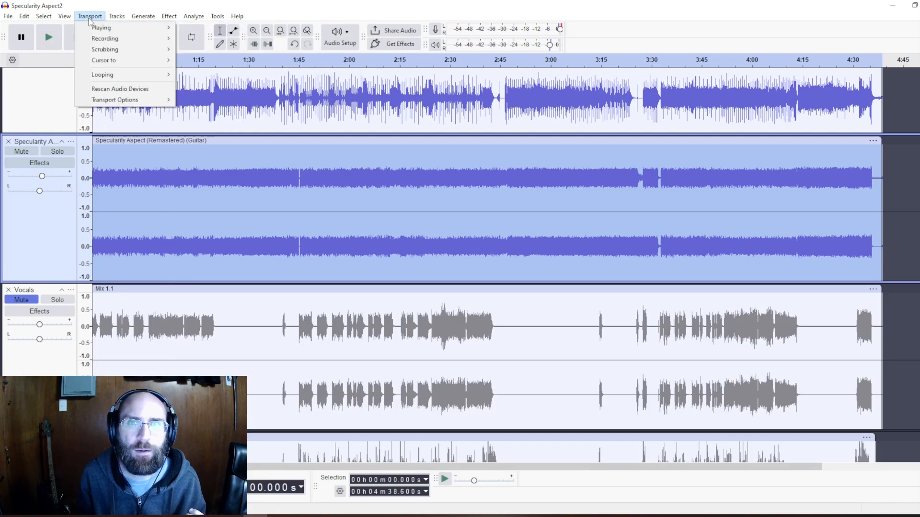
pyautogui.rightClick(52, 260)
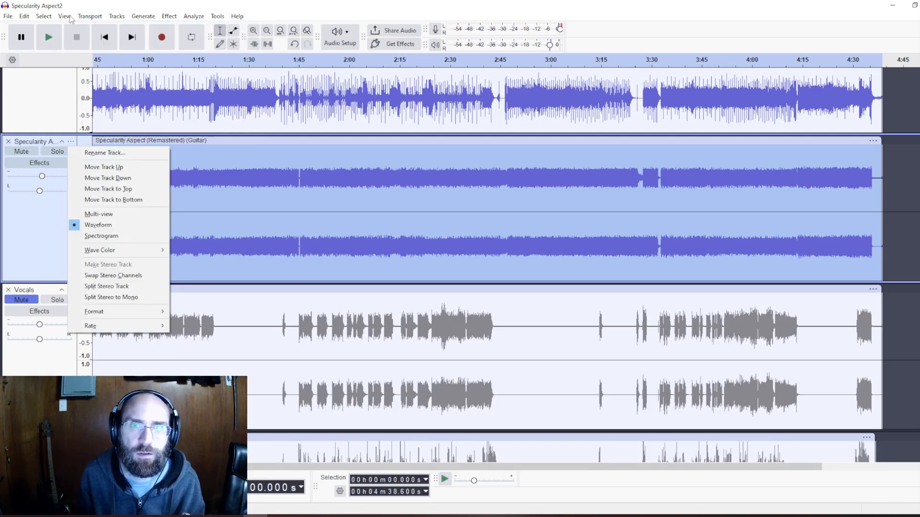
pyautogui.click(113, 17)
pyautogui.moveTo(142, 43)
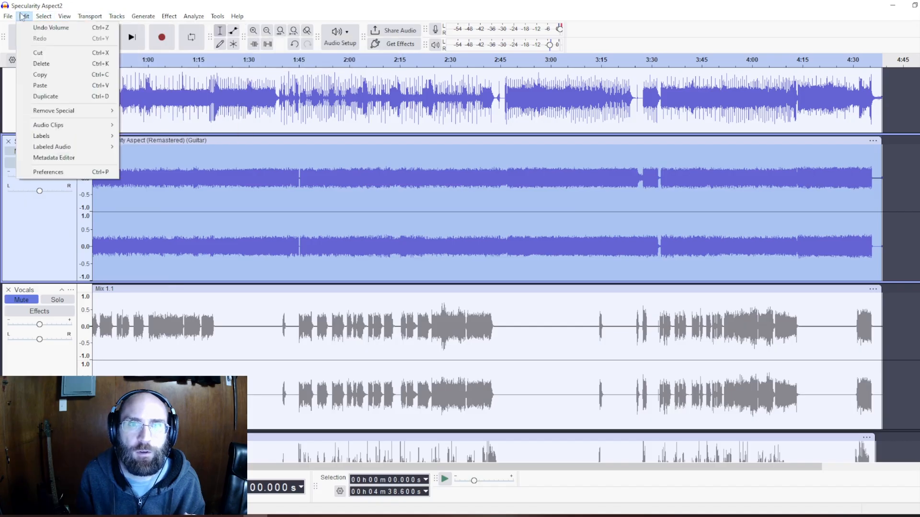
pyautogui.moveTo(13, 19)
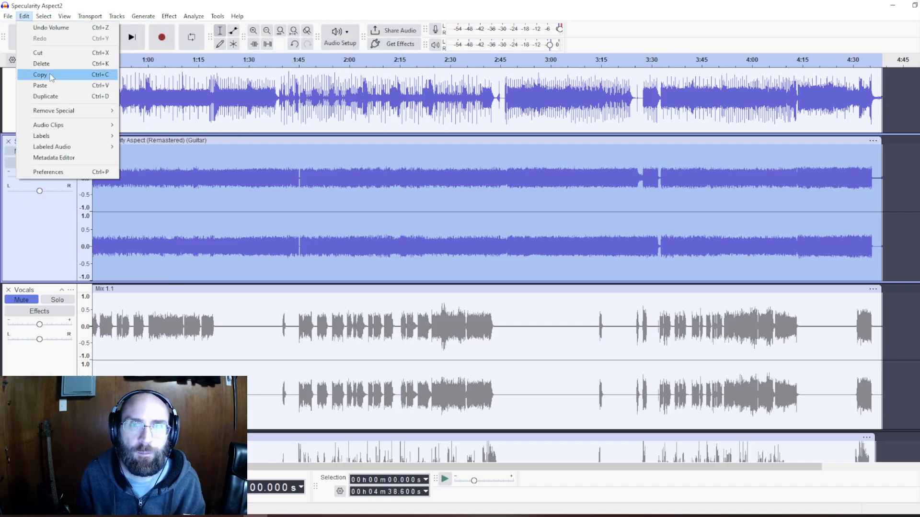
pyautogui.click(50, 97)
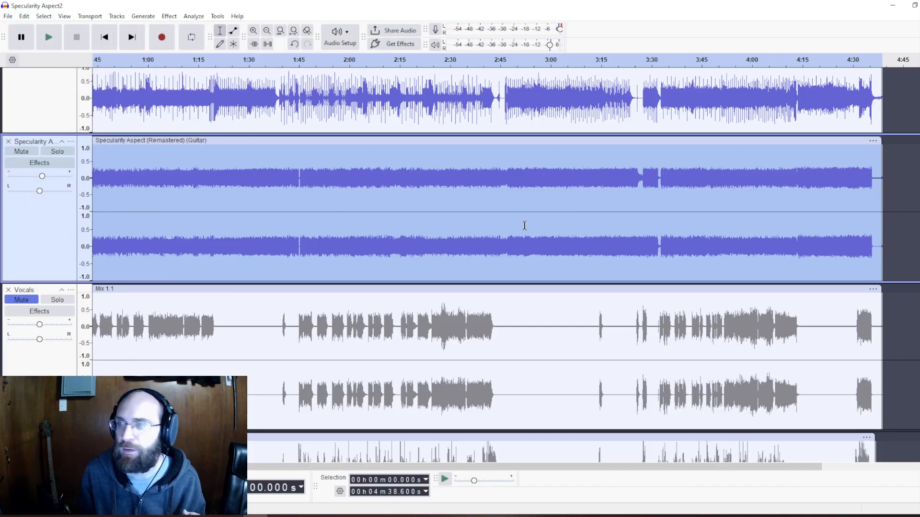
# Move the duplicated Guitar track up past the vocal tracks so it sits directly below the original Guitar stem.
pyautogui.scroll(-16, 201, 266)
pyautogui.moveTo(53, 386); pyautogui.dragTo(77, 249)
pyautogui.scroll(1, 74, 250)
pyautogui.scroll(1, 76, 249)
pyautogui.moveTo(84, 184); pyautogui.dragTo(57, 264)
pyautogui.scroll(3, 59, 115)
pyautogui.scroll(3, 57, 265)
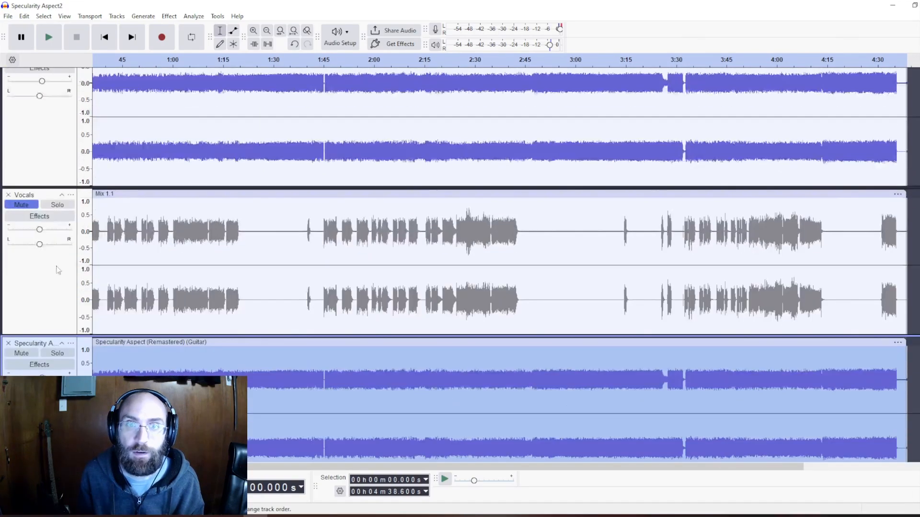
pyautogui.moveTo(70, 407); pyautogui.dragTo(82, 221)
# Pan the upper Guitar track fully left and the lower one fully right, and lower the guitar volume slightly.
pyautogui.scroll(5, 98, 230)
pyautogui.scroll(-2, 124, 226)
pyautogui.click(58, 230)
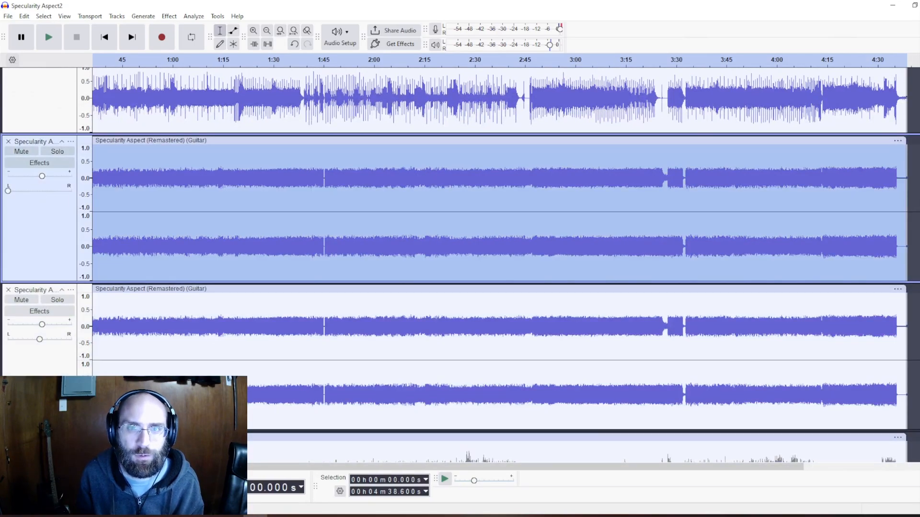
pyautogui.moveTo(41, 340); pyautogui.dragTo(392, 332)
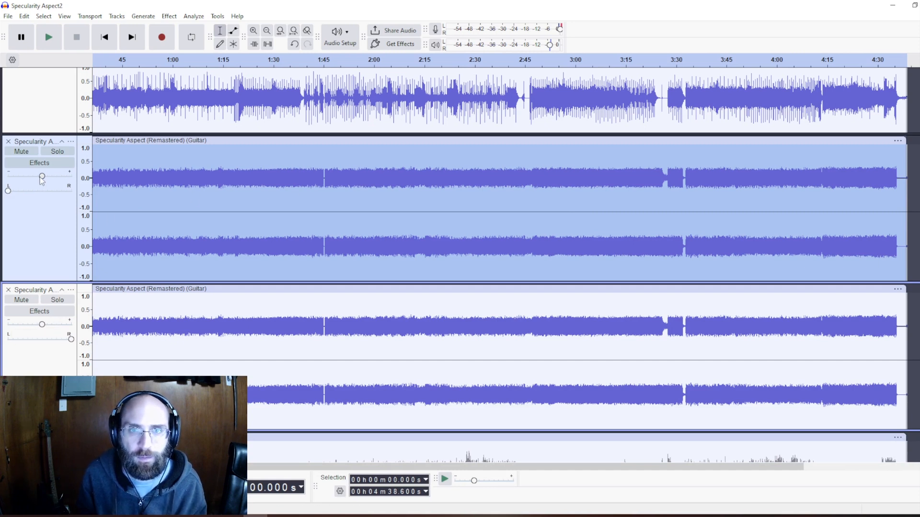
pyautogui.moveTo(38, 177); pyautogui.dragTo(37, 177)
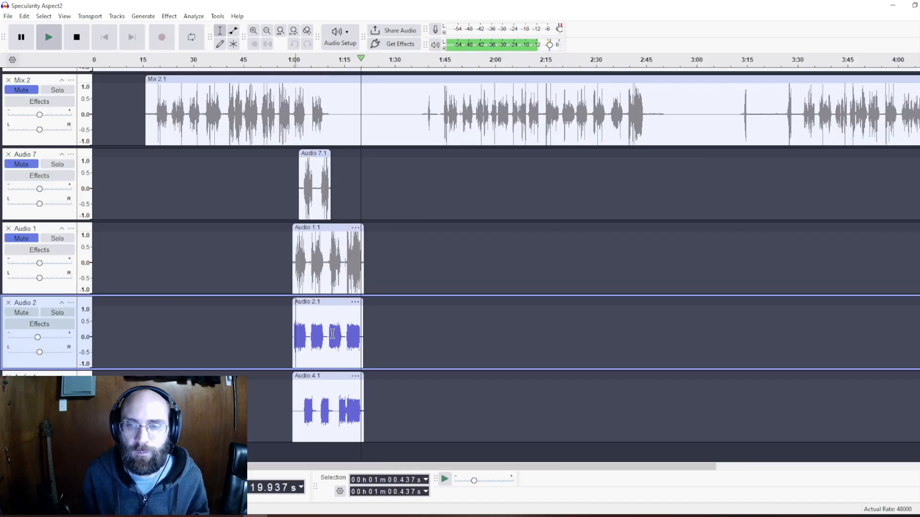
# Replay the mix from about 1:00.4 to check the two hard-panned Guitar tracks with the vocals.
pyautogui.press('space')
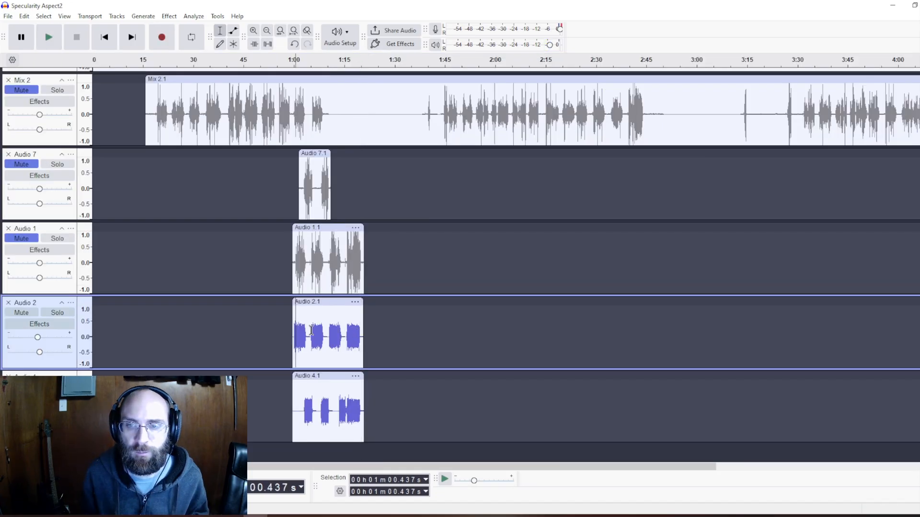
pyautogui.press('space')
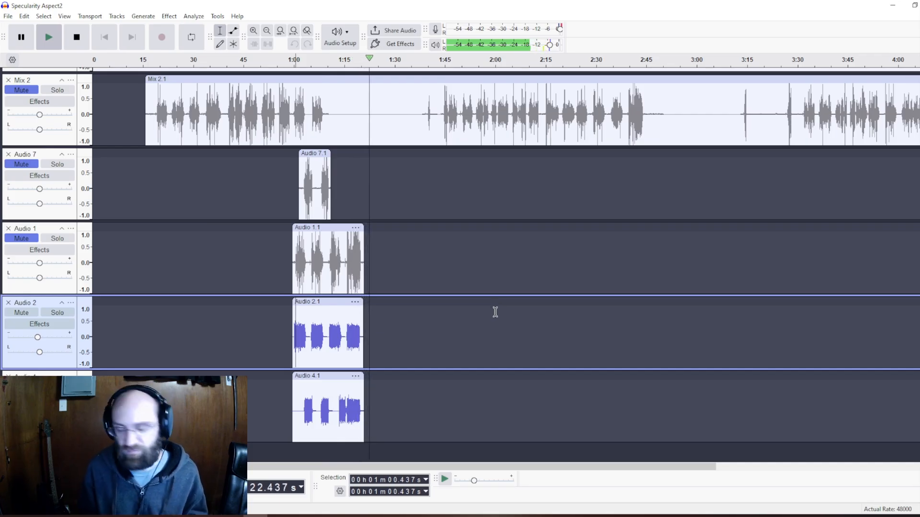
pyautogui.press('space')
# Select all tracks in the project and mix and render them to a new track.
pyautogui.scroll(10, 400, 247)
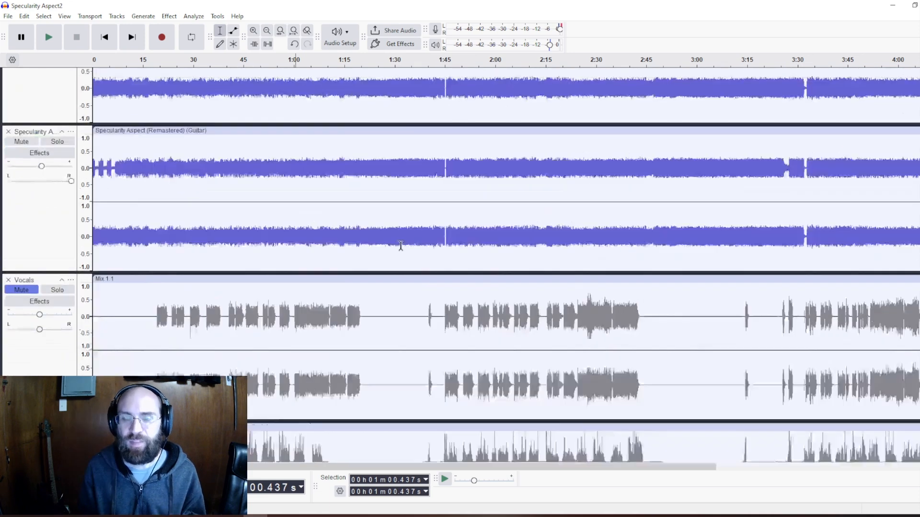
pyautogui.scroll(5, 358, 268)
pyautogui.click(57, 174)
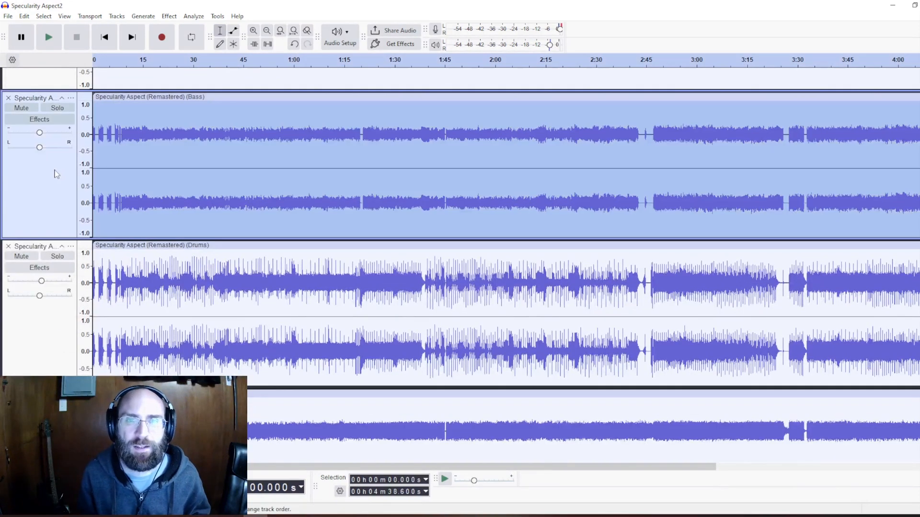
pyautogui.hotkey('ctrl', 'a')
pyautogui.scroll(3, 58, 176)
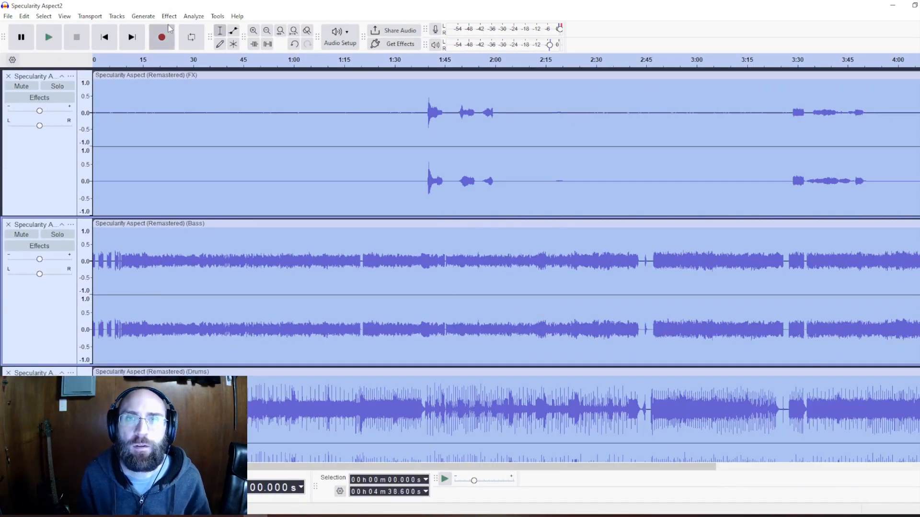
pyautogui.click(168, 25)
pyautogui.click(558, 260)
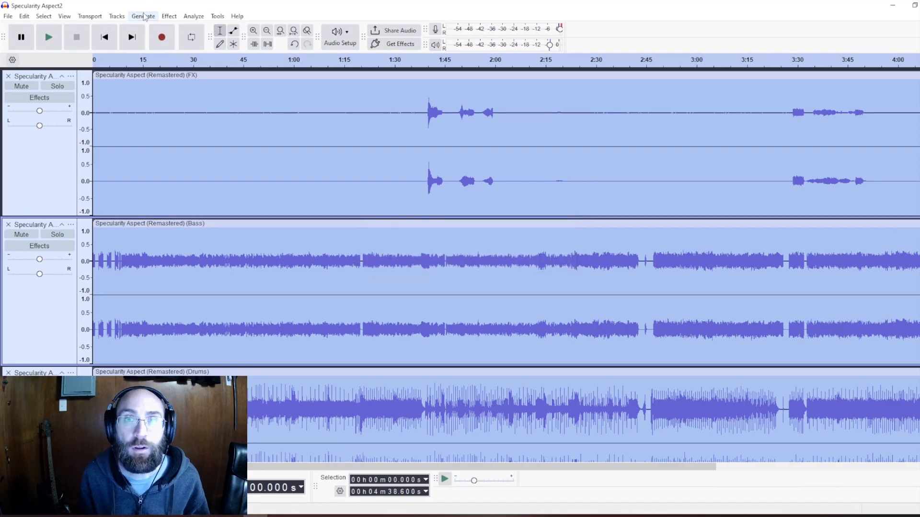
pyautogui.click(116, 17)
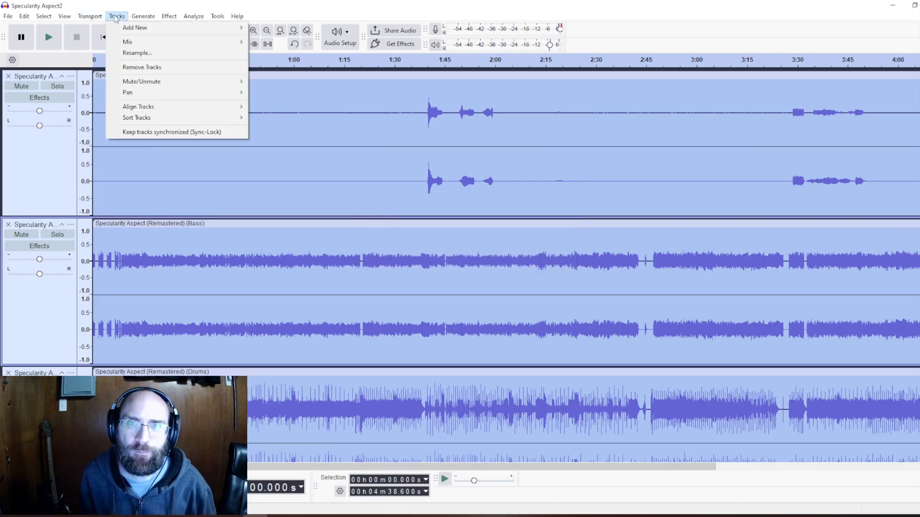
pyautogui.moveTo(149, 42)
pyautogui.click(283, 63)
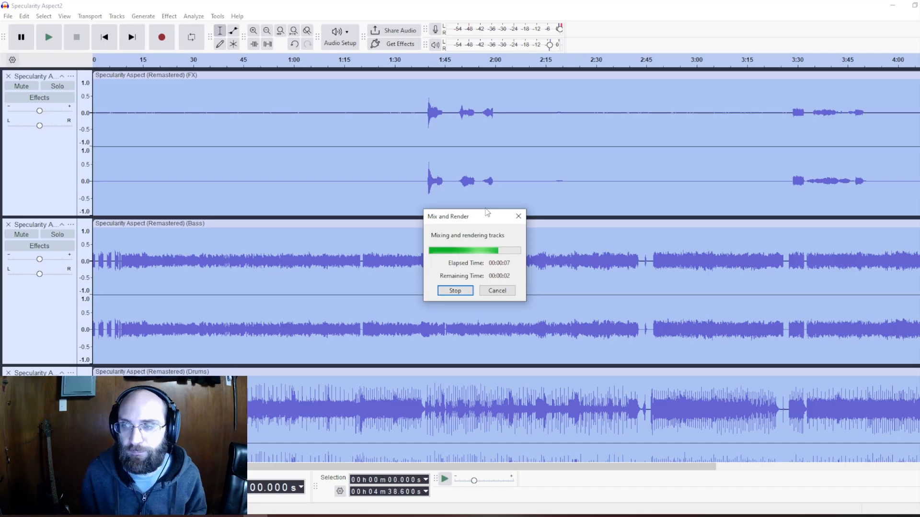
pyautogui.hotkey('alt', 'Tab')
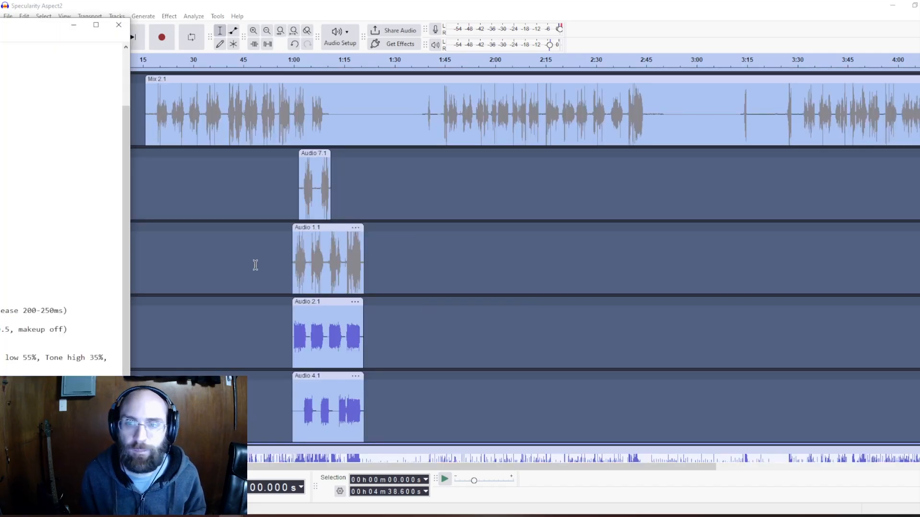
pyautogui.click(256, 265)
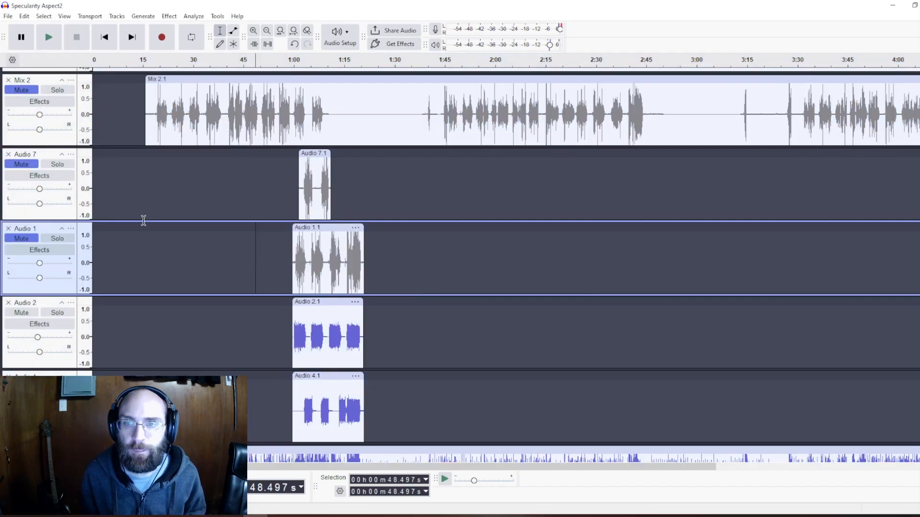
# Mute the source tracks that fed the mixdown: FX, Bass, Drums, both Guitar tracks, Audio 2 and Audio 4.
pyautogui.scroll(-15, 60, 293)
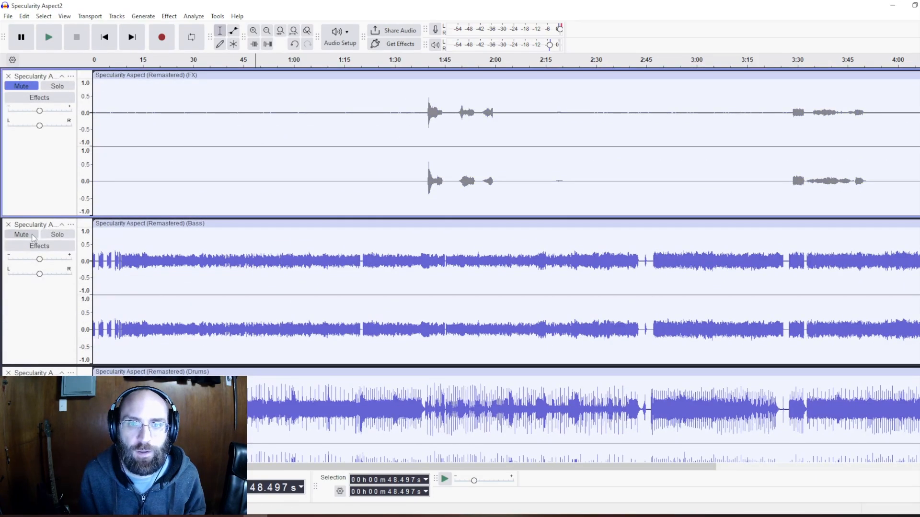
pyautogui.click(32, 237)
pyautogui.click(30, 382)
pyautogui.scroll(-10, 30, 379)
pyautogui.click(27, 307)
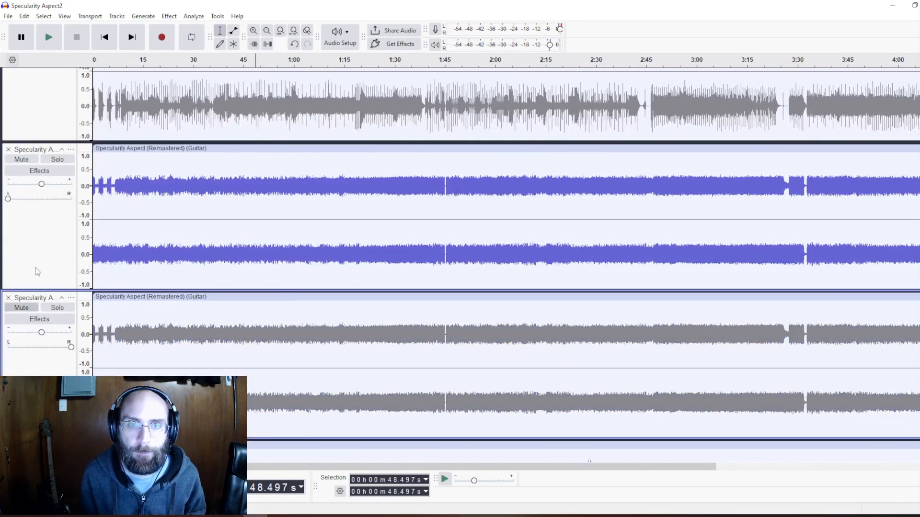
pyautogui.click(22, 159)
pyautogui.scroll(2, 35, 259)
pyautogui.scroll(-5, 39, 278)
pyautogui.scroll(15, 40, 272)
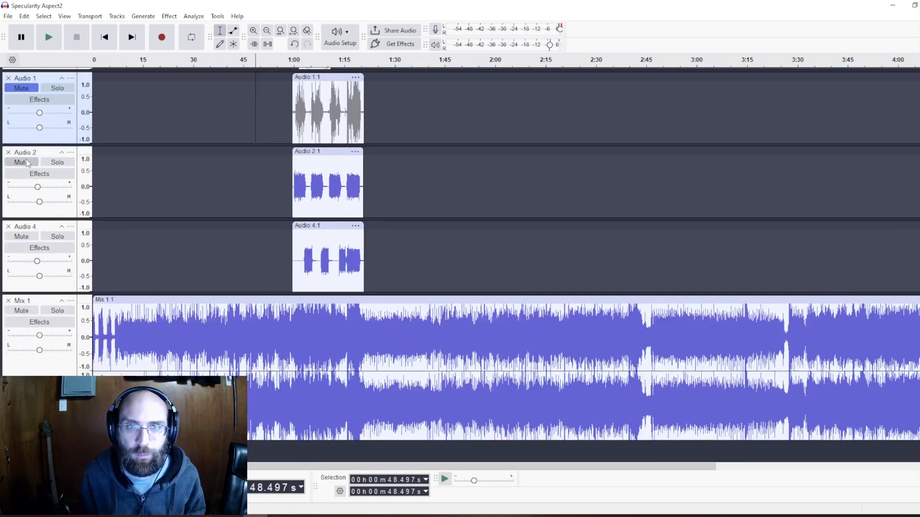
pyautogui.click(27, 163)
pyautogui.click(23, 237)
# Apply the MuseFX Master effect with the More Exciting preset to the whole rendered mix track.
pyautogui.click(40, 362)
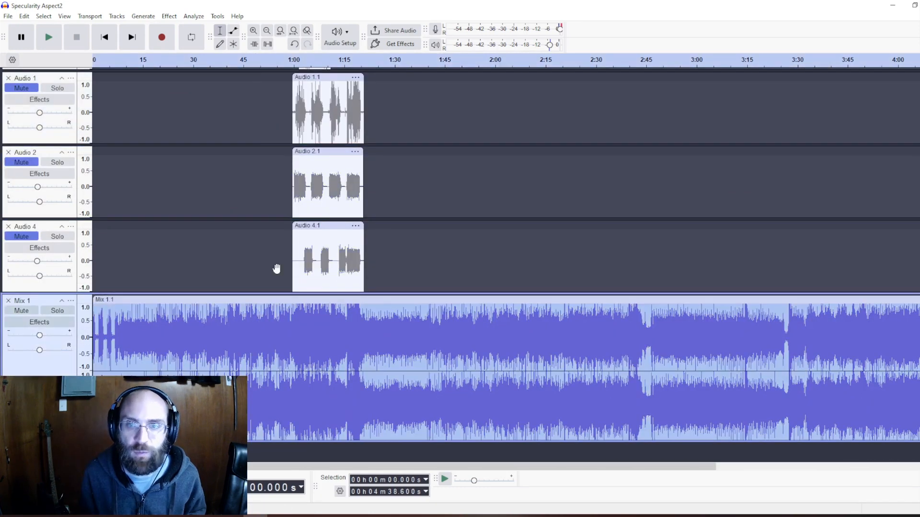
pyautogui.click(169, 17)
pyautogui.moveTo(249, 204)
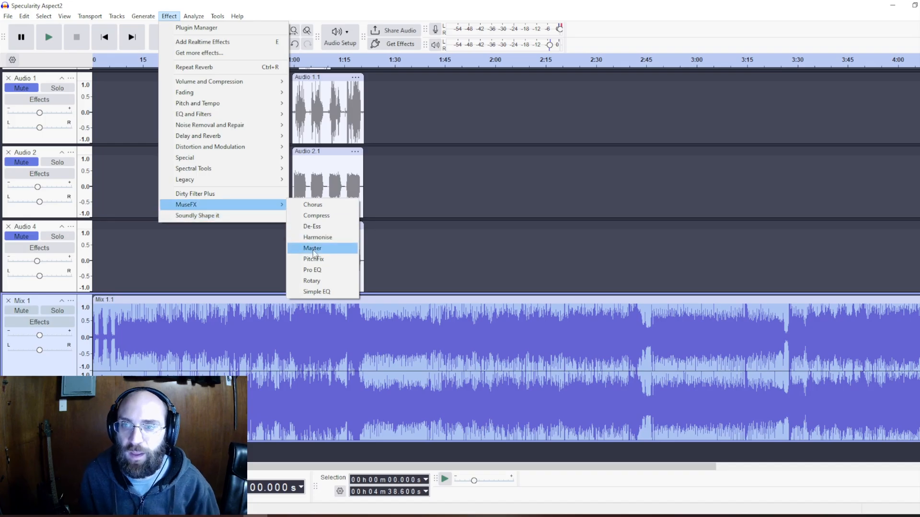
pyautogui.click(312, 249)
pyautogui.click(456, 169)
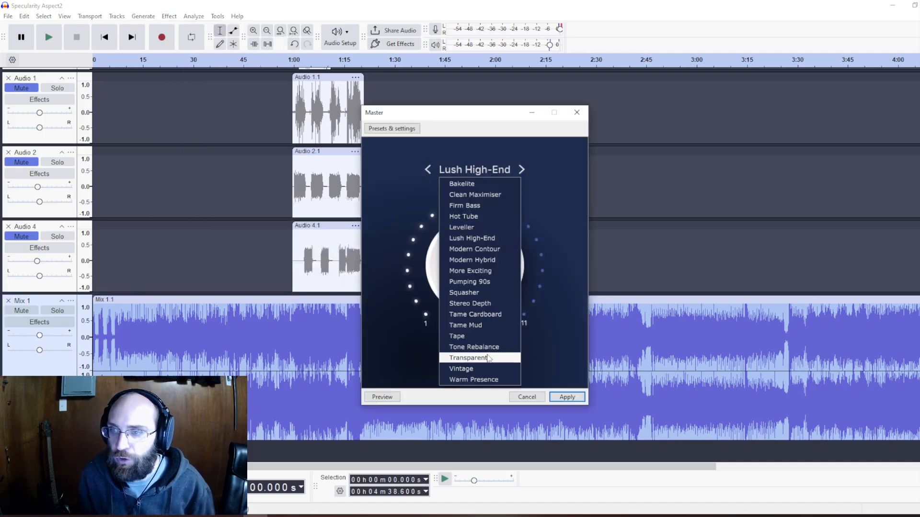
pyautogui.click(471, 271)
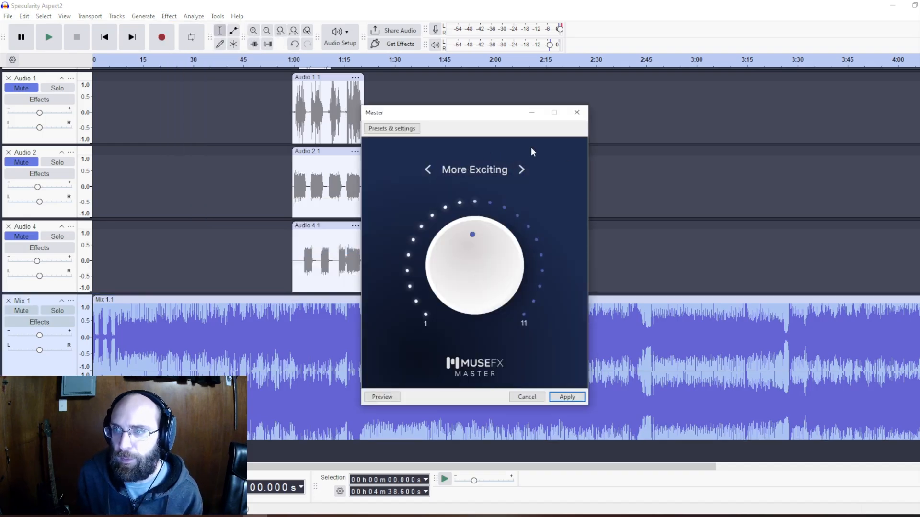
pyautogui.click(566, 397)
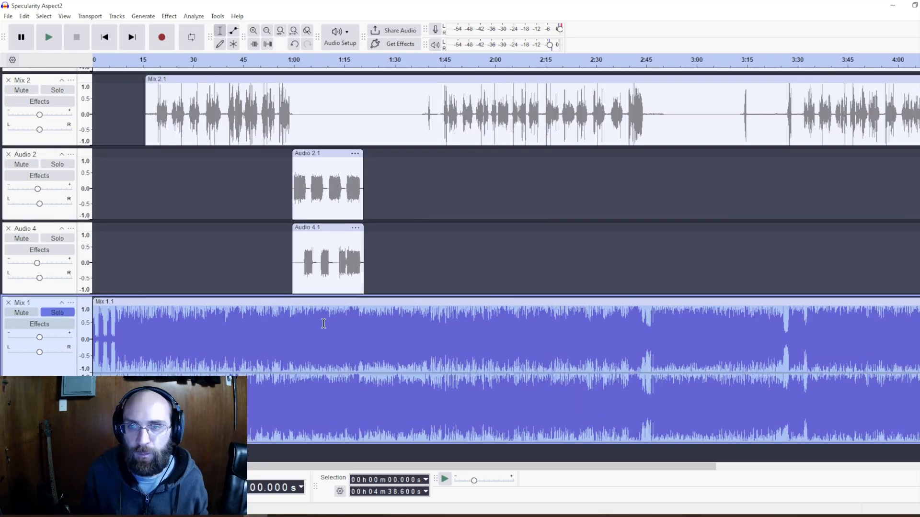
# Play the mastered mix track from about 59.4 s to check its sound, and stop playback after the vocal section.
pyautogui.click(293, 319)
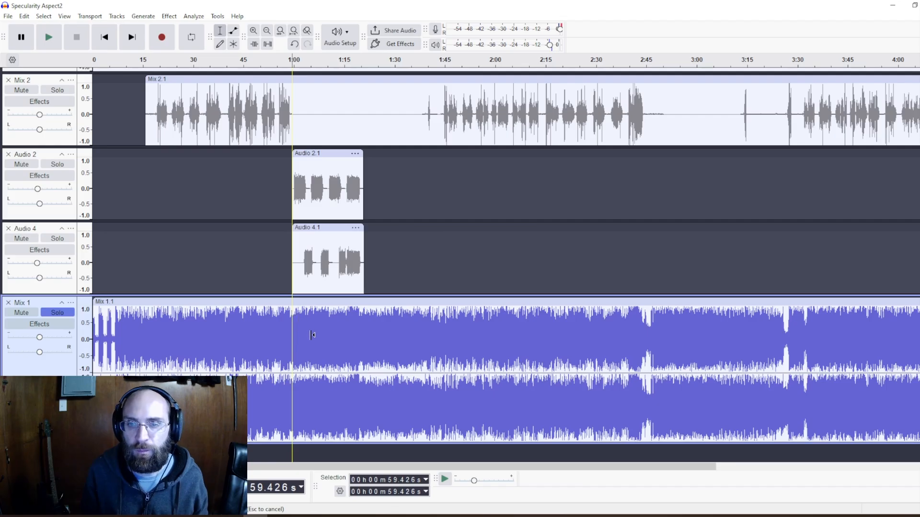
pyautogui.press('space')
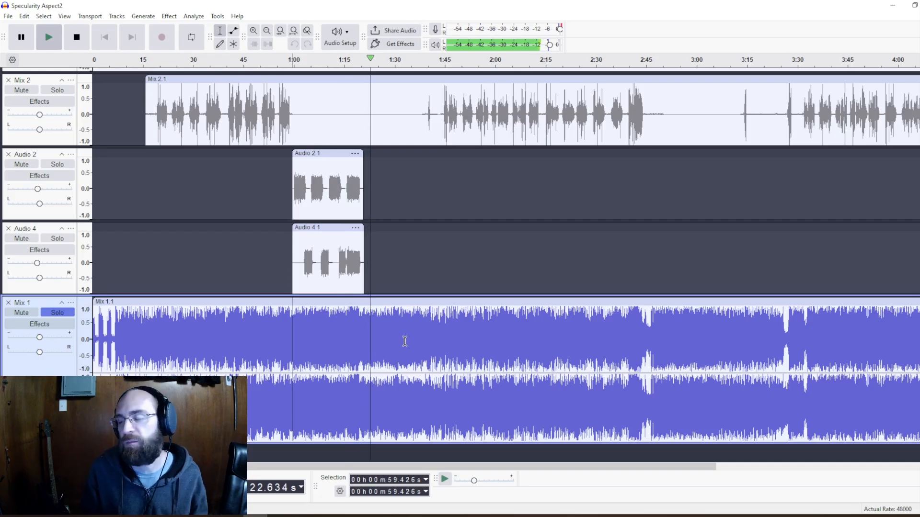
pyautogui.press('space')
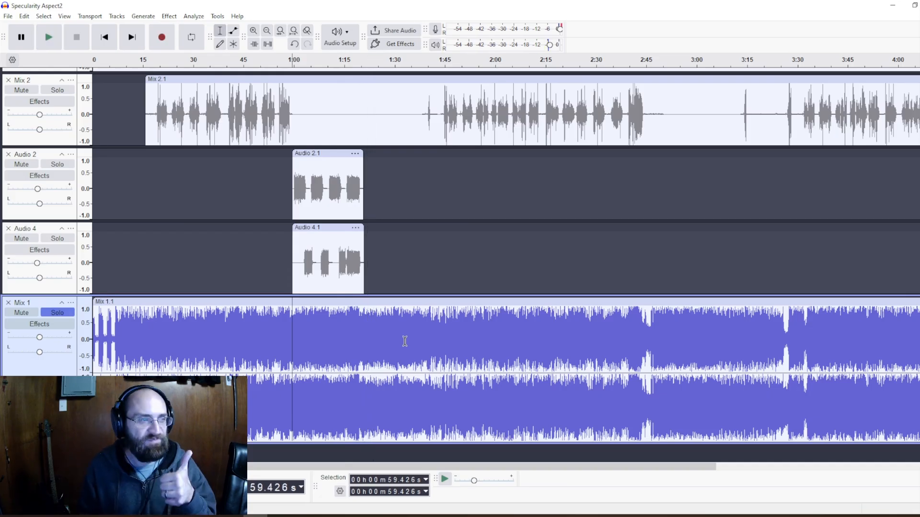